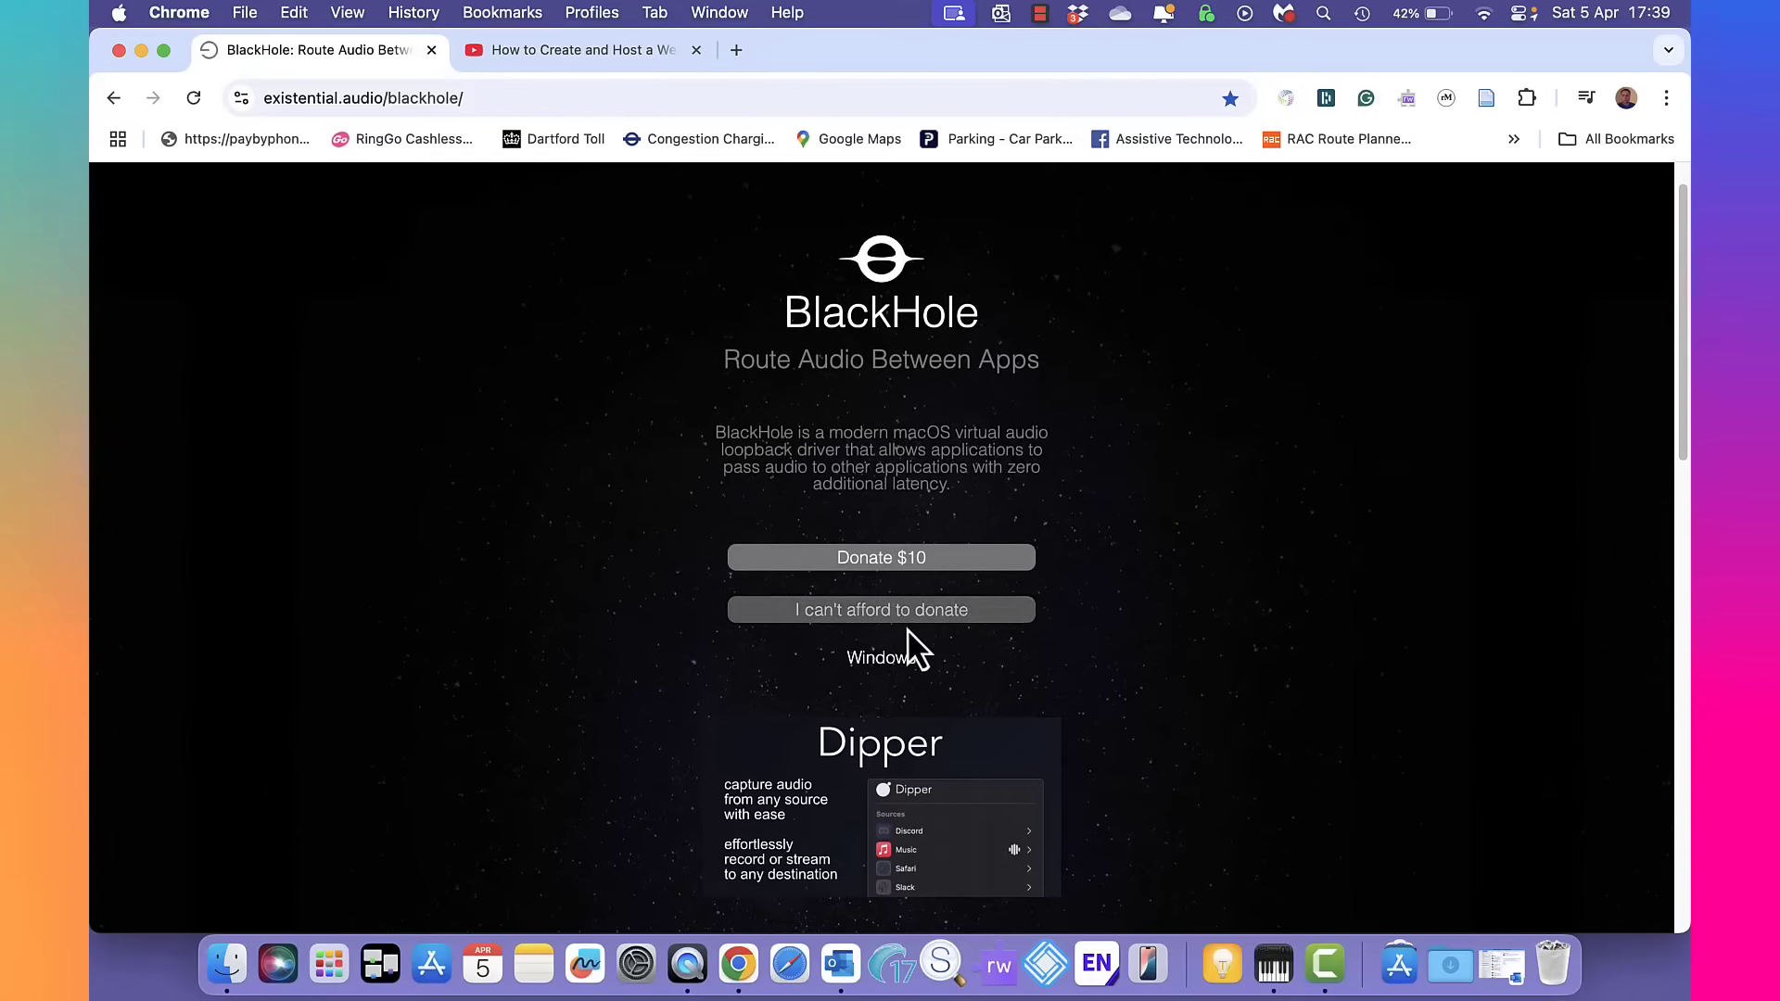
- Request the BlackHole download link without donating, and download BlackHole 2ch through the link received by e-mail in Outlook
left_click(900, 614)
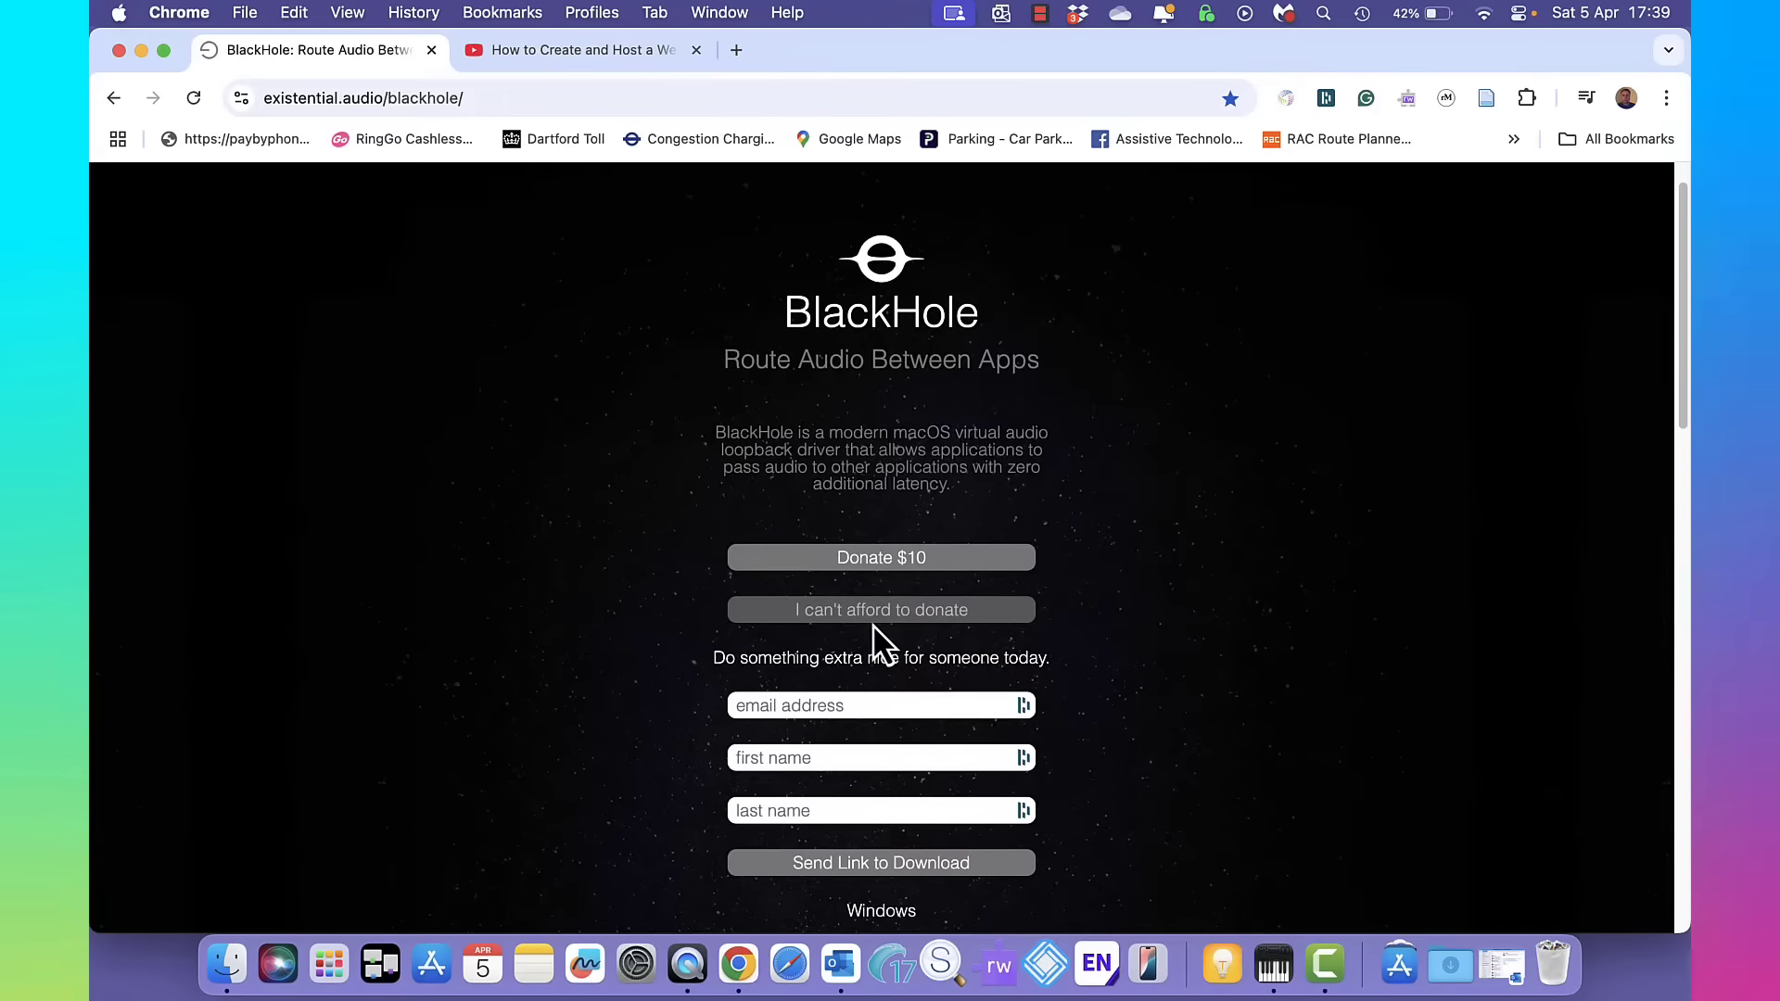
left_click(872, 870)
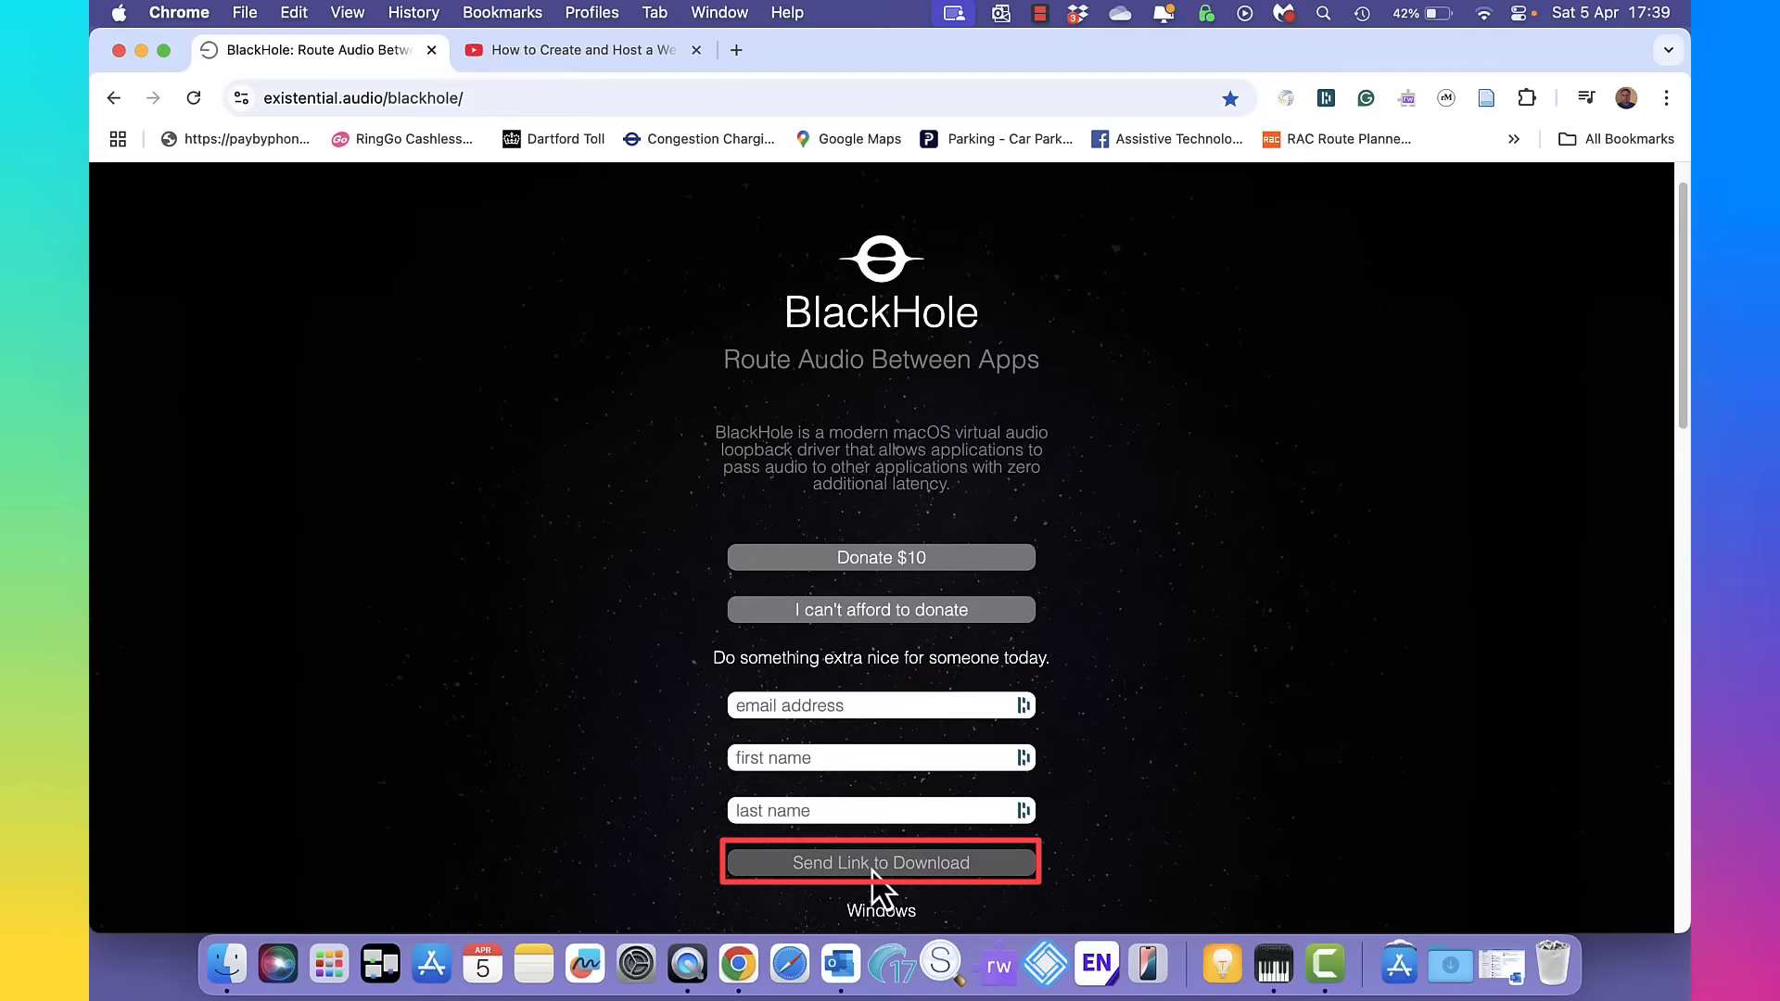
left_click(840, 966)
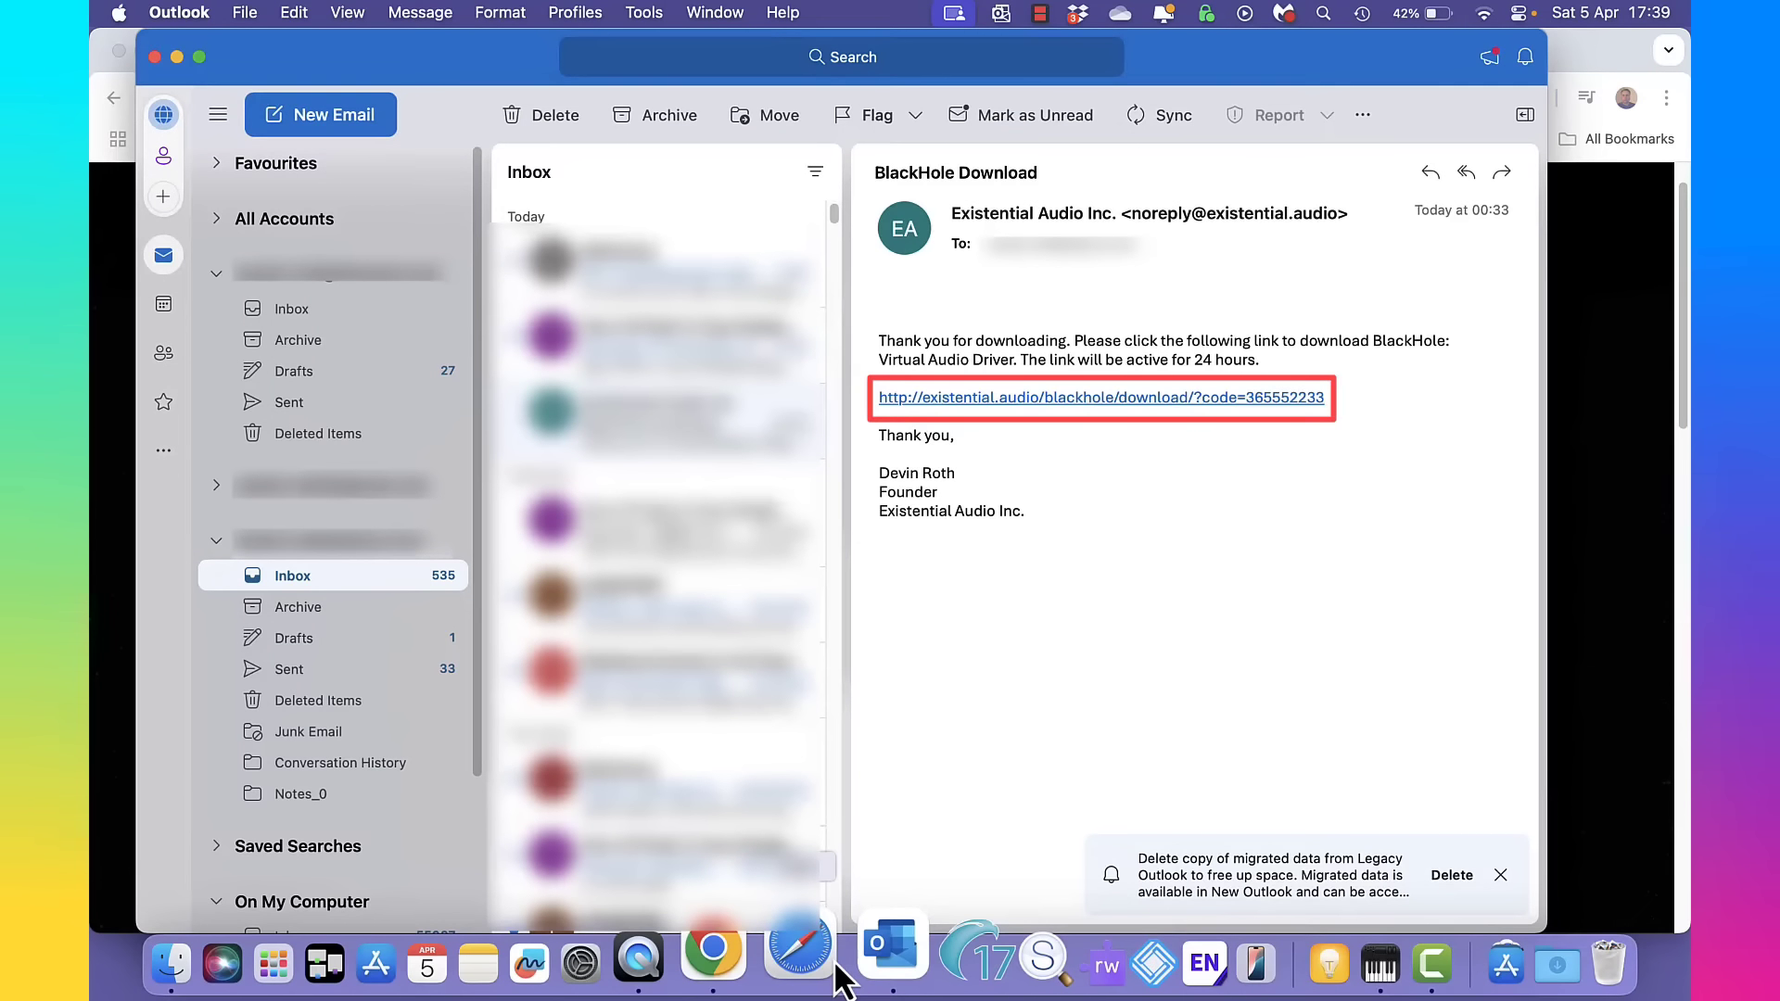
left_click(1156, 399)
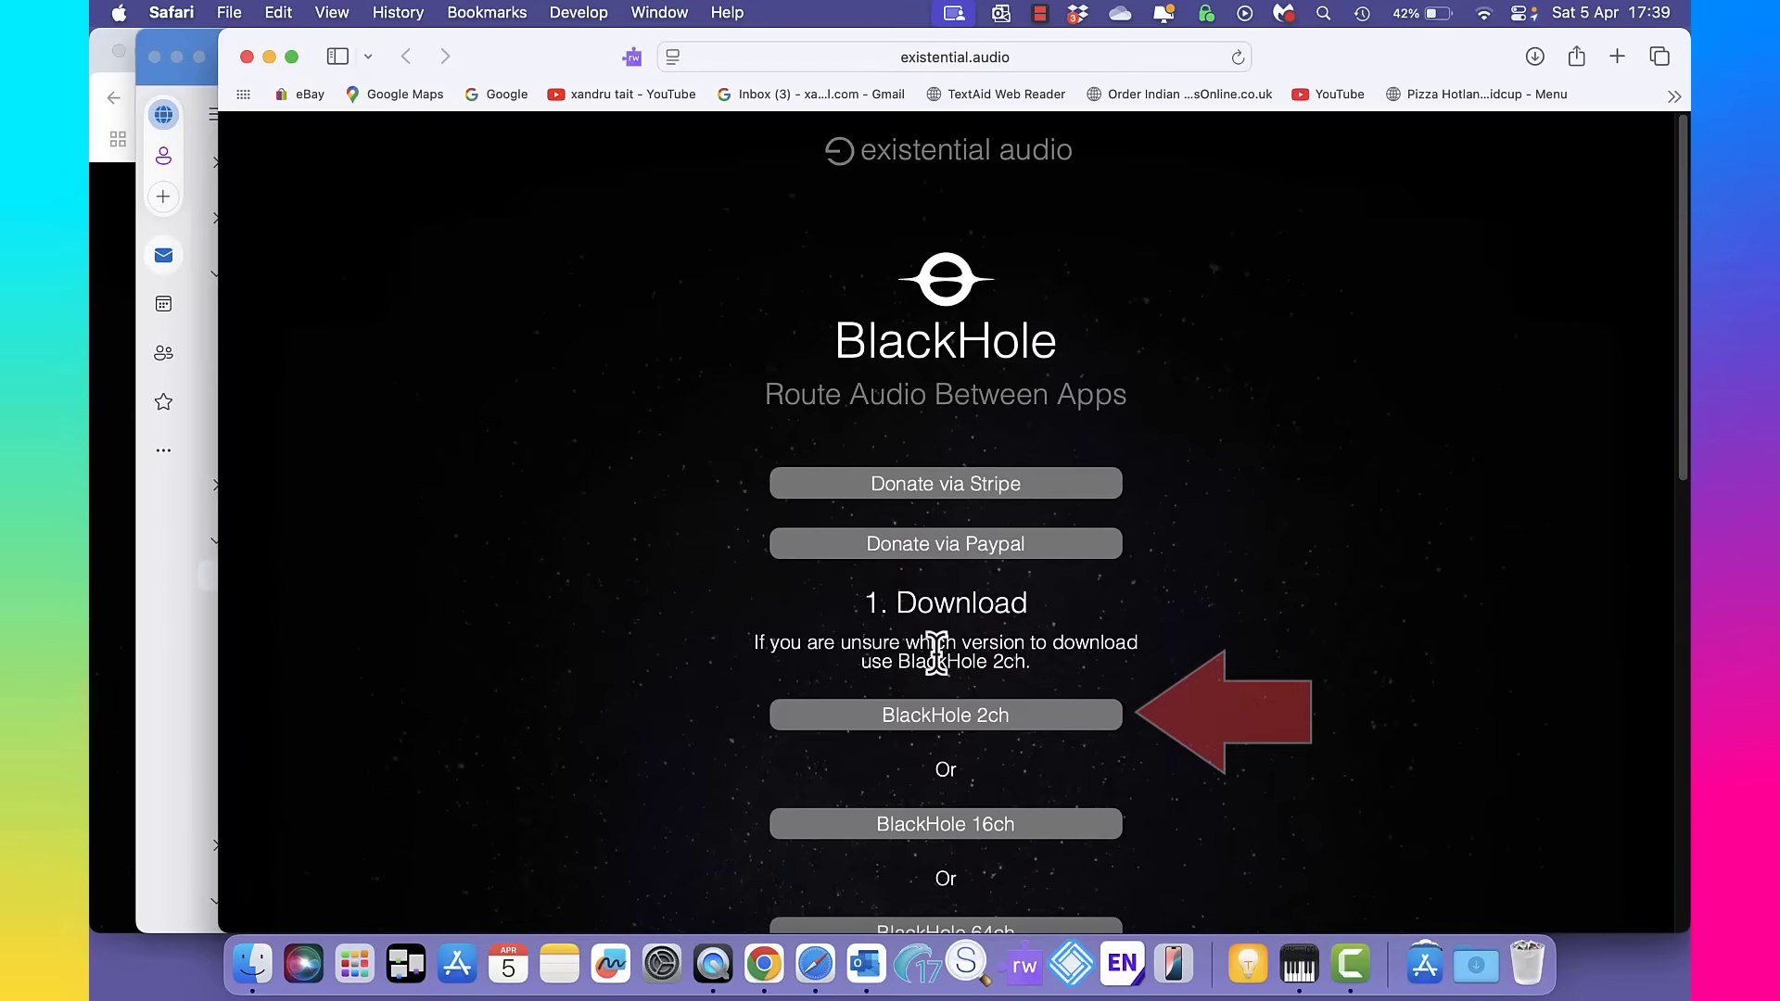
left_click(957, 715)
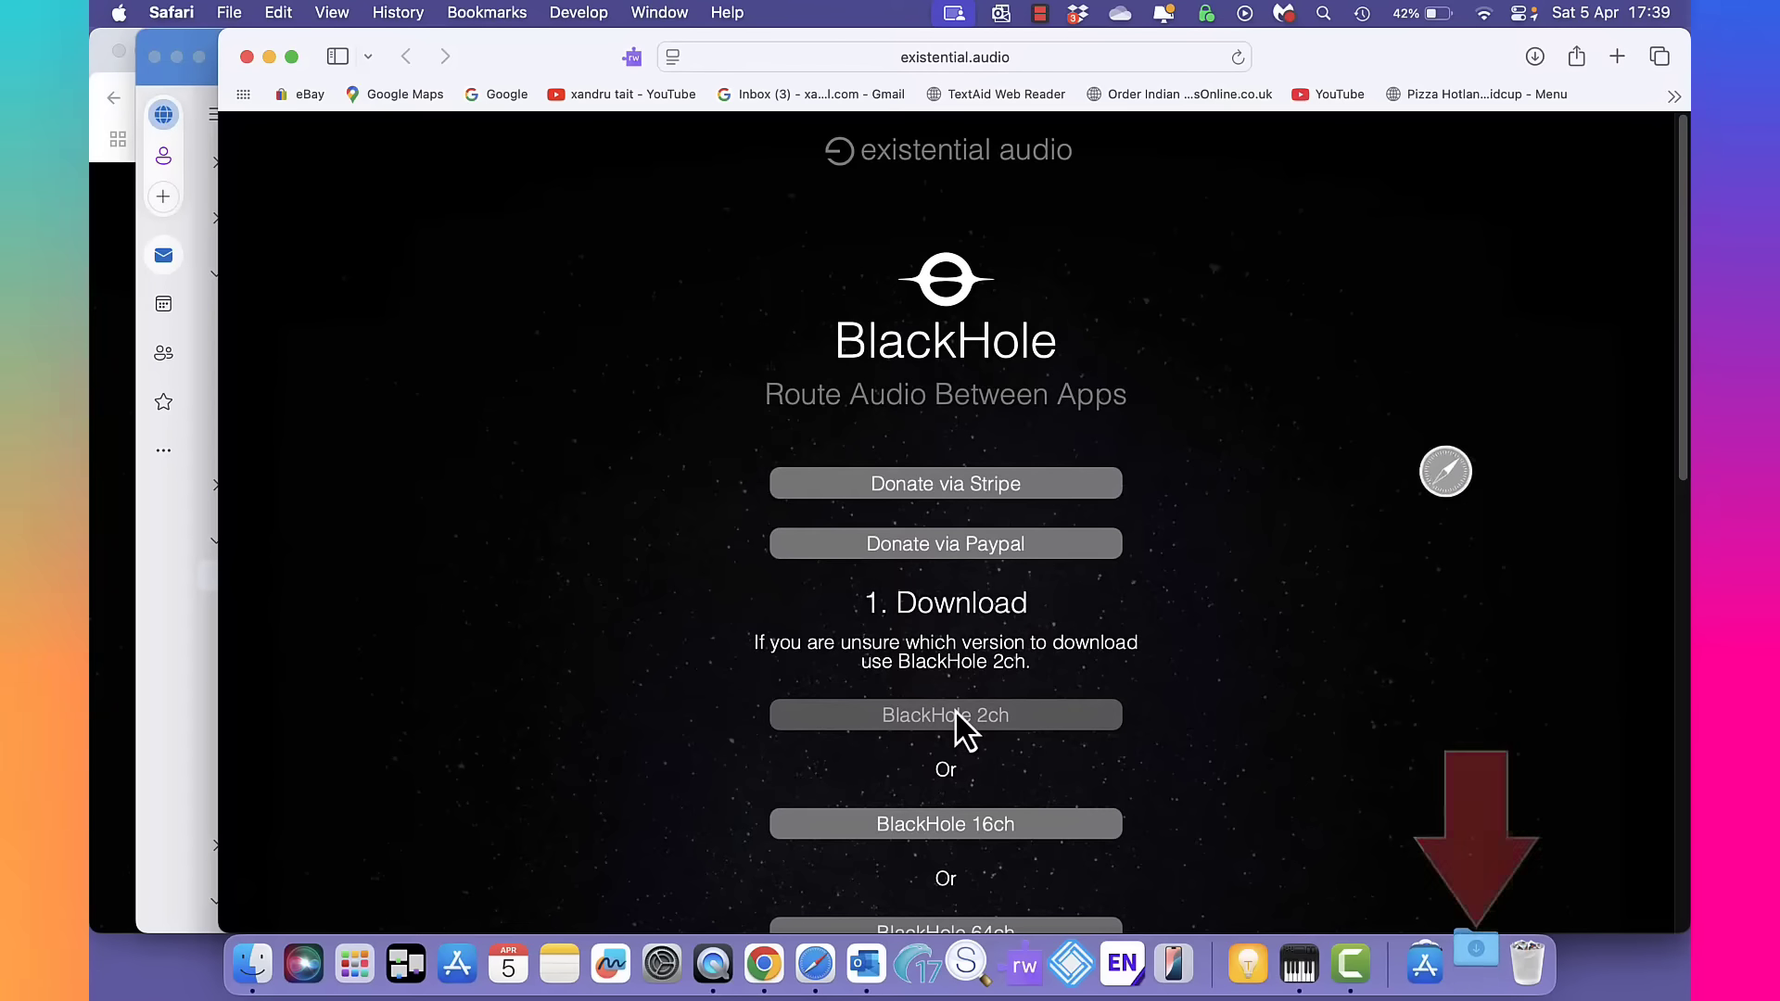
- Minimise the Safari window and try to open BlackHole2ch-0.6.1.pkg from the Downloads folder
left_click(268, 56)
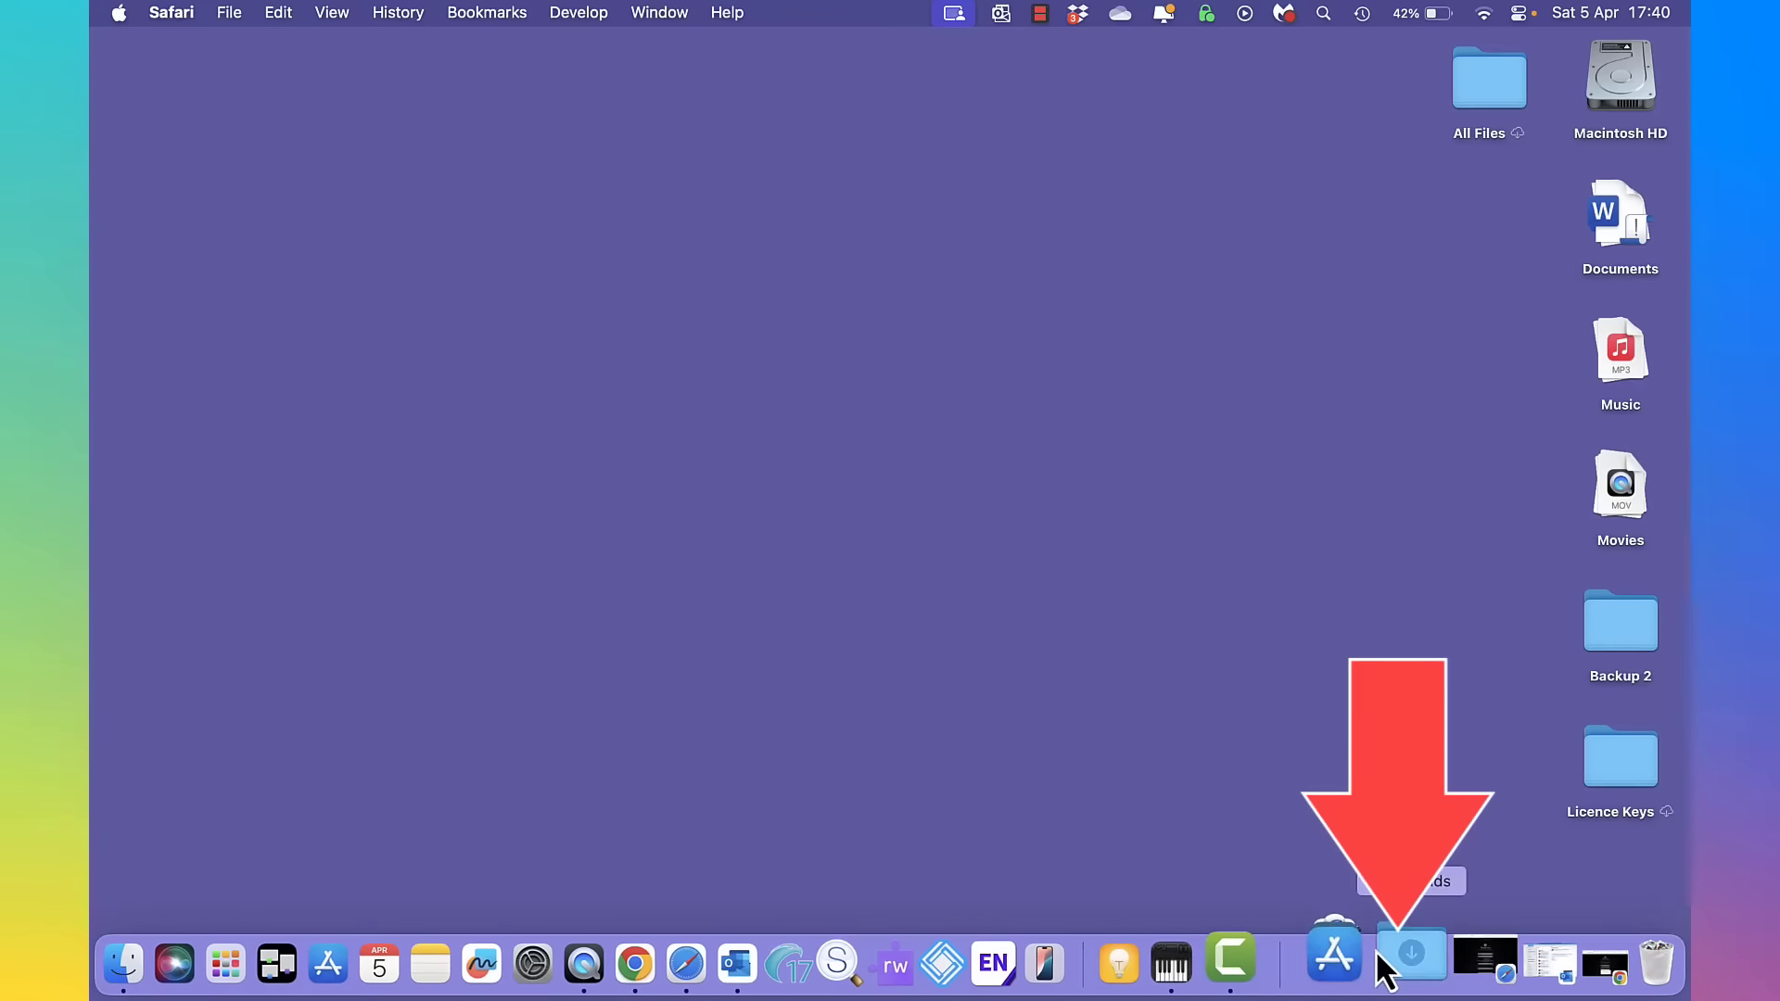
left_click(1403, 956)
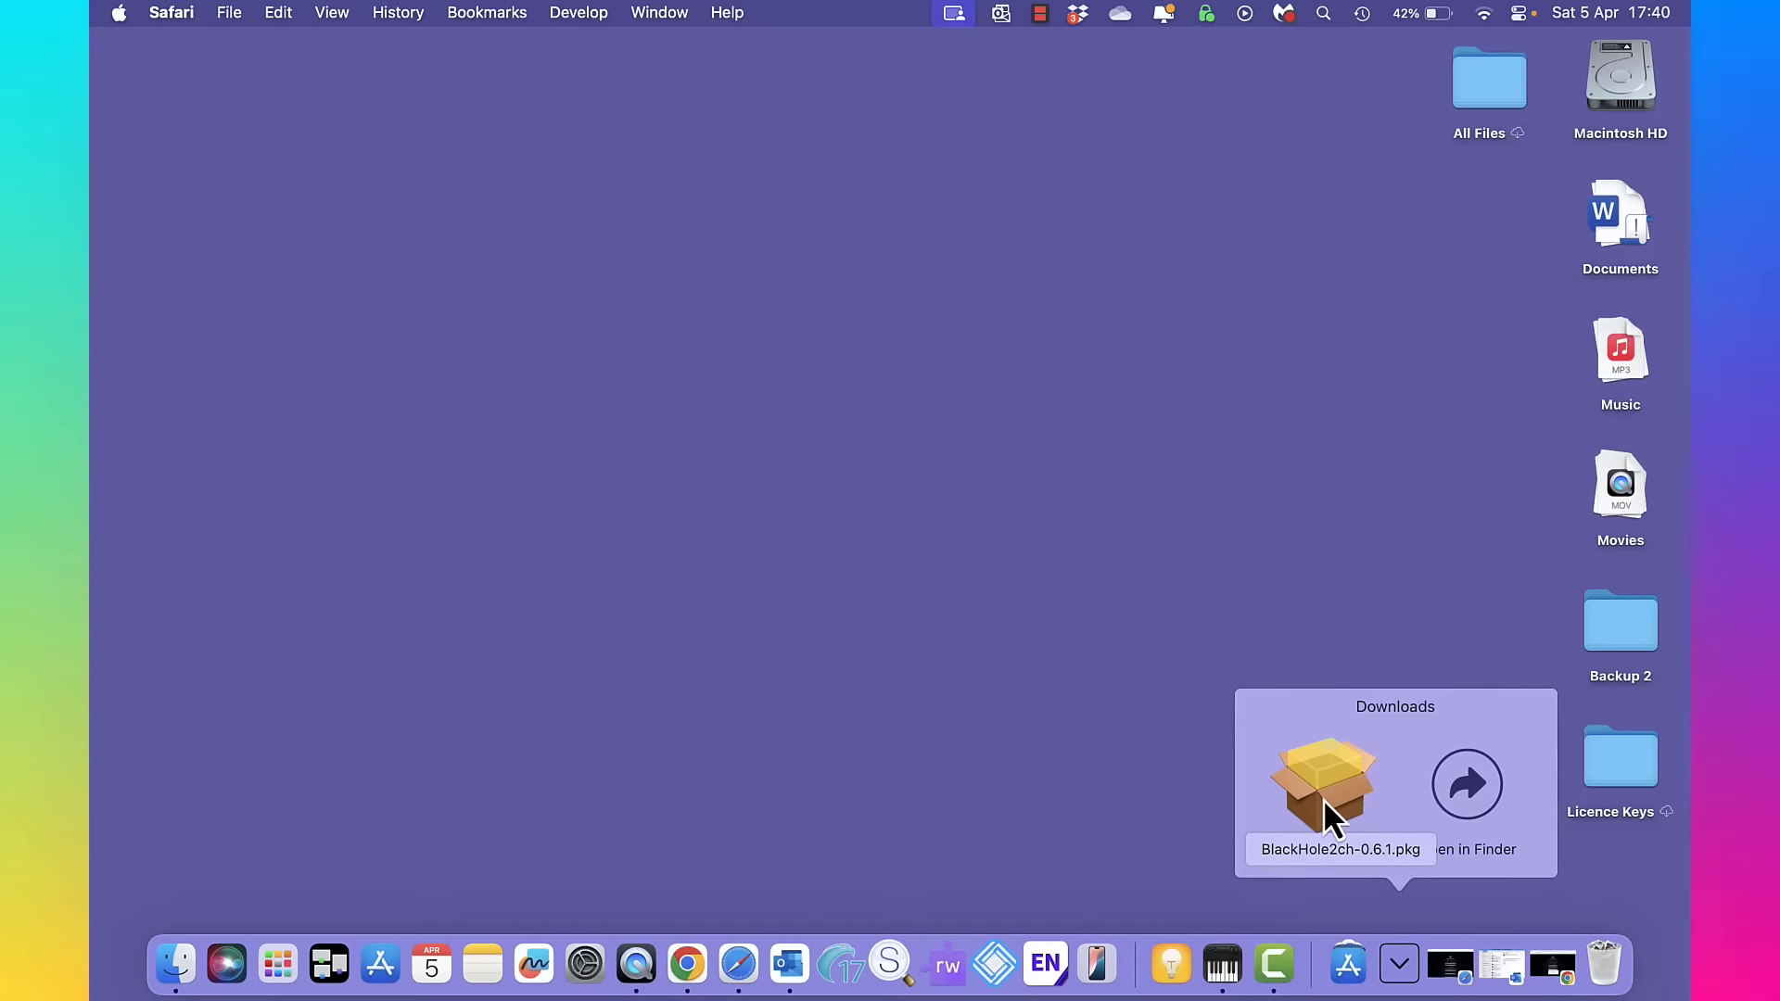
left_click(1323, 798)
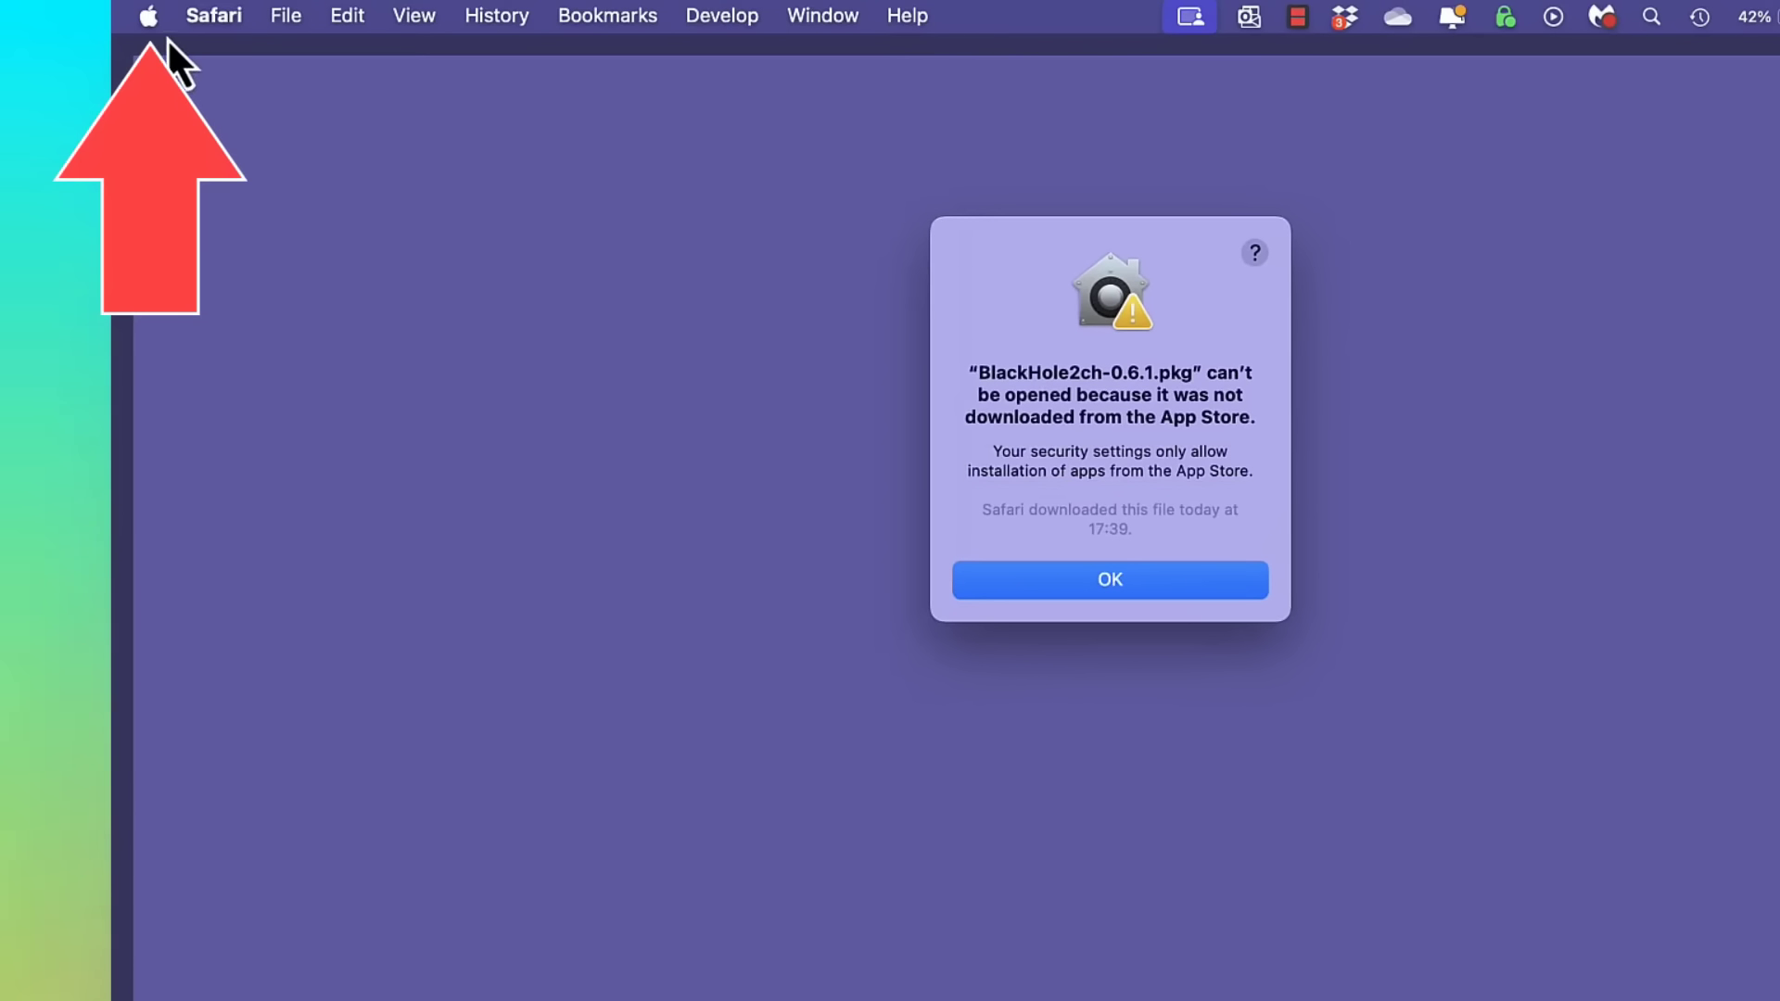
- Allow the blocked BlackHole2ch-0.6.1.pkg to open anyway in the Privacy & Security section of System Settings, and close the settings
left_click(150, 17)
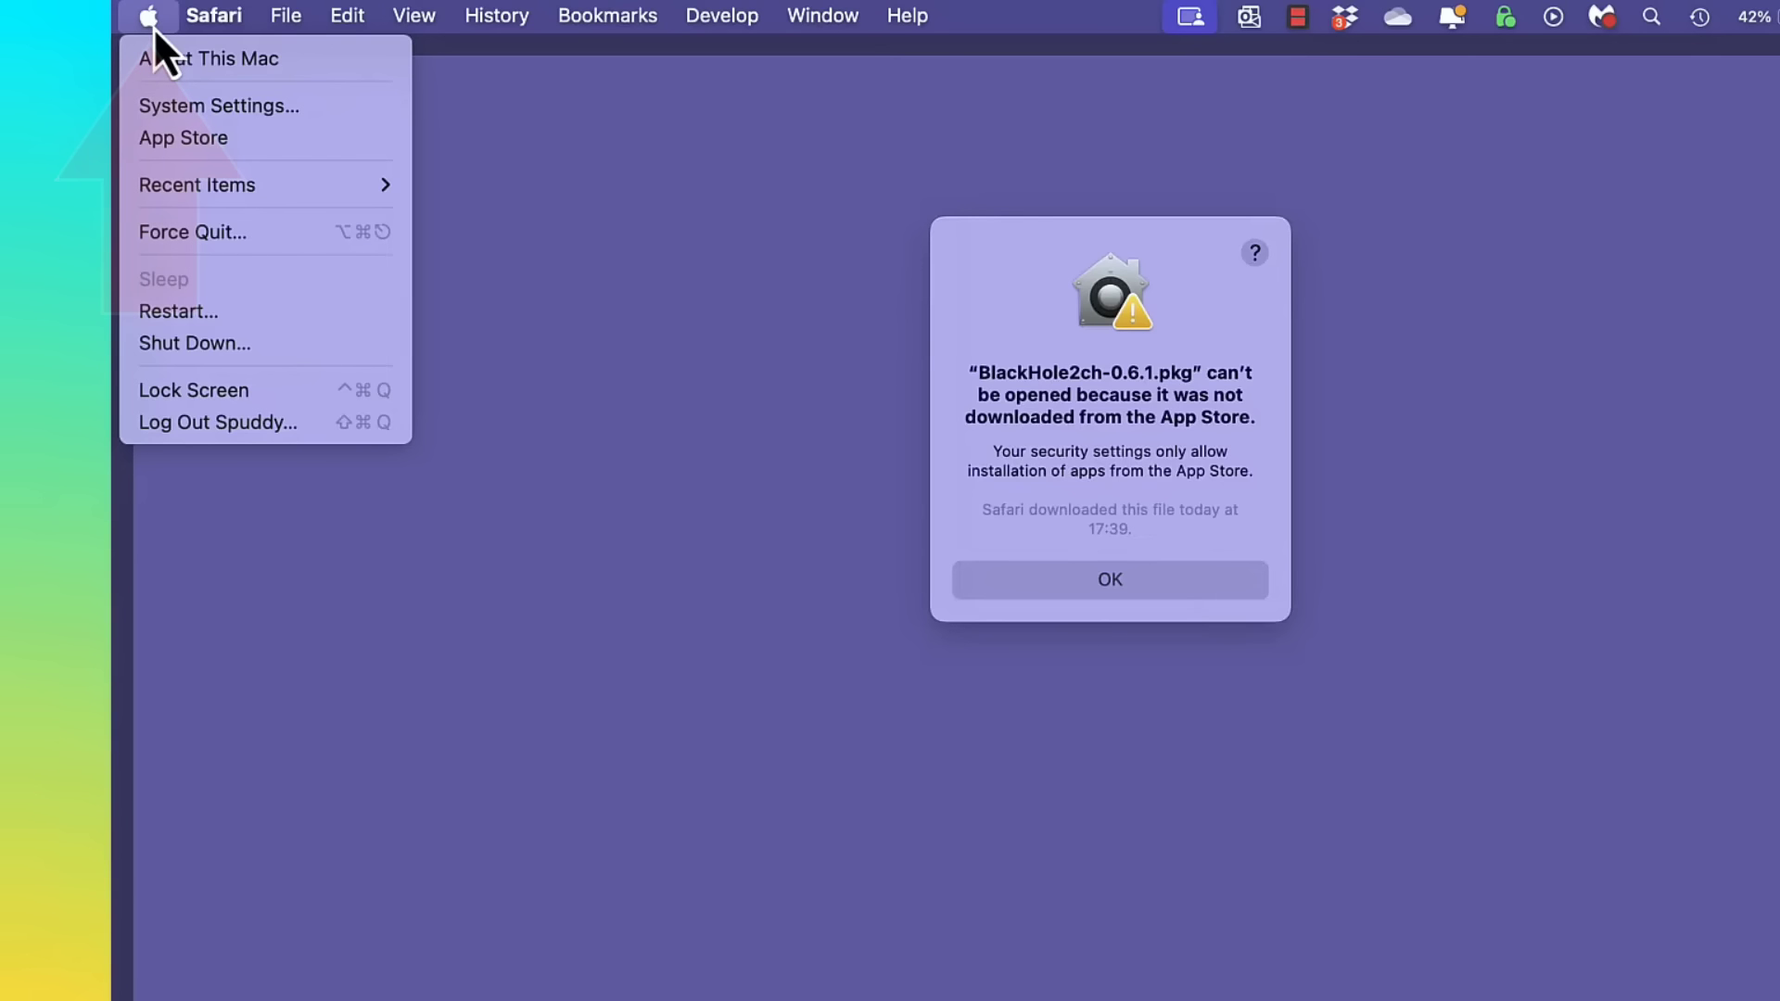
left_click(167, 102)
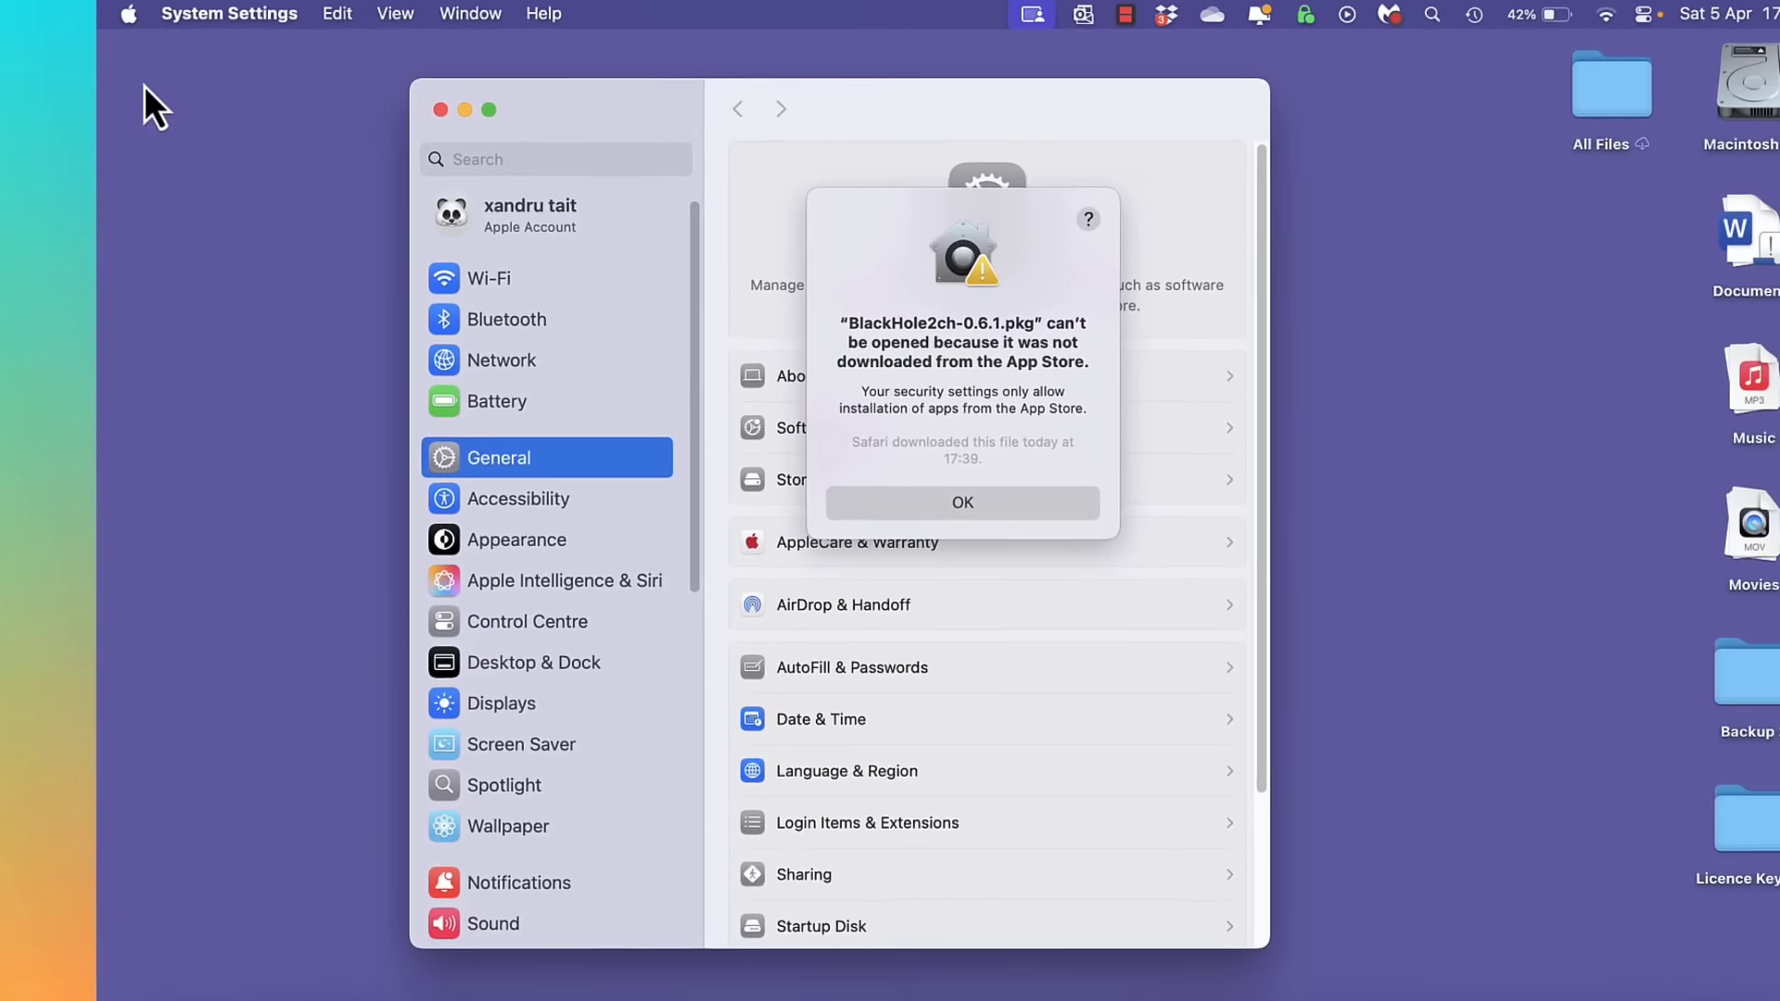
scroll(615, 678, "down", 3)
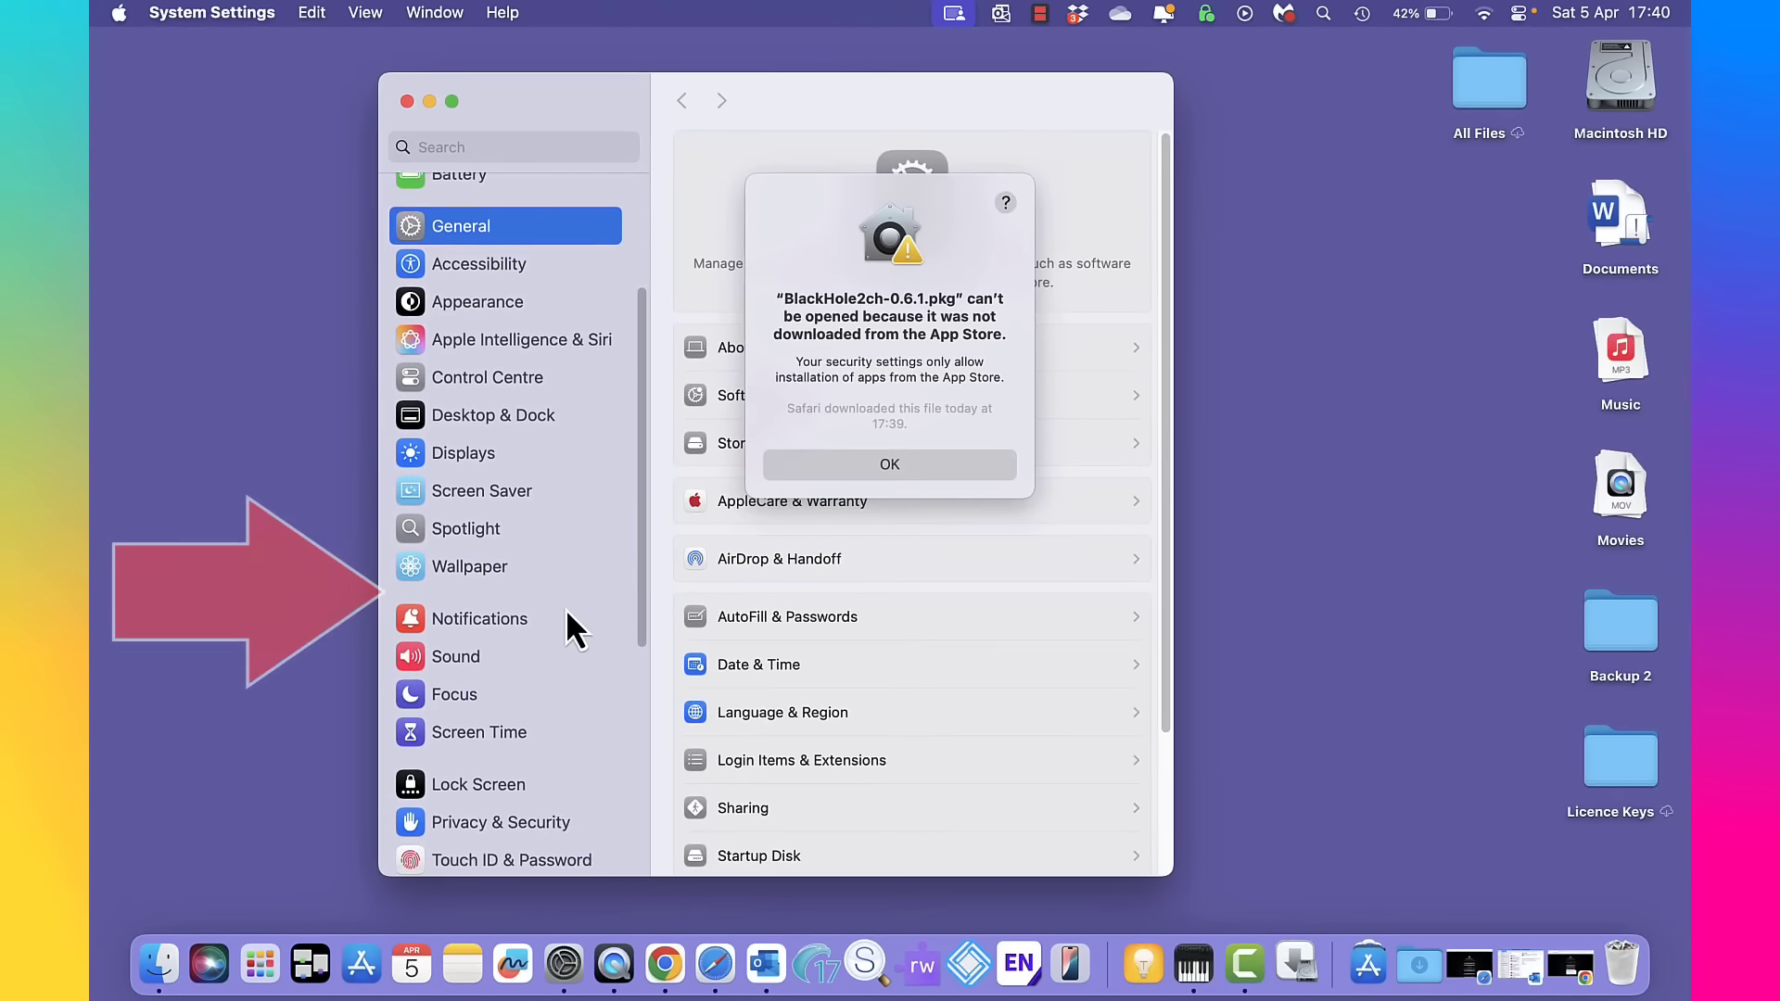
scroll(566, 618, "down", 5)
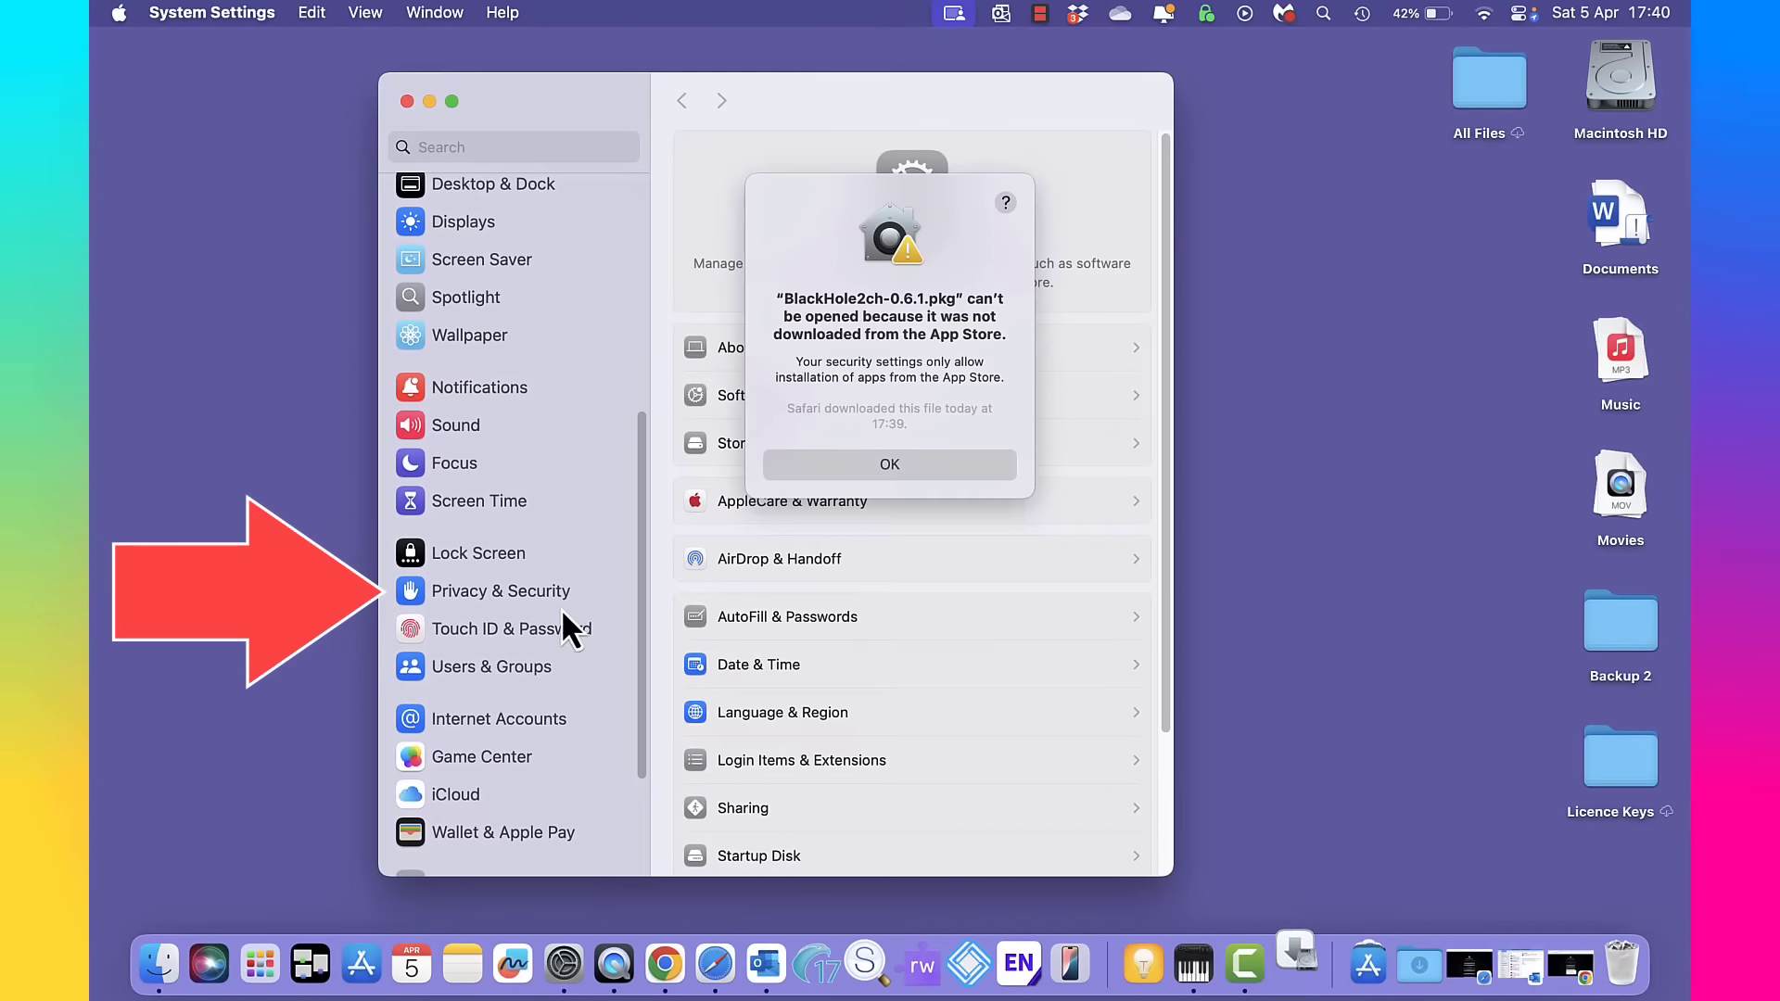
left_click(527, 601)
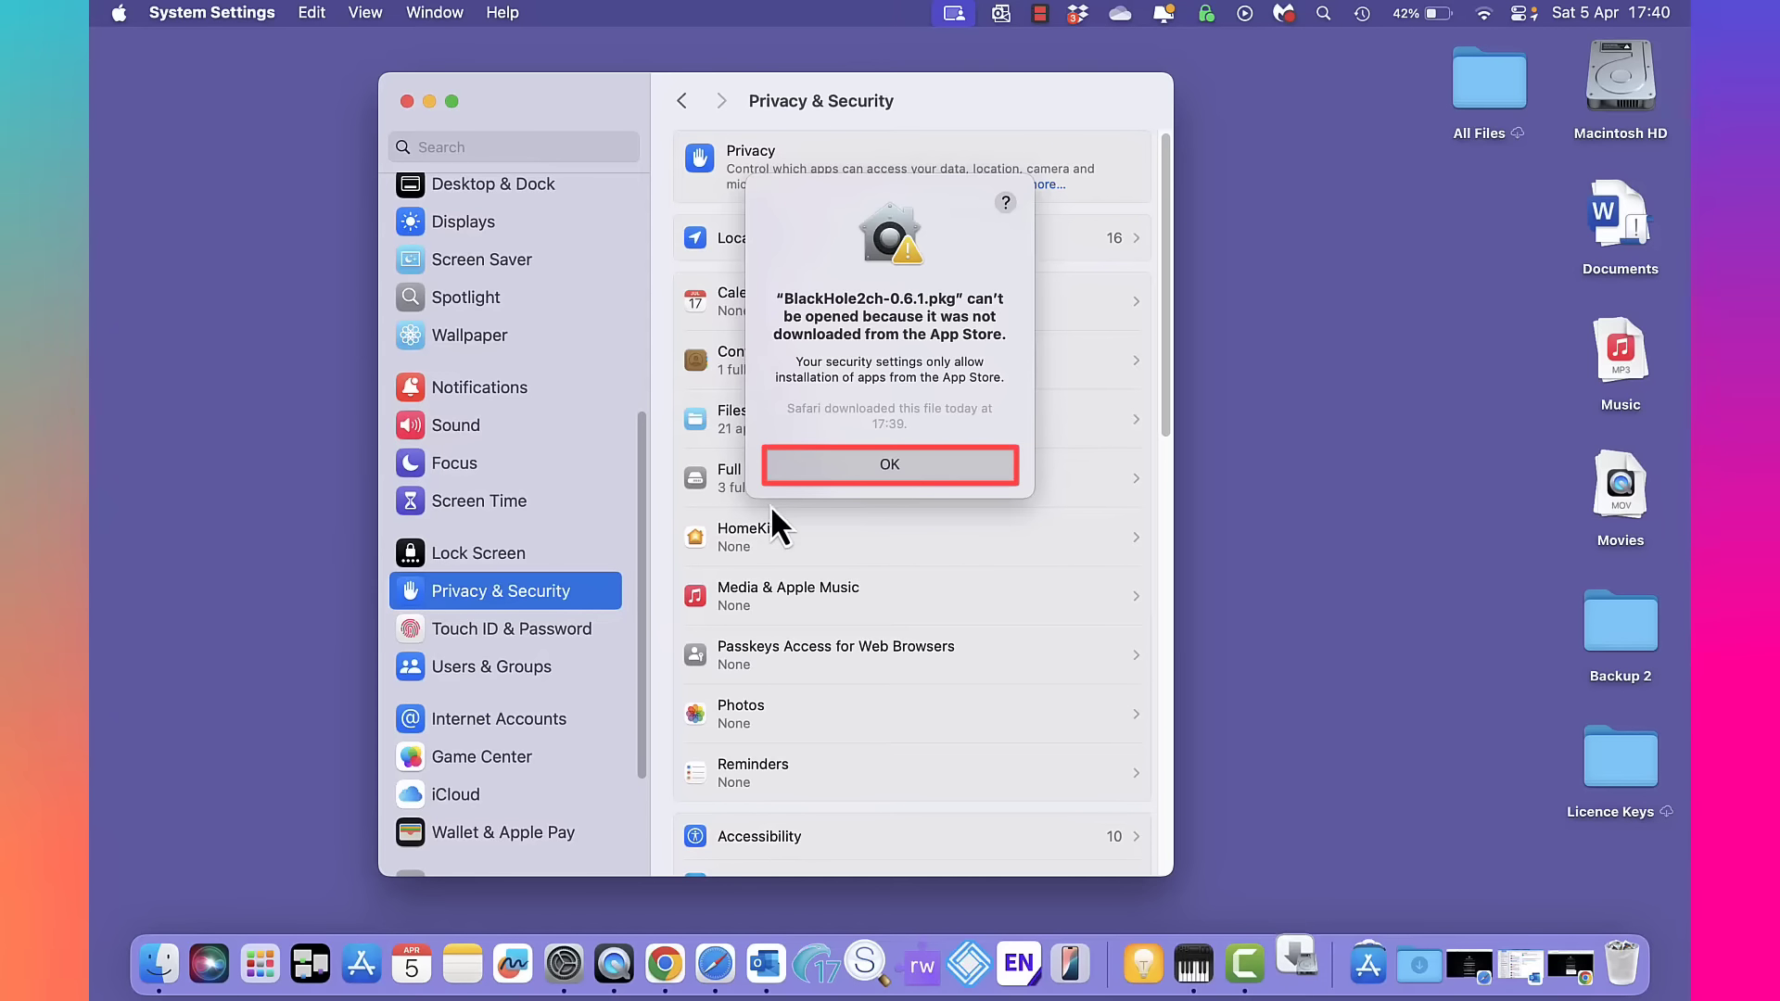
left_click(895, 463)
scroll(895, 464, "down", 15)
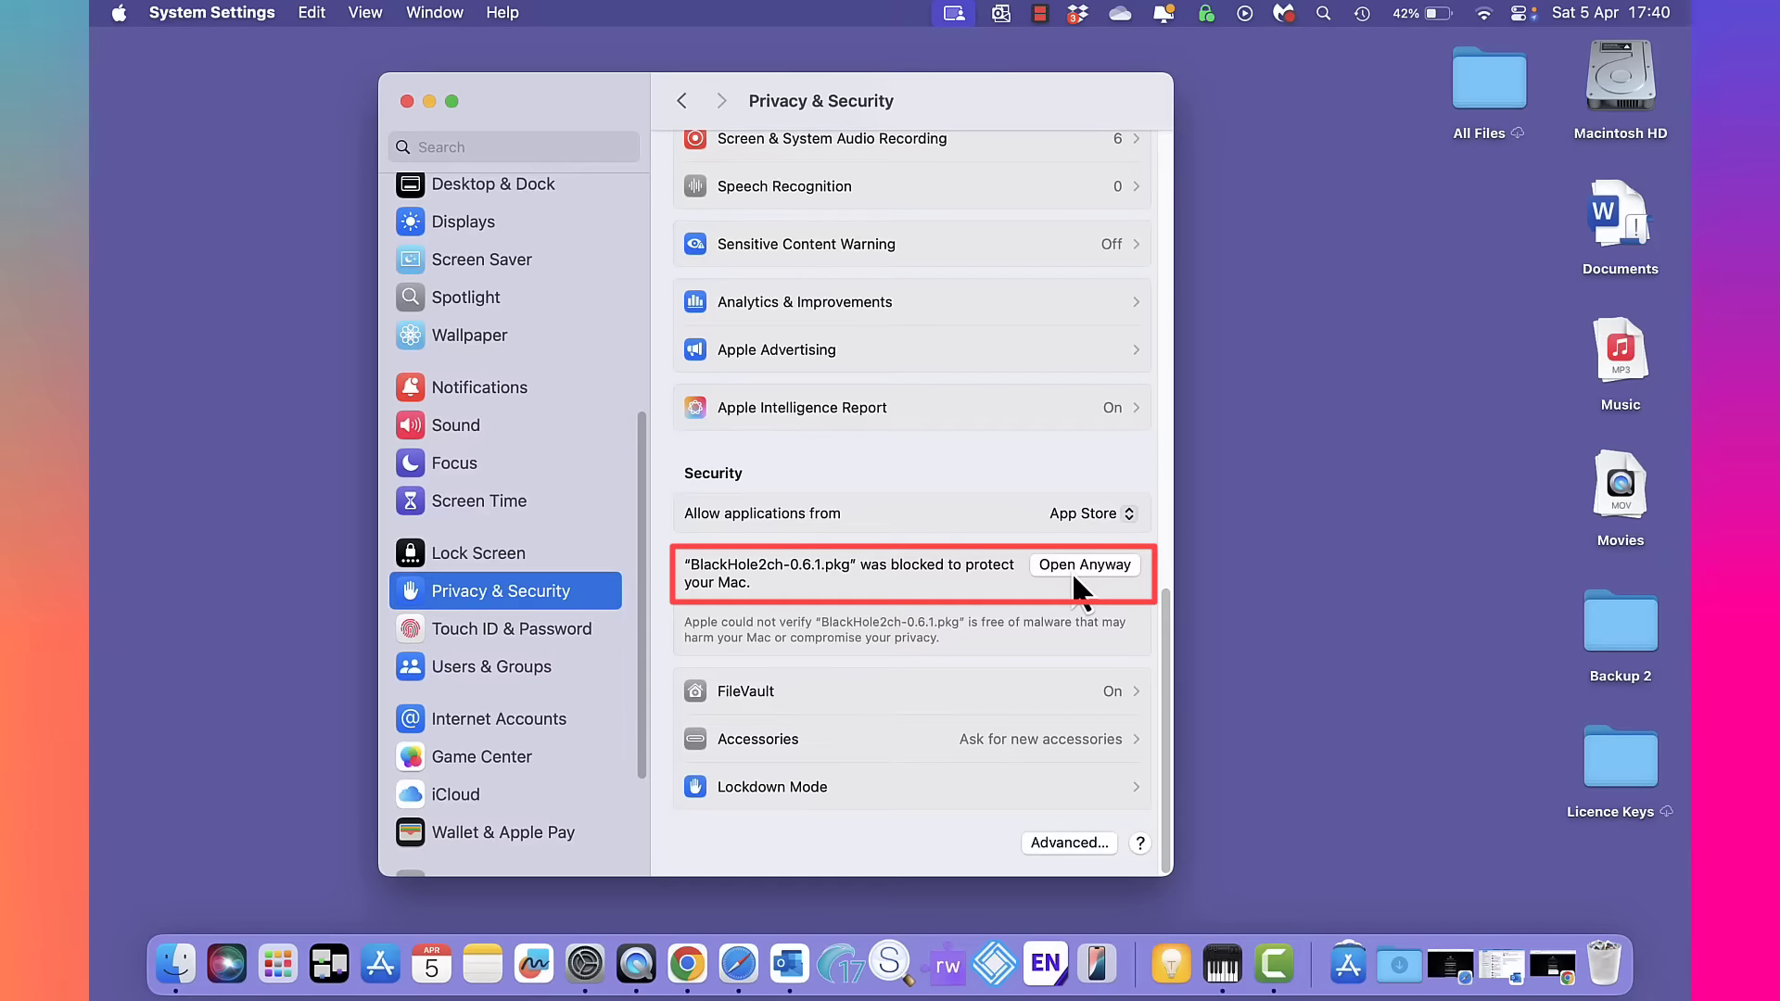
left_click(1076, 566)
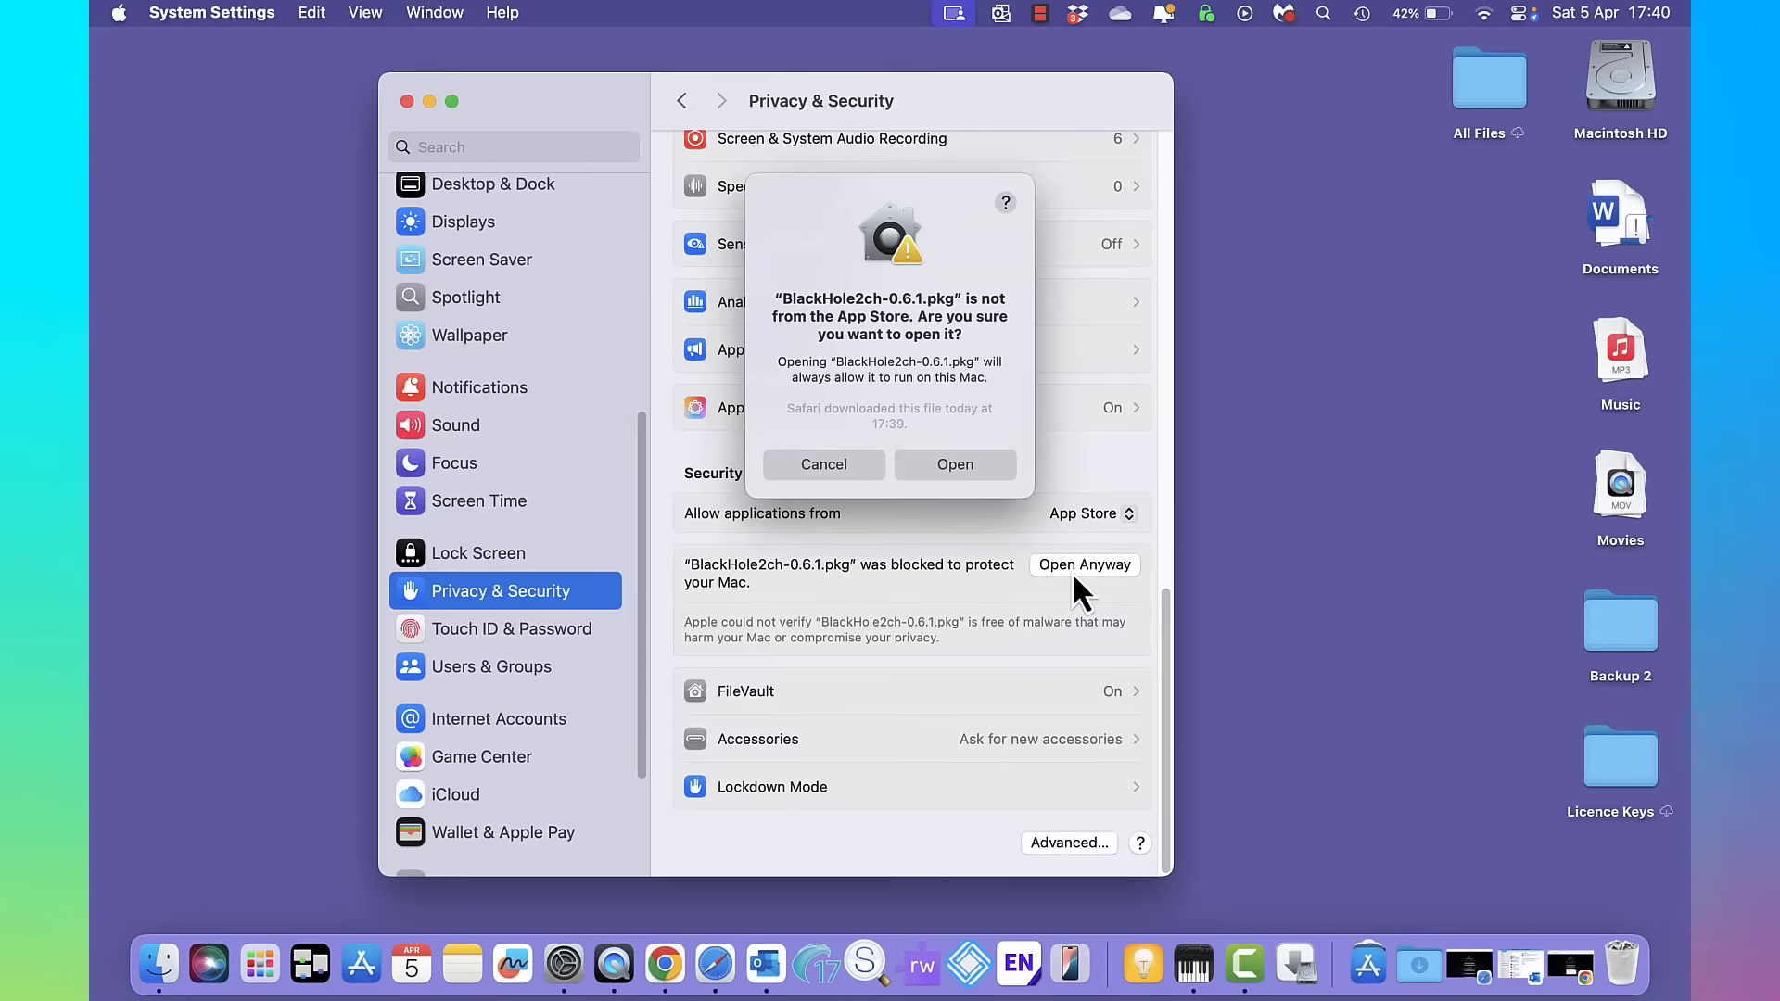
left_click(965, 462)
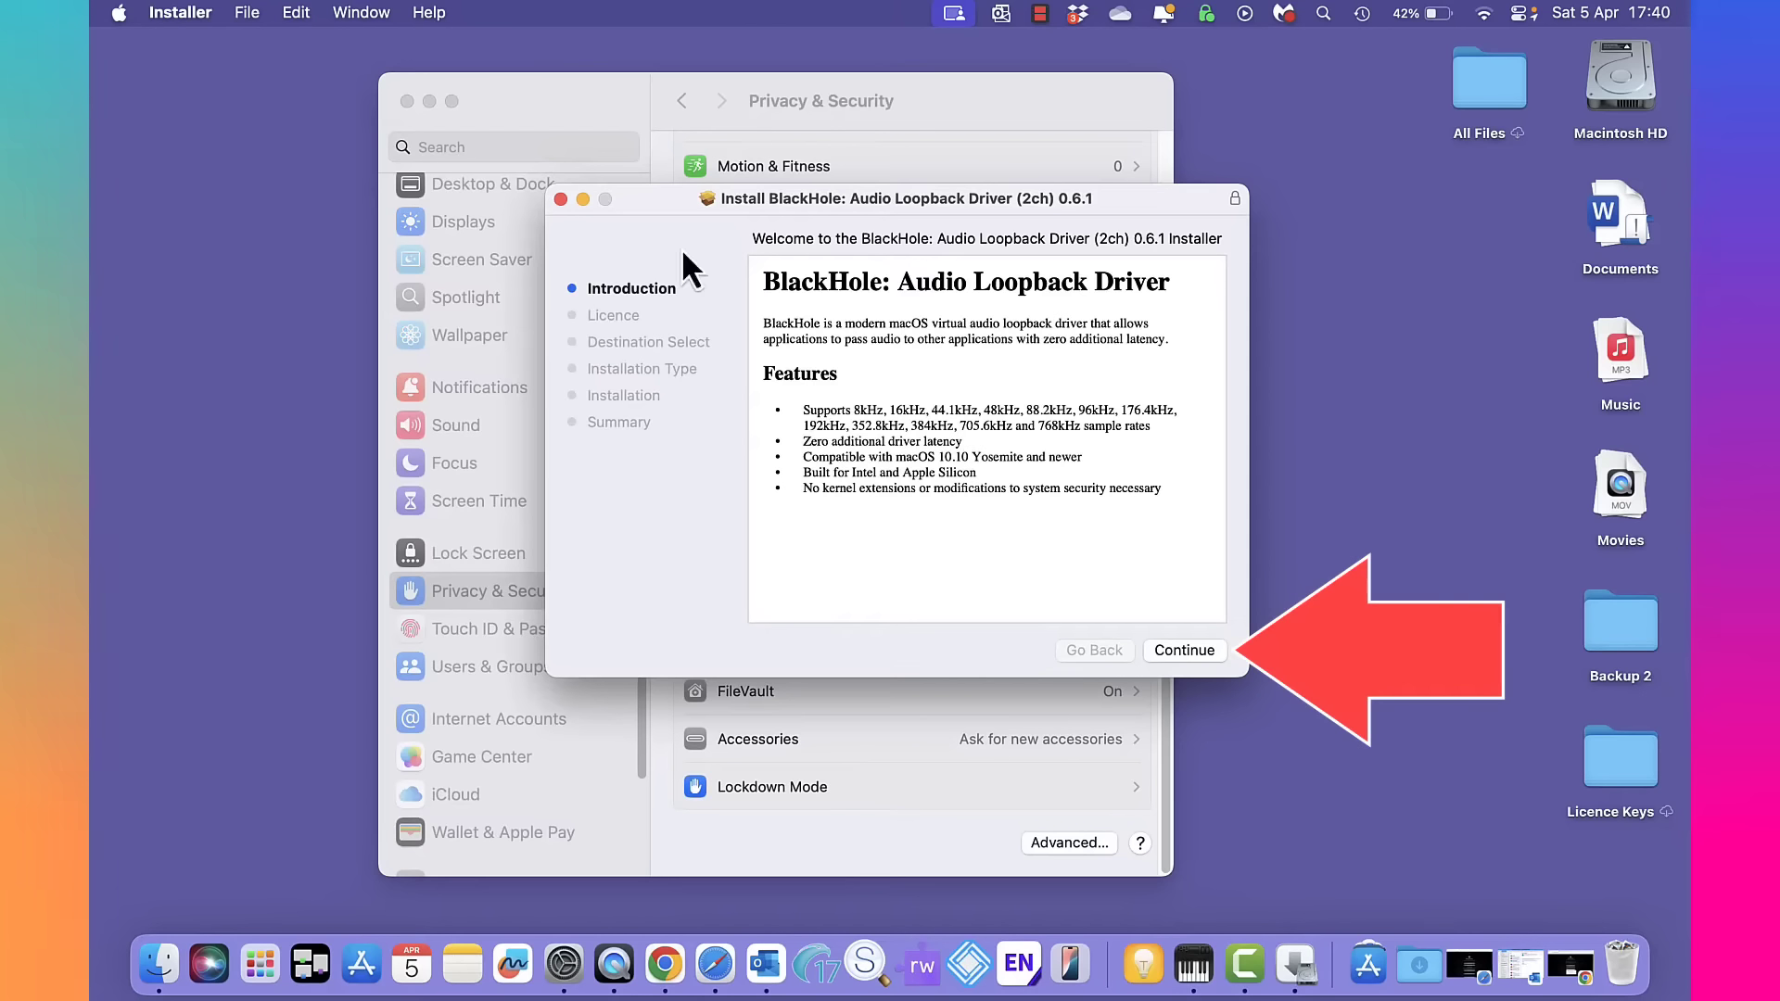
left_click(406, 101)
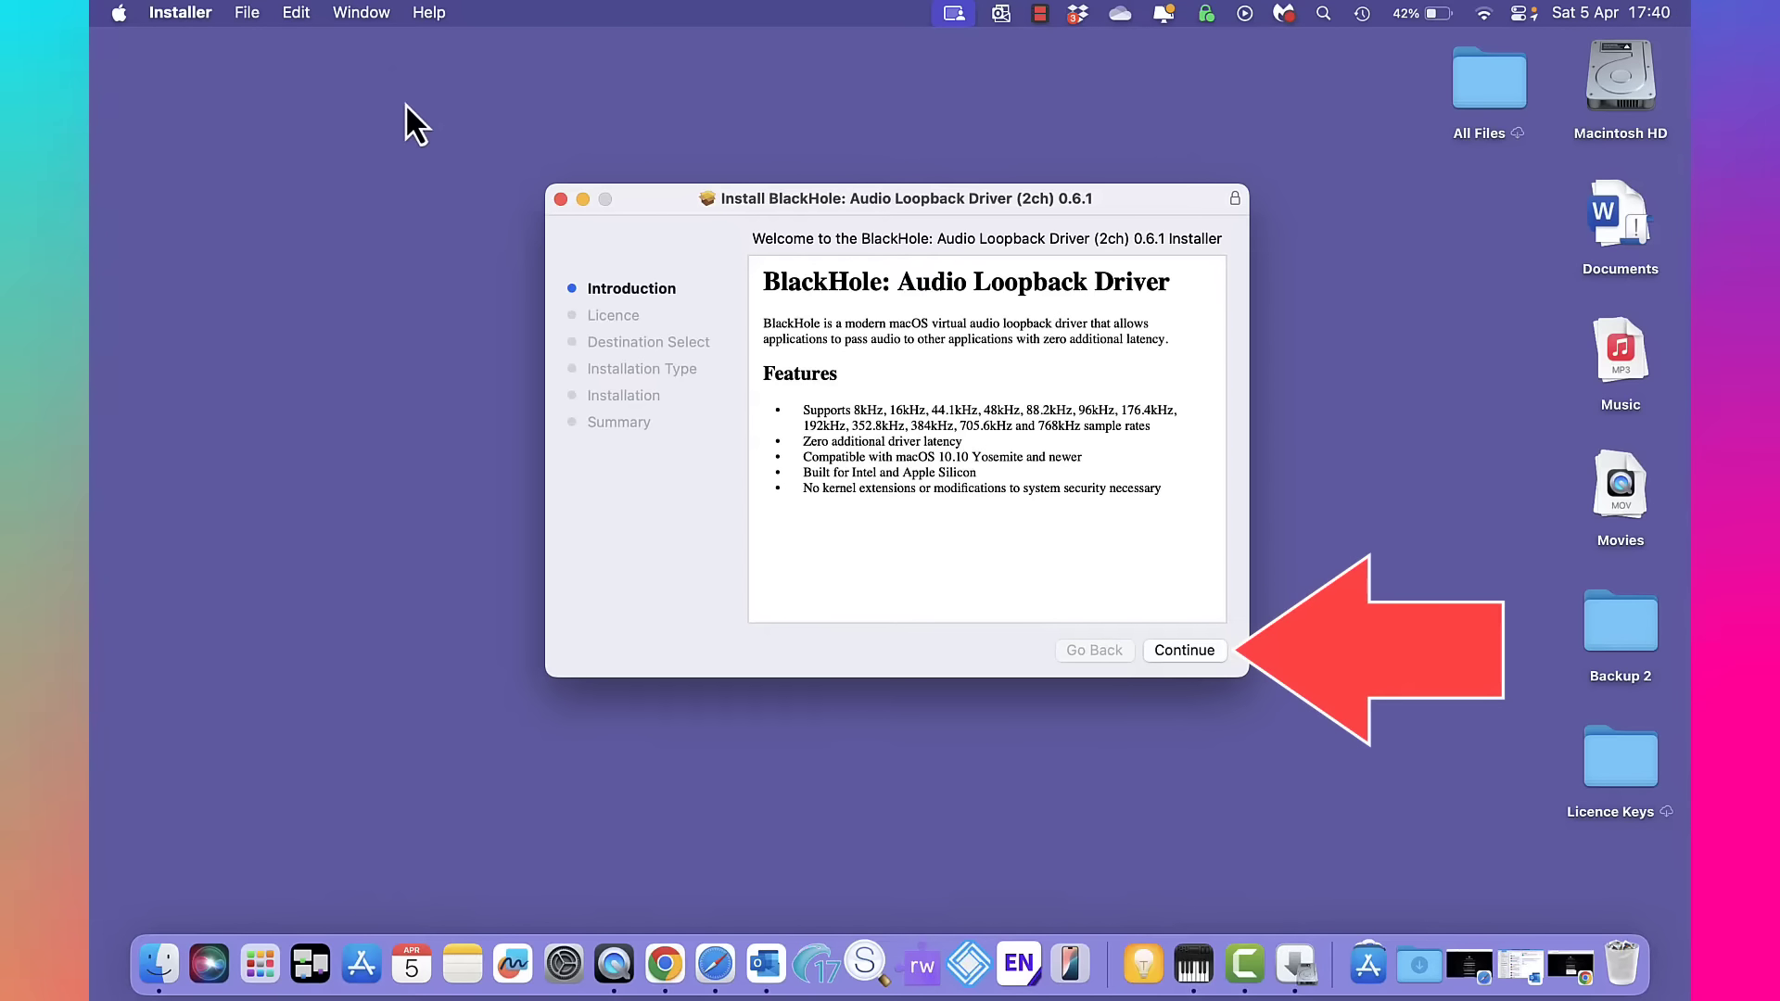
- Proceed through the BlackHole installer's introduction and agree to the software licence
left_click(1177, 649)
left_click(1177, 649)
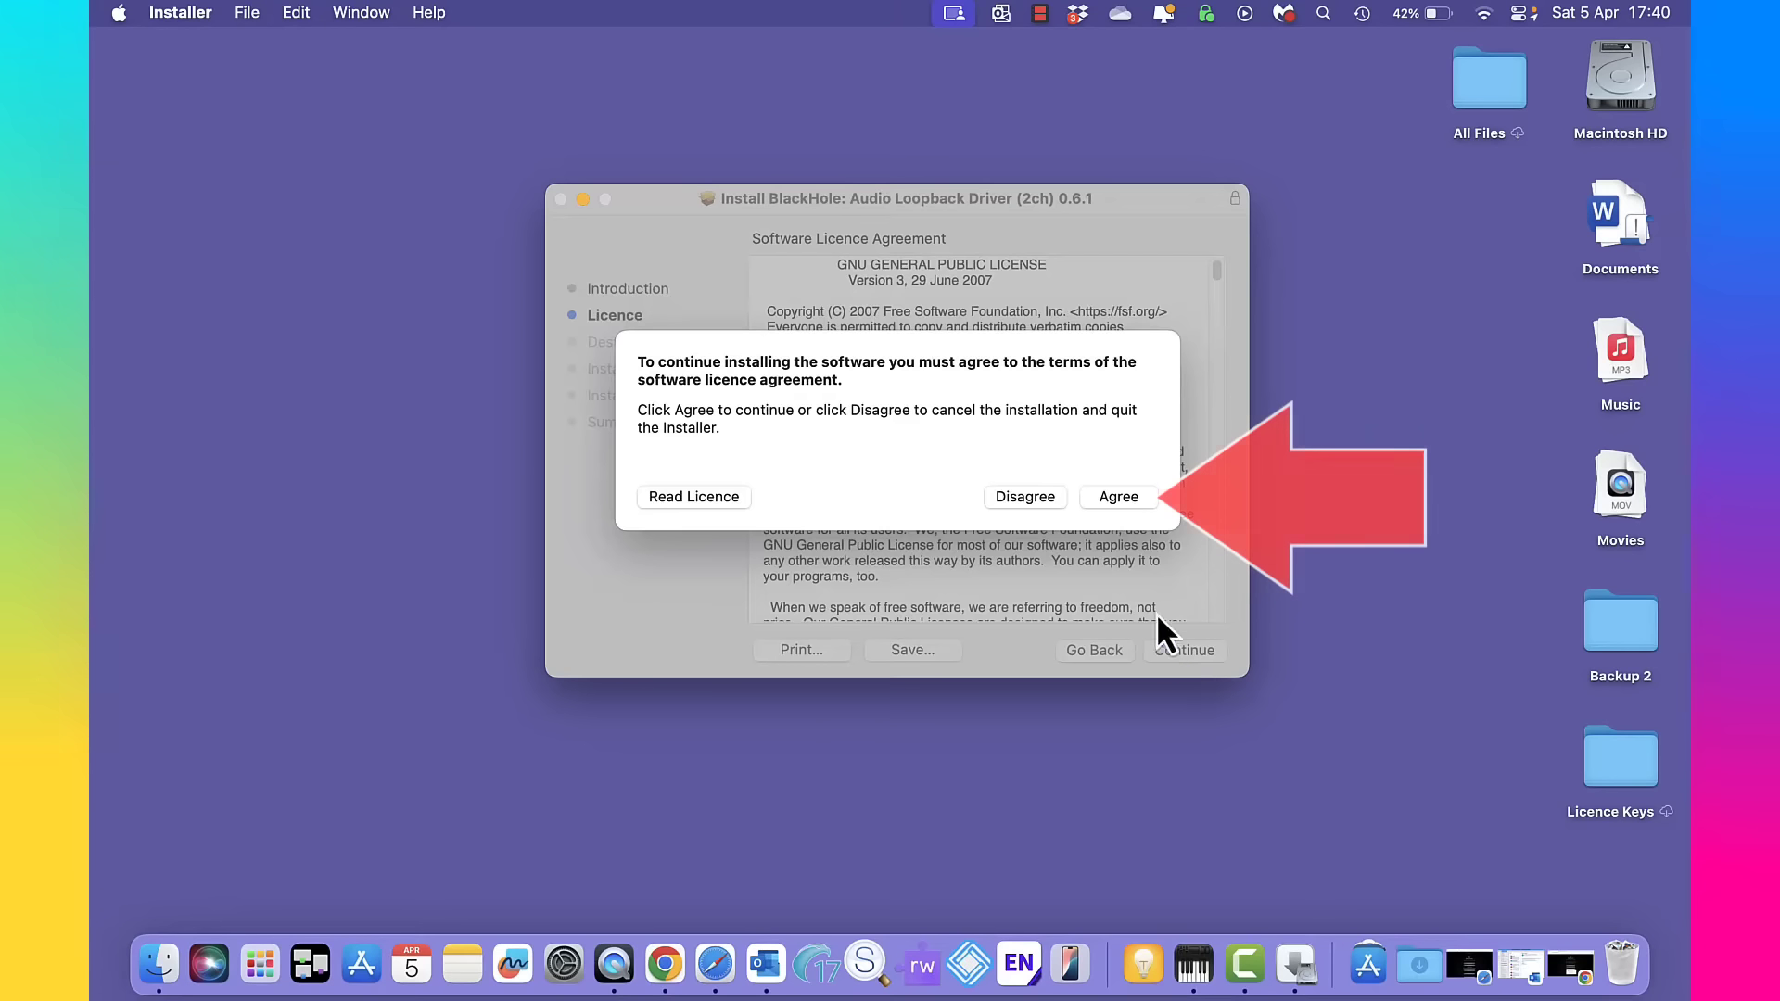
left_click(1116, 498)
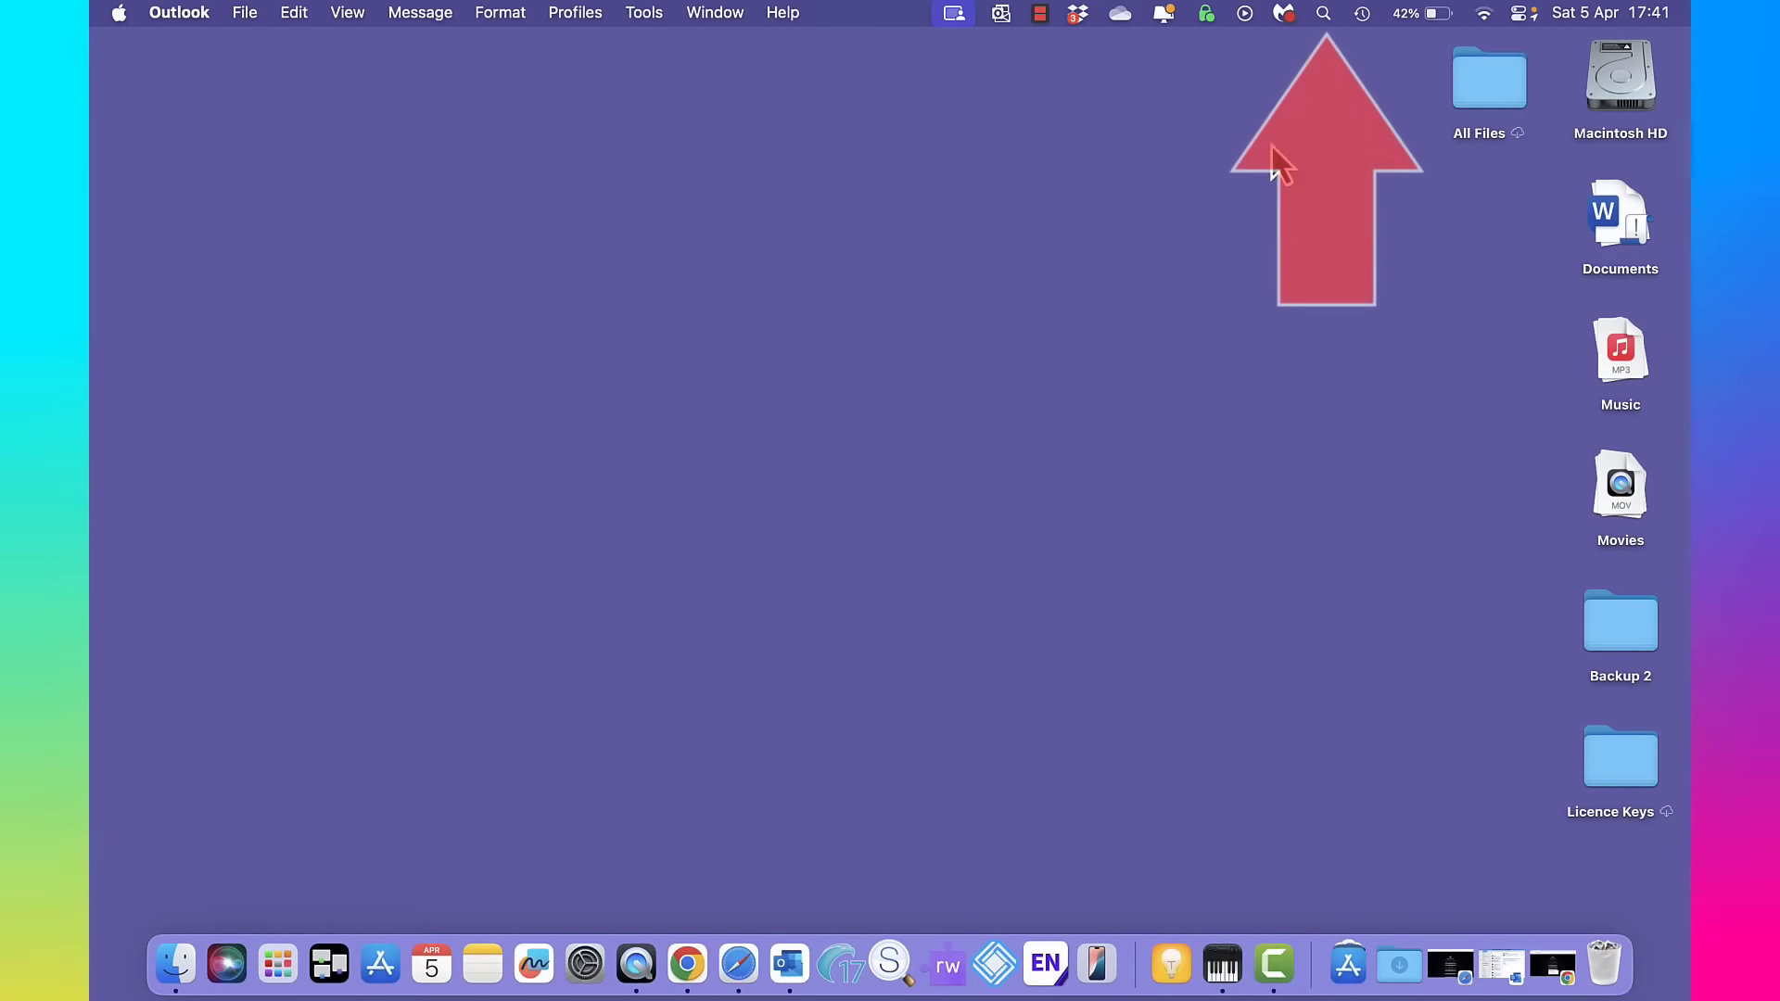
- Search the Mac for "audi" with Spotlight and open Audio MIDI Setup
left_click(1323, 13)
type("a")
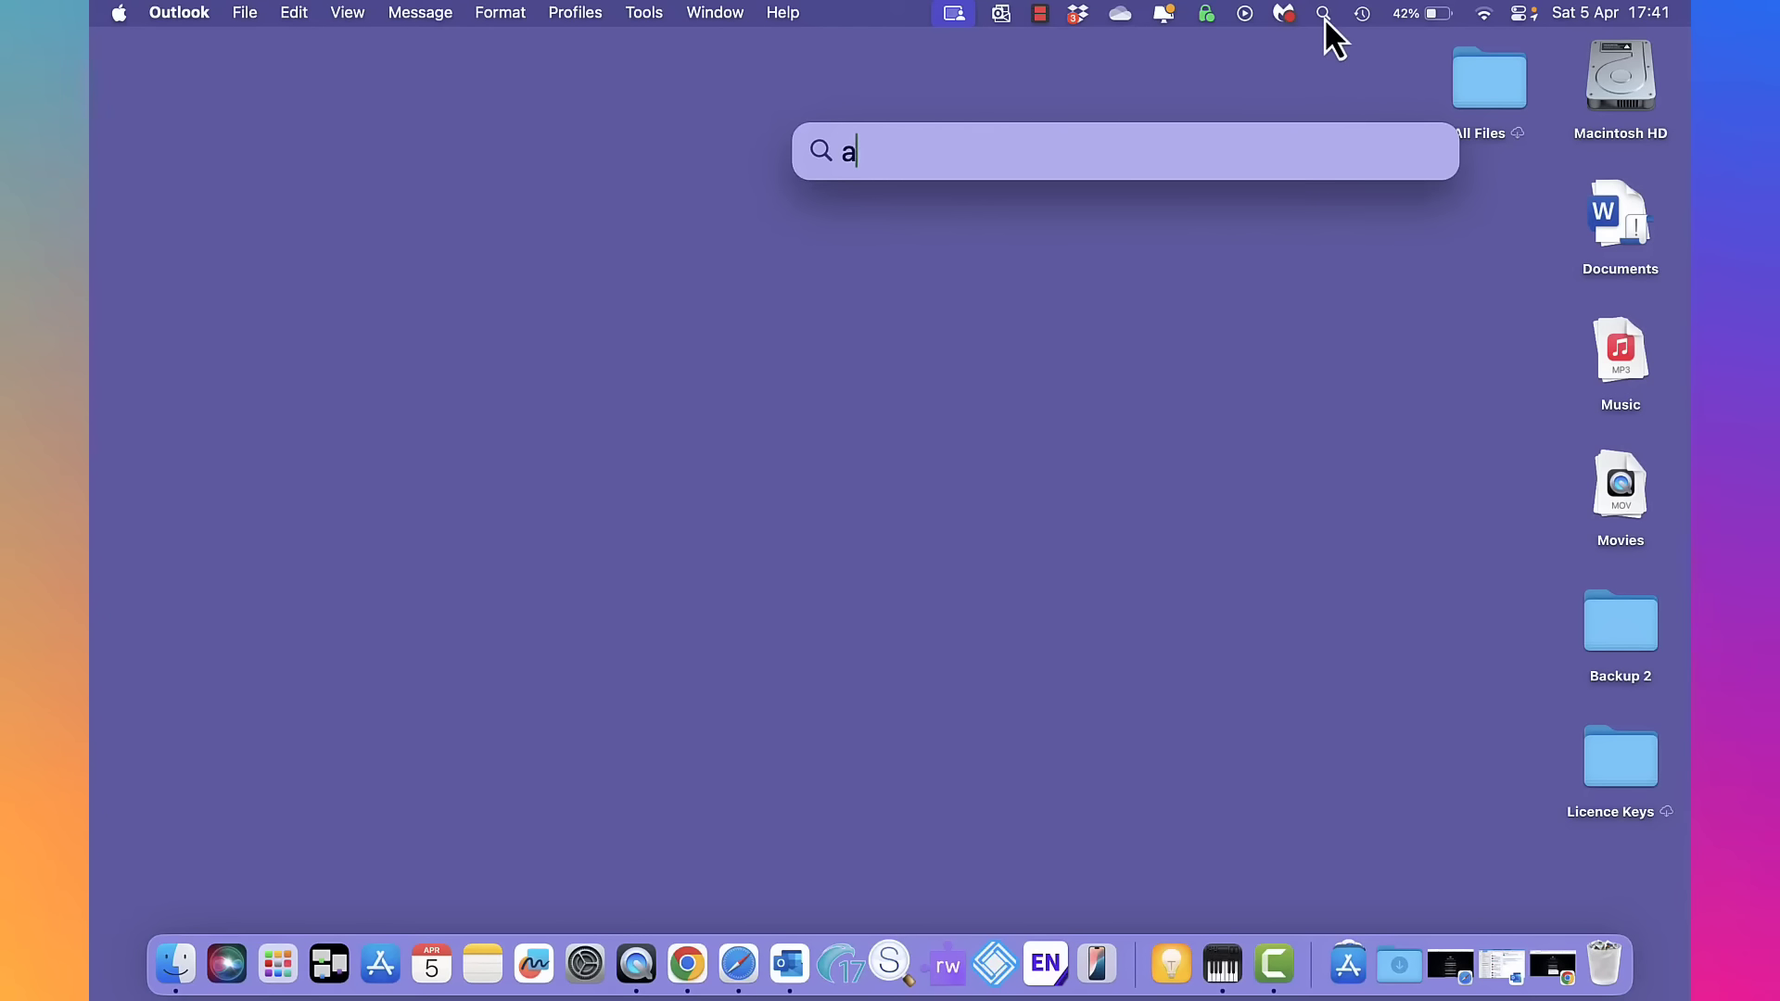
type("udi")
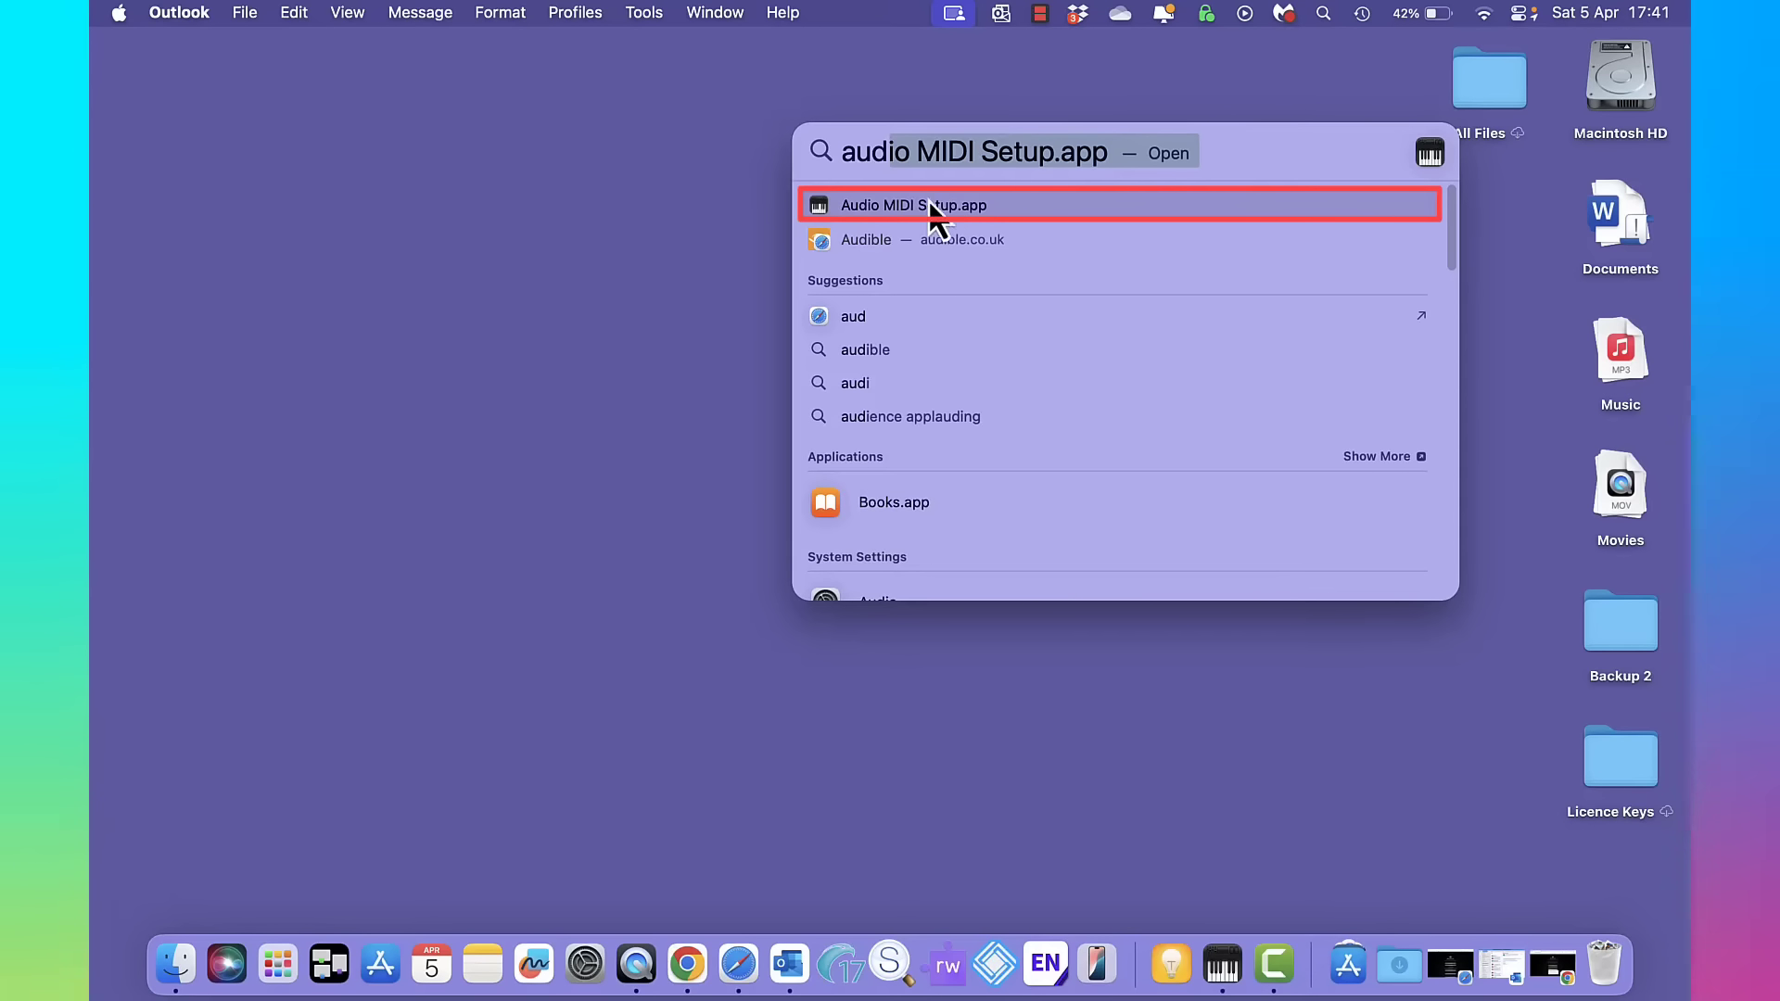
left_click(905, 212)
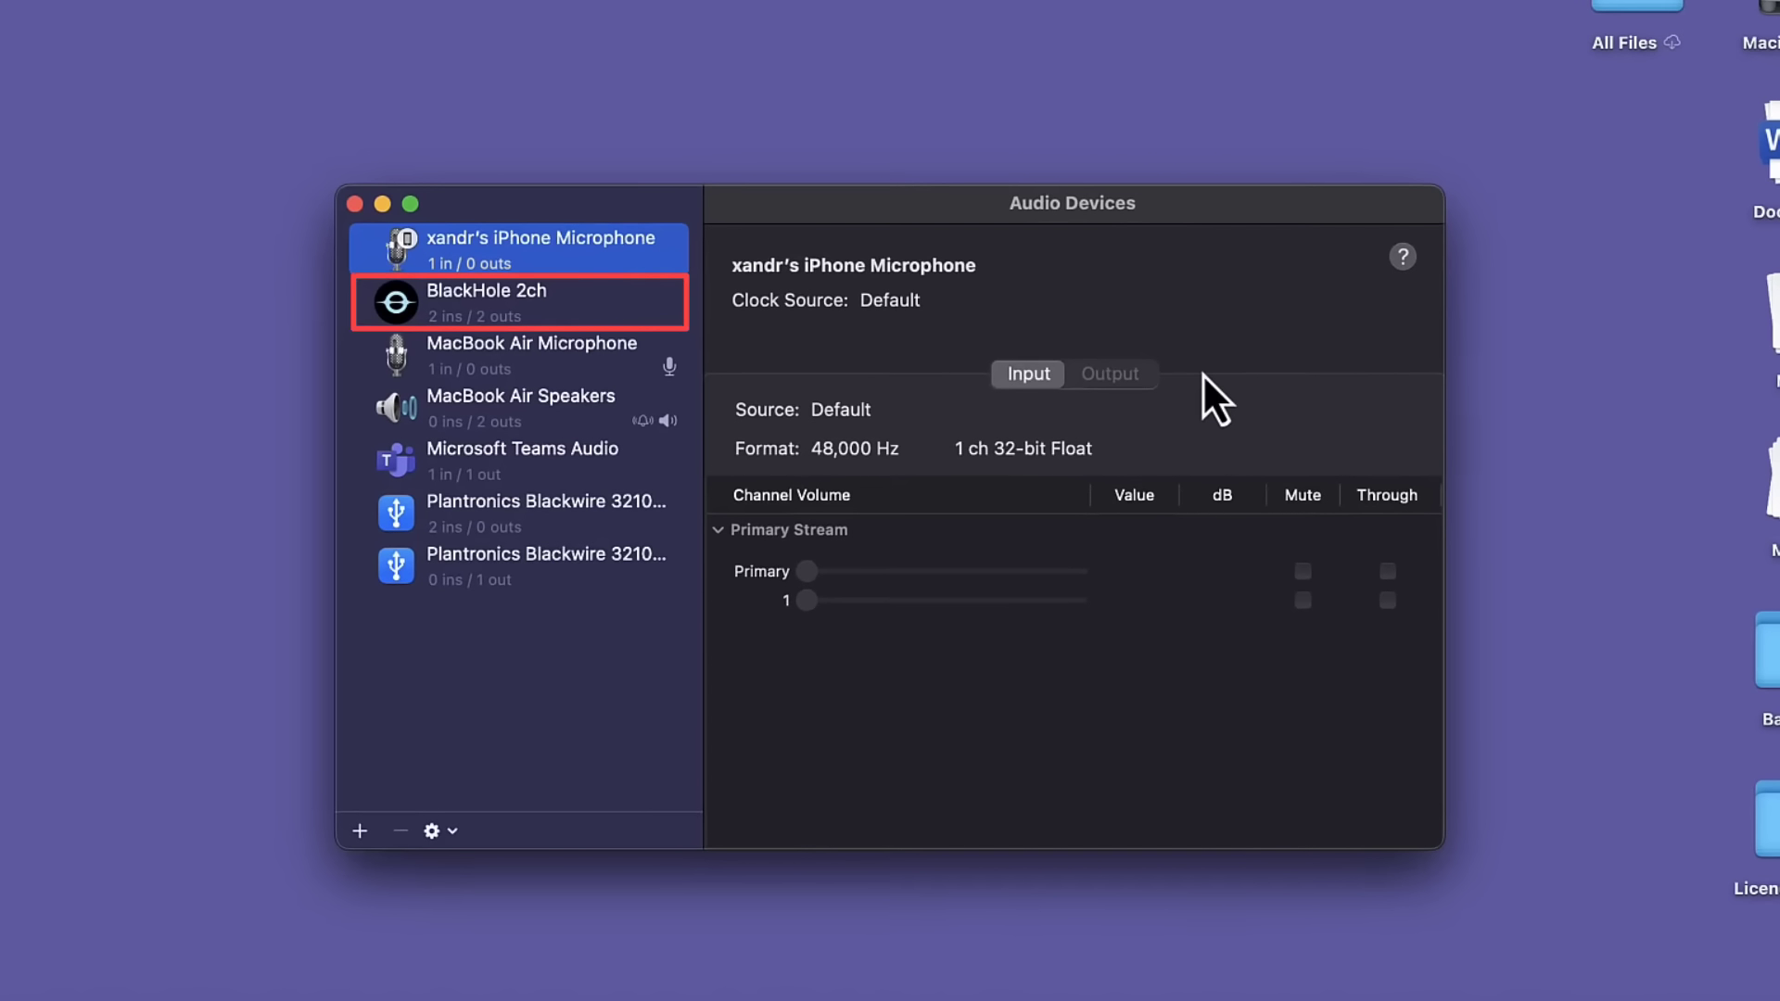
- Create an aggregate device that uses BlackHole 2ch and the two-input Plantronics Blackwire 3210 Series headset microphone
left_click(360, 838)
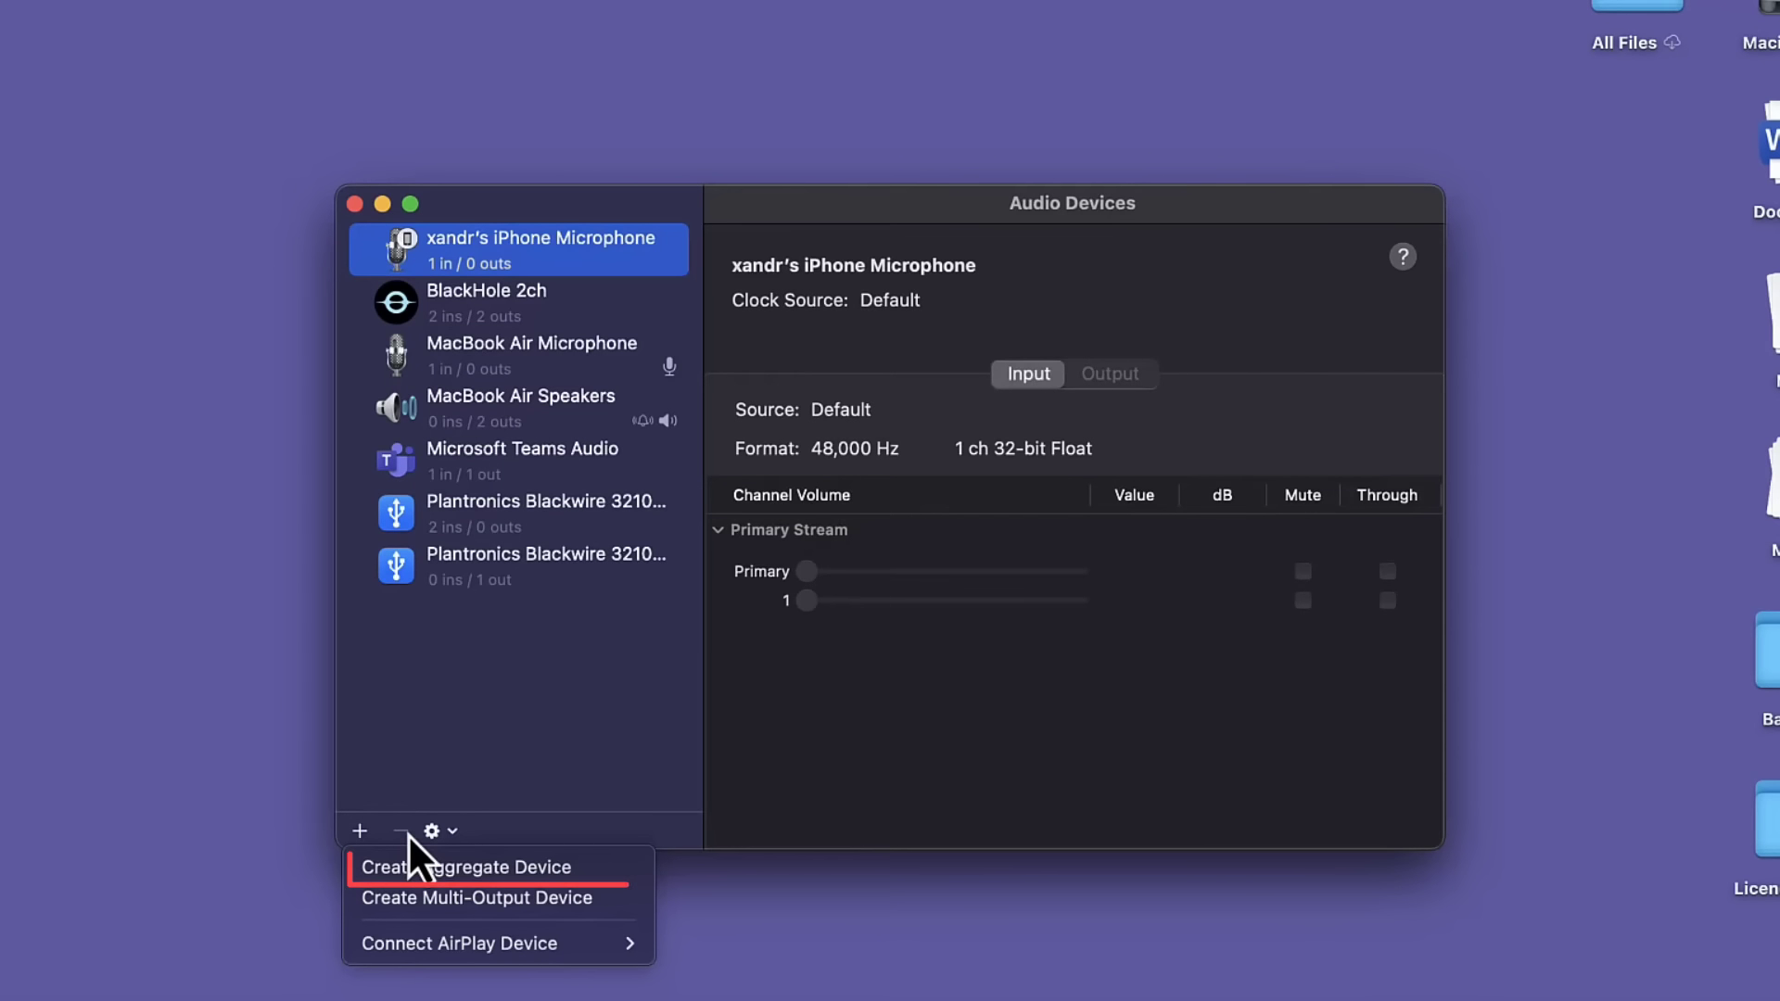
left_click(420, 868)
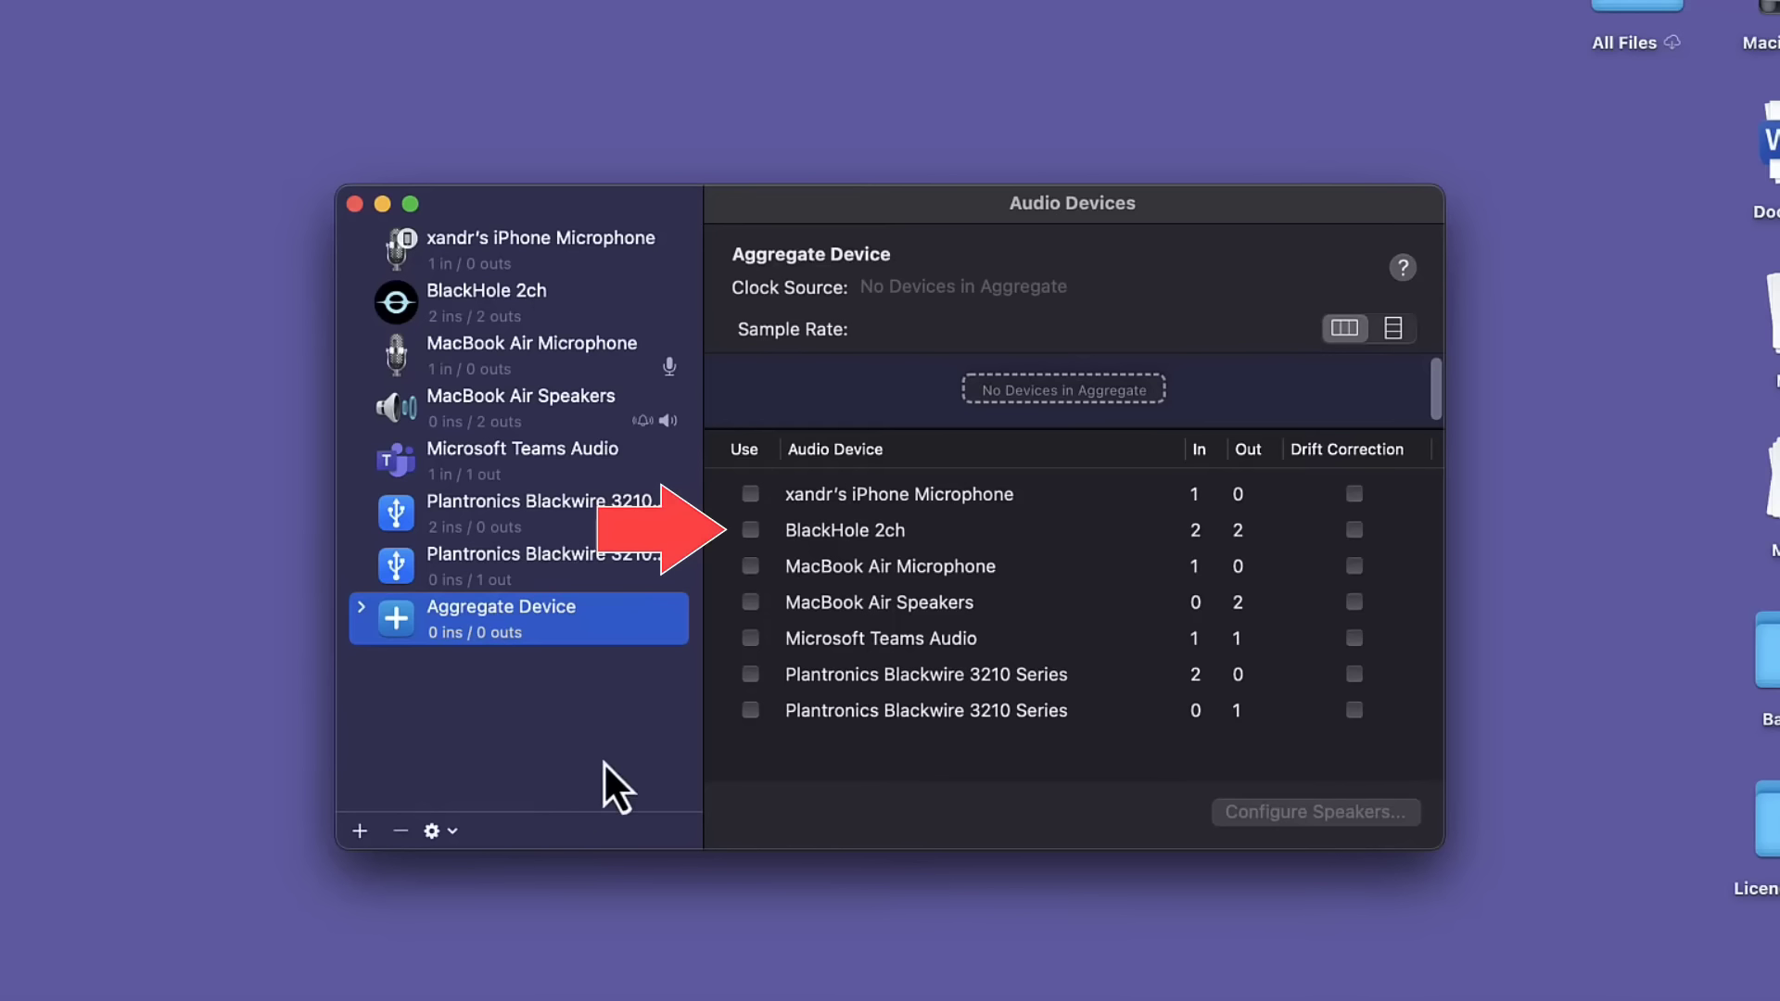
left_click(752, 531)
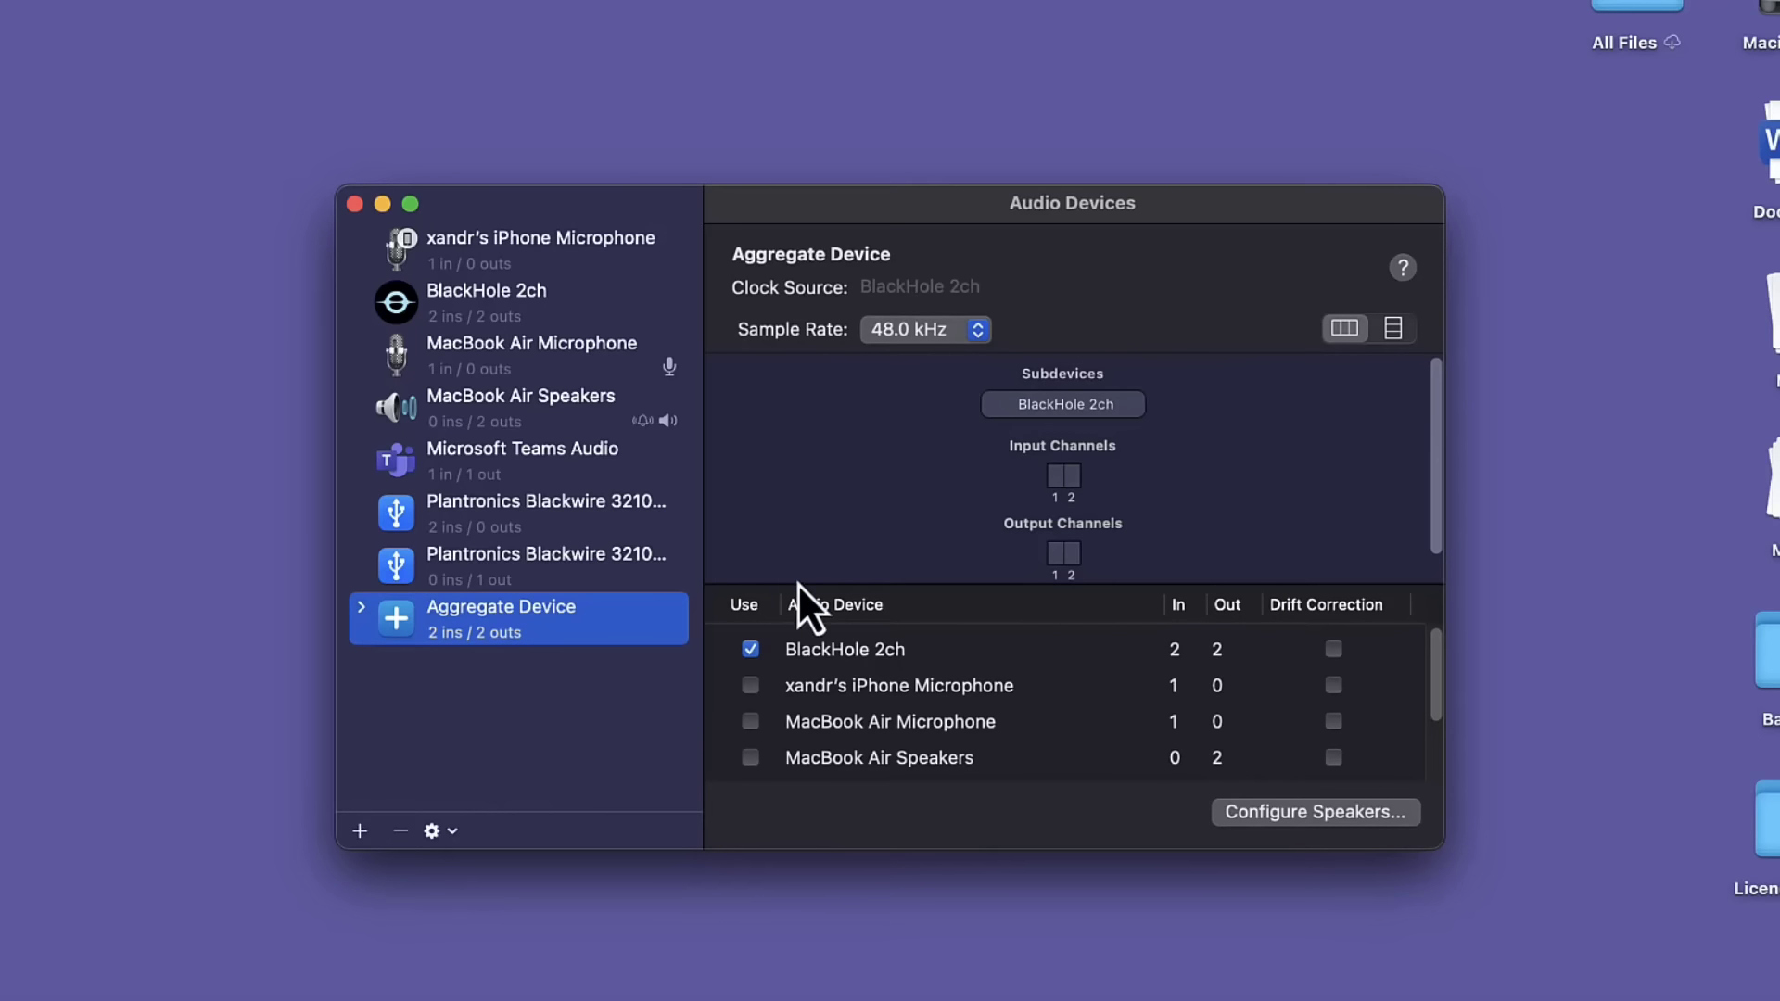
scroll(851, 682, "down", 5)
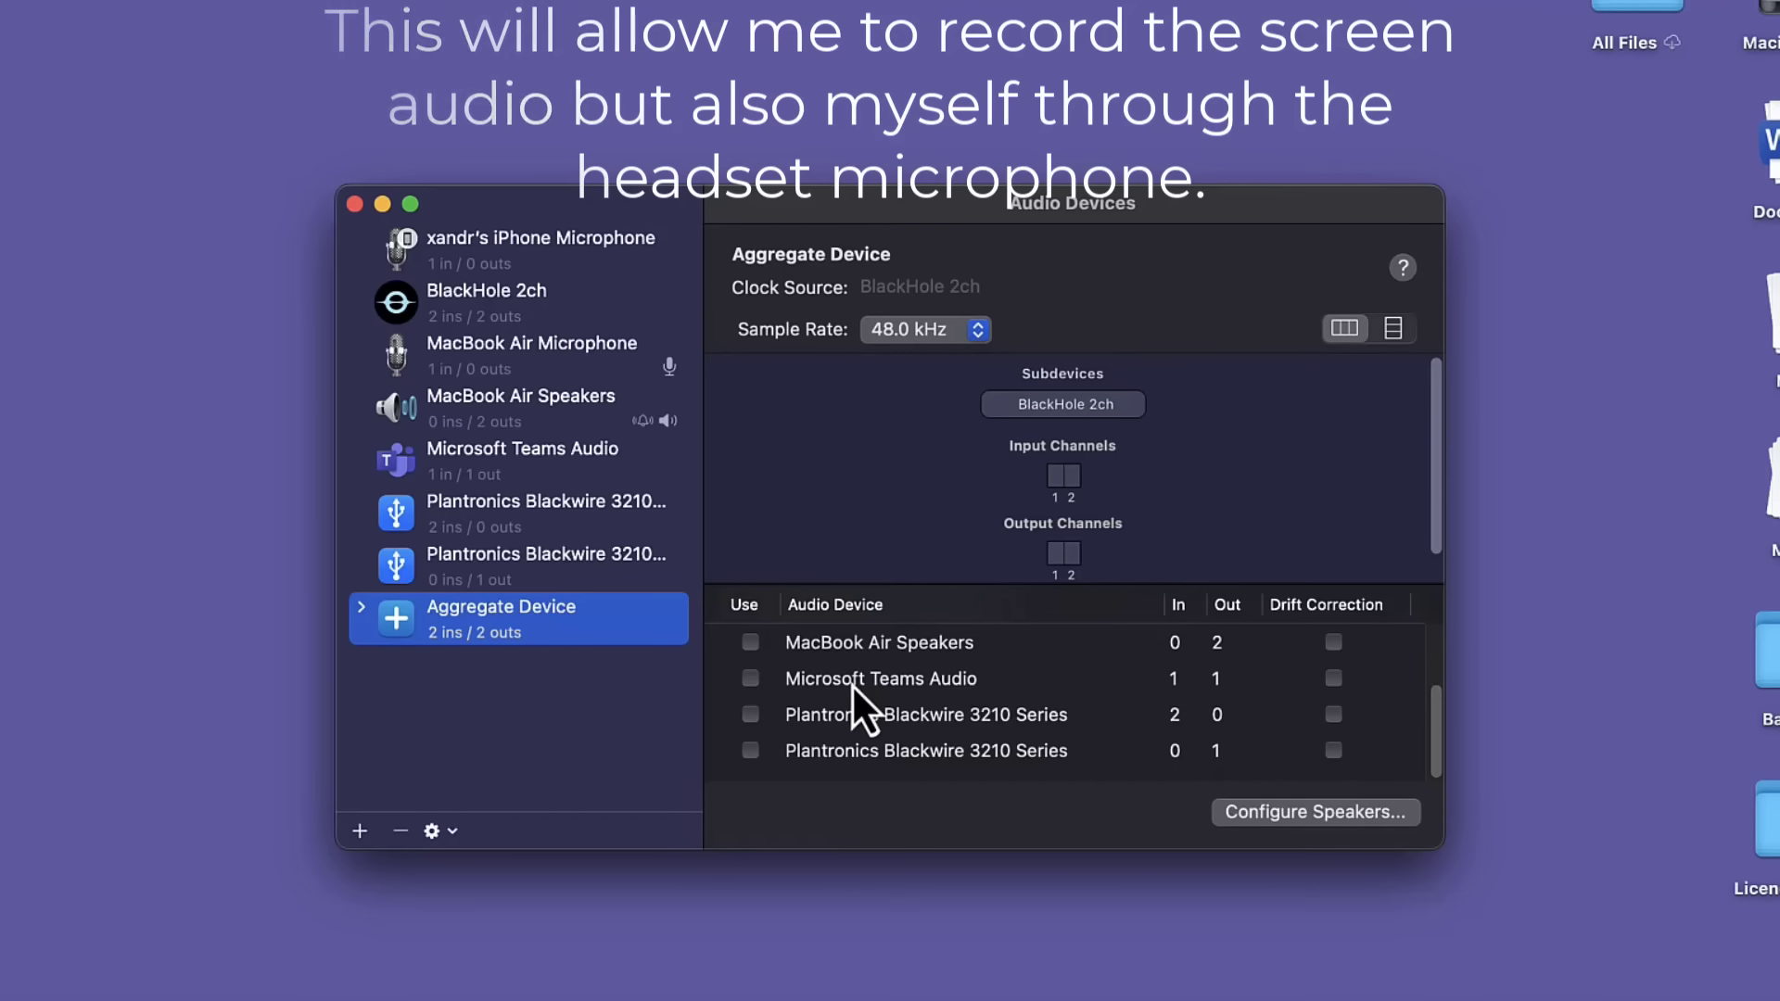
left_click(753, 718)
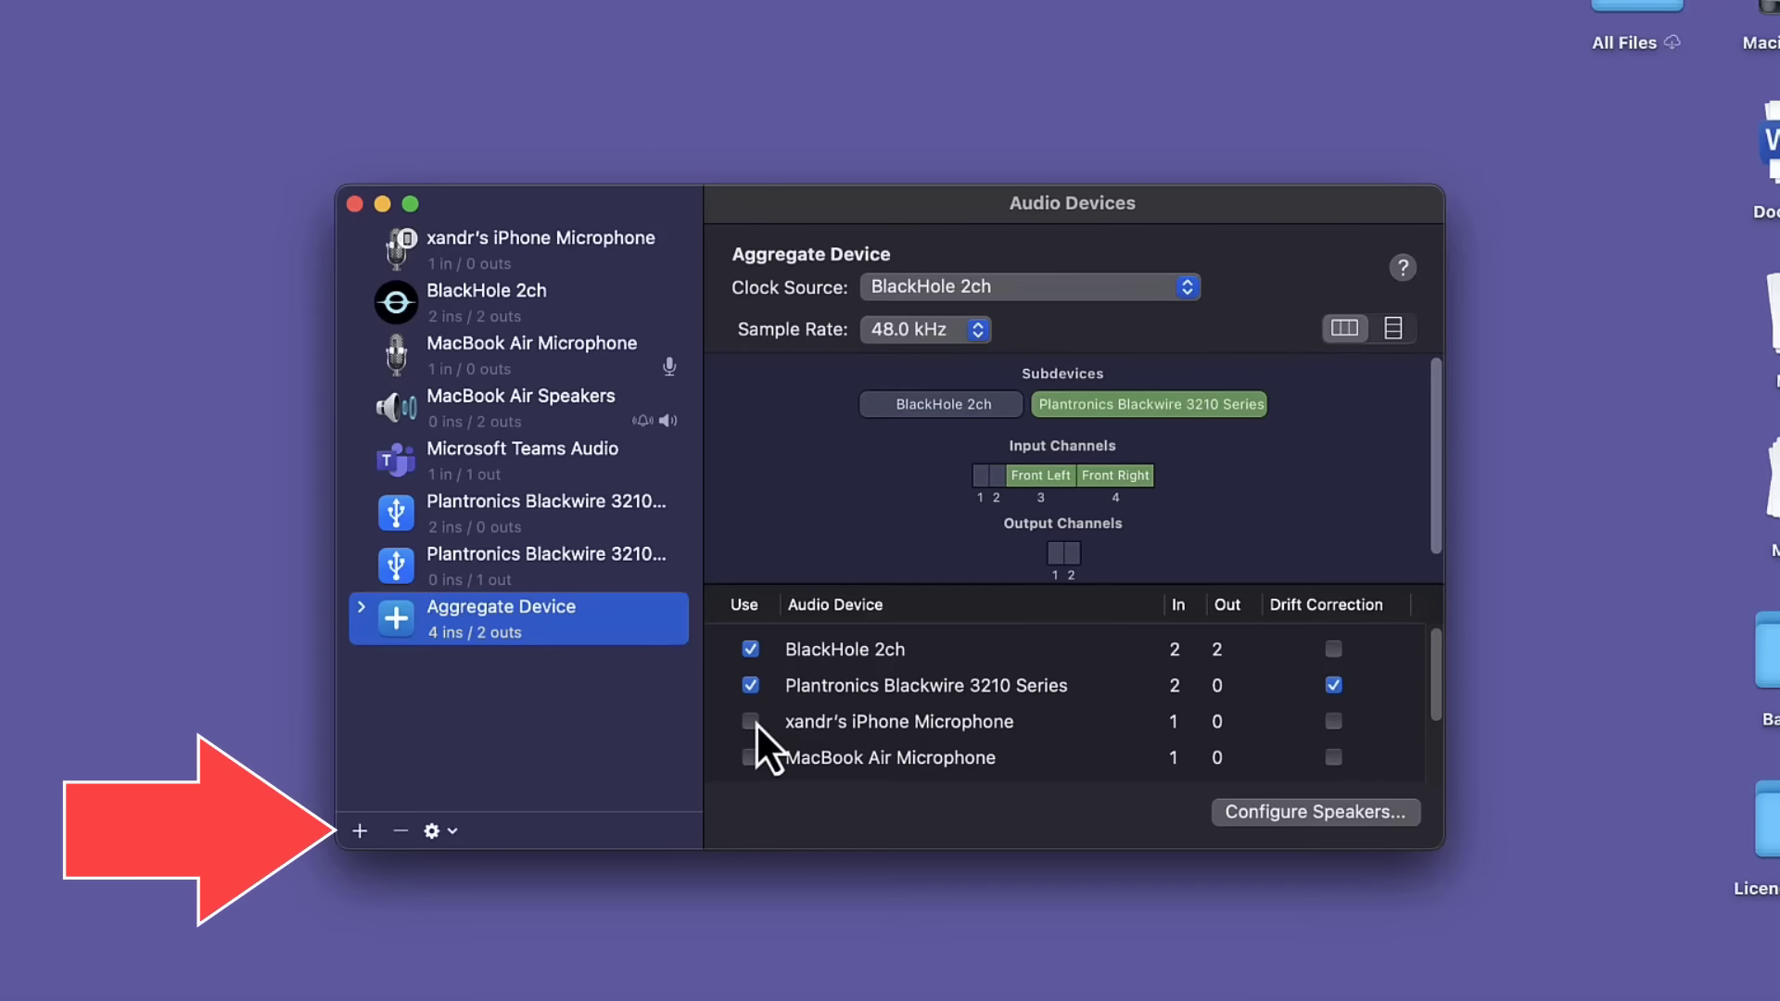
- Create a multi-output device and include BlackHole 2ch alongside the MacBook Air Speakers
left_click(360, 832)
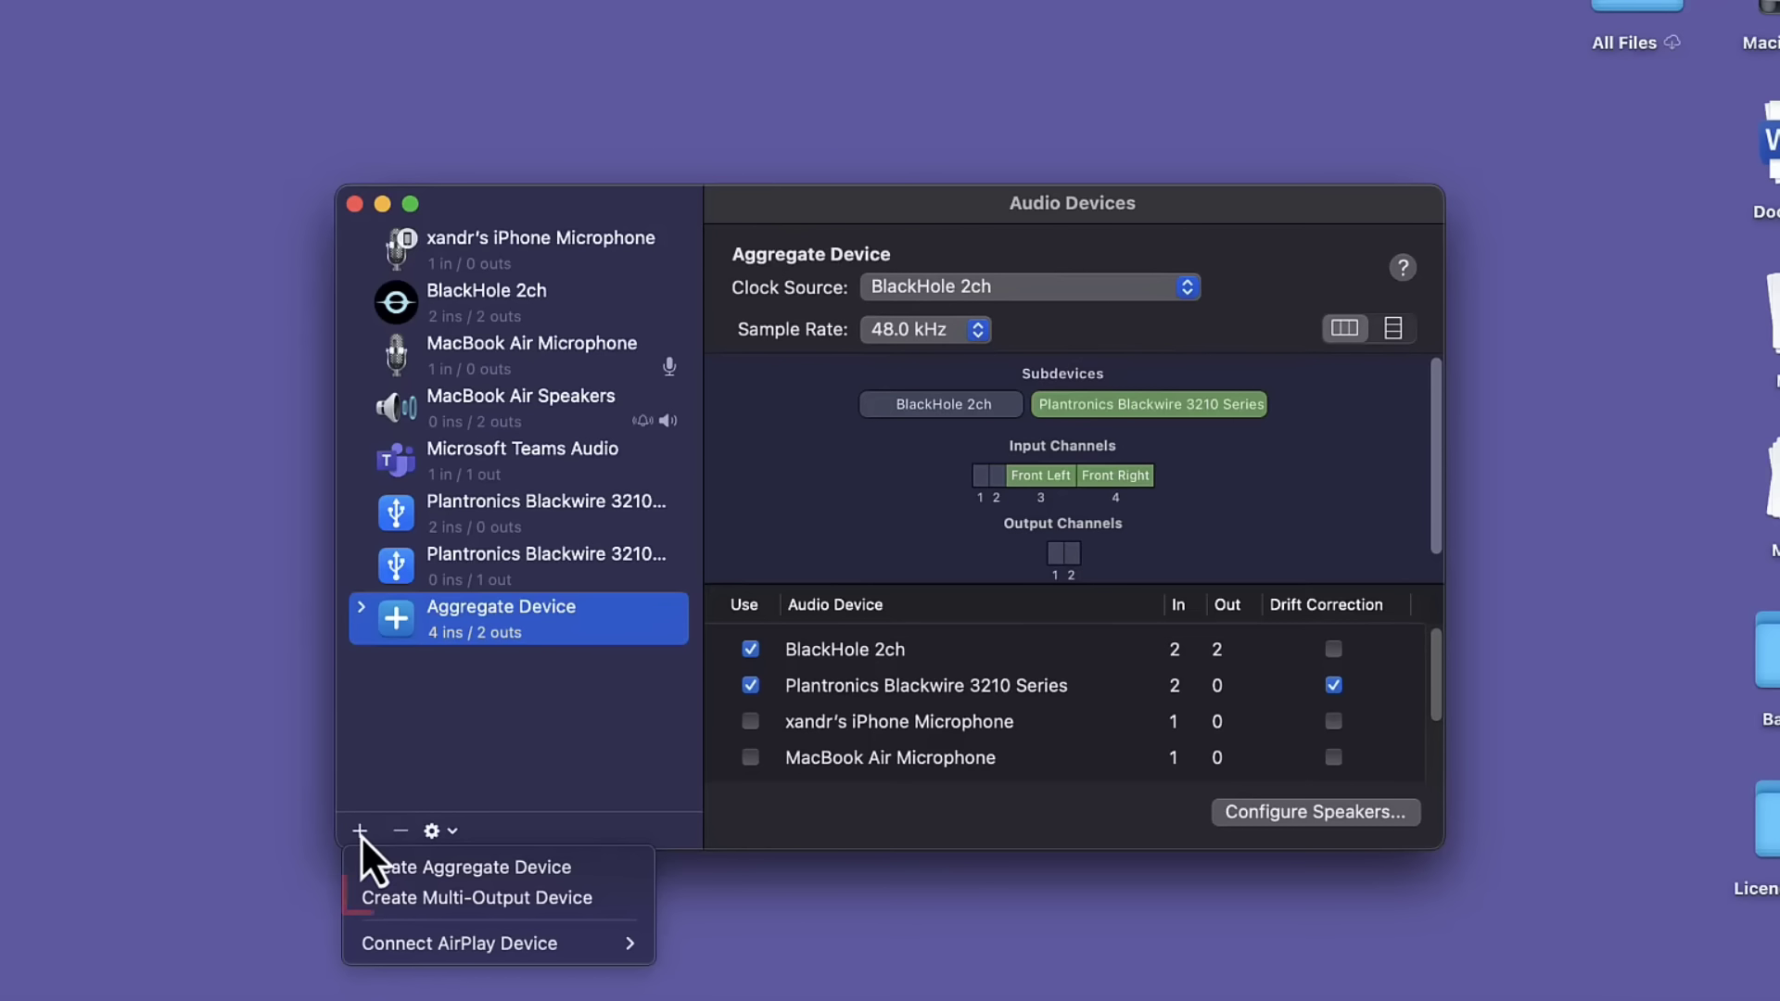
left_click(393, 896)
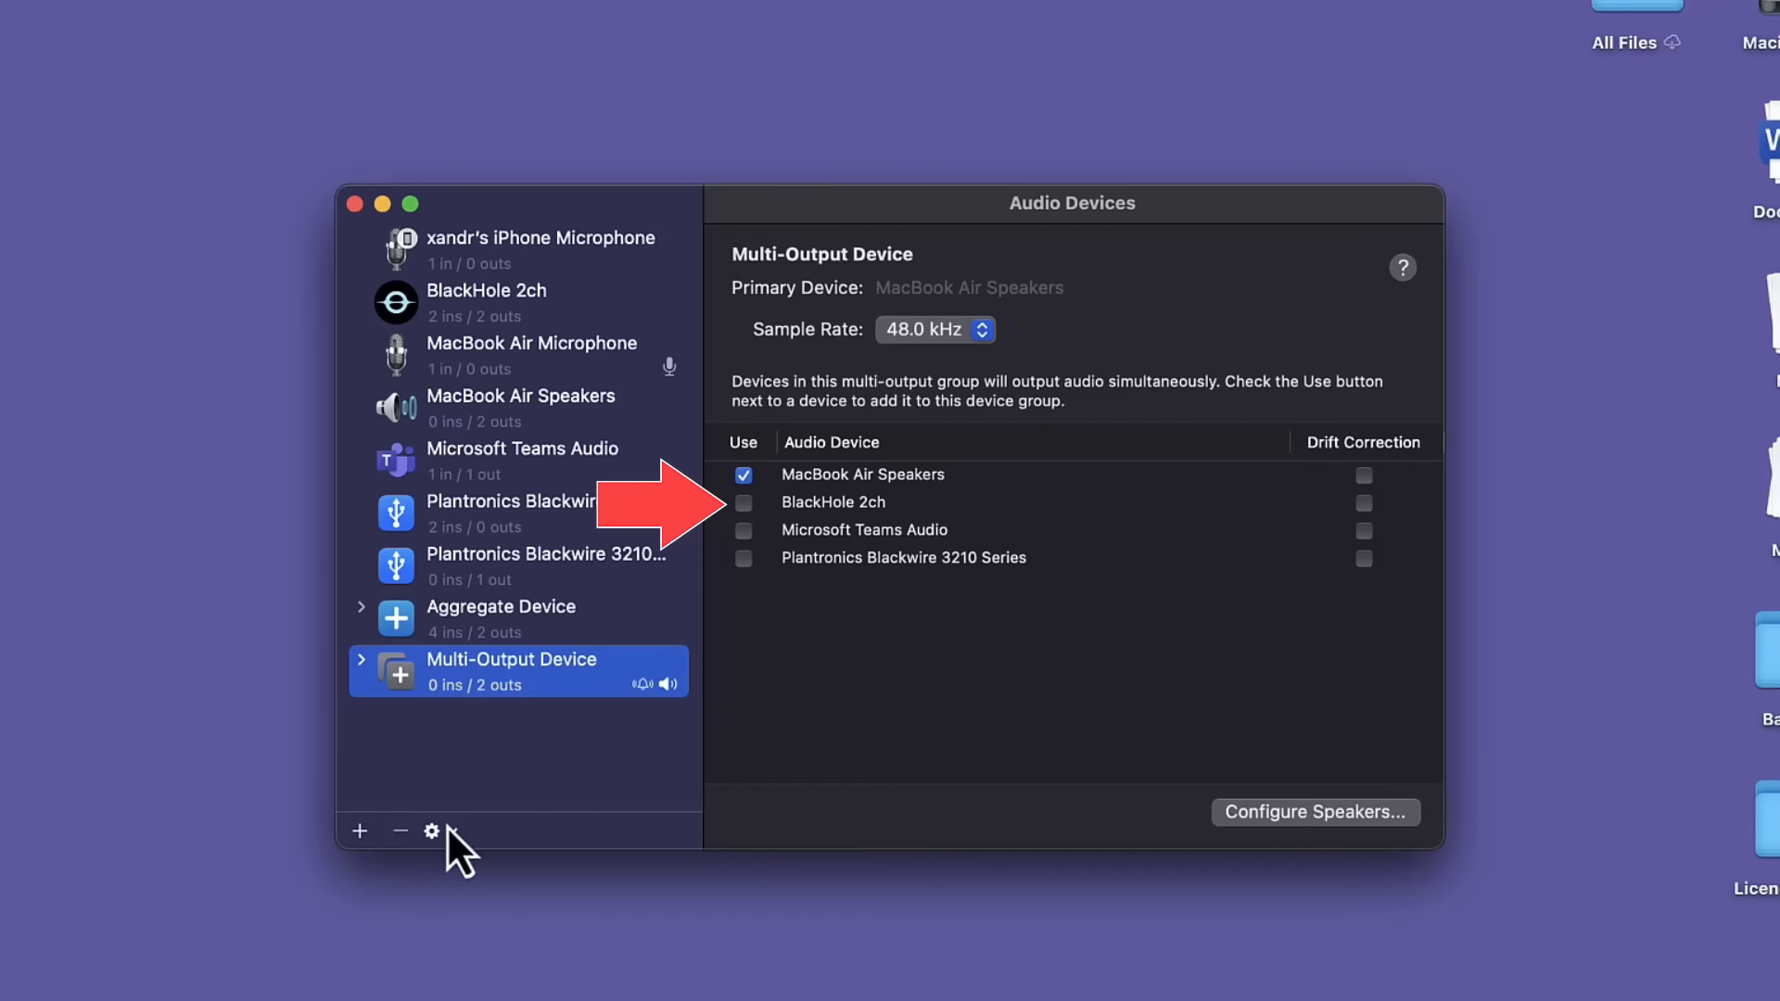
left_click(744, 508)
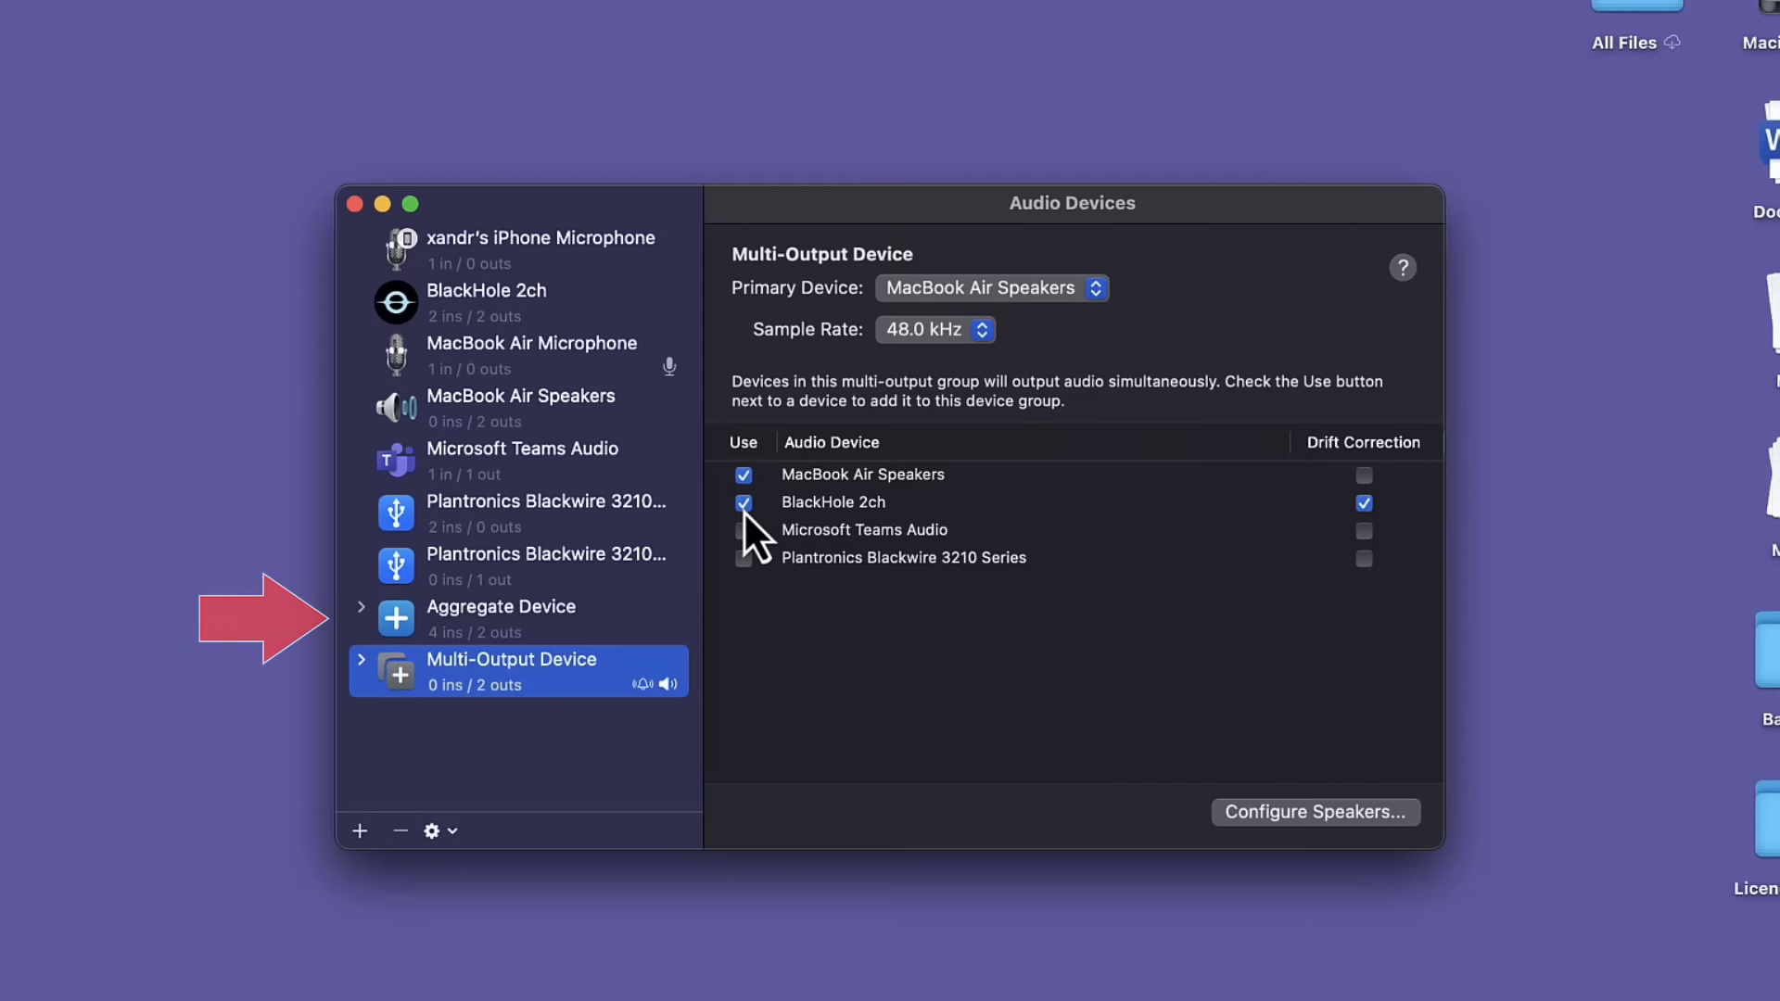
- Rename the aggregate device as "Quick Time Input"
left_click(469, 615)
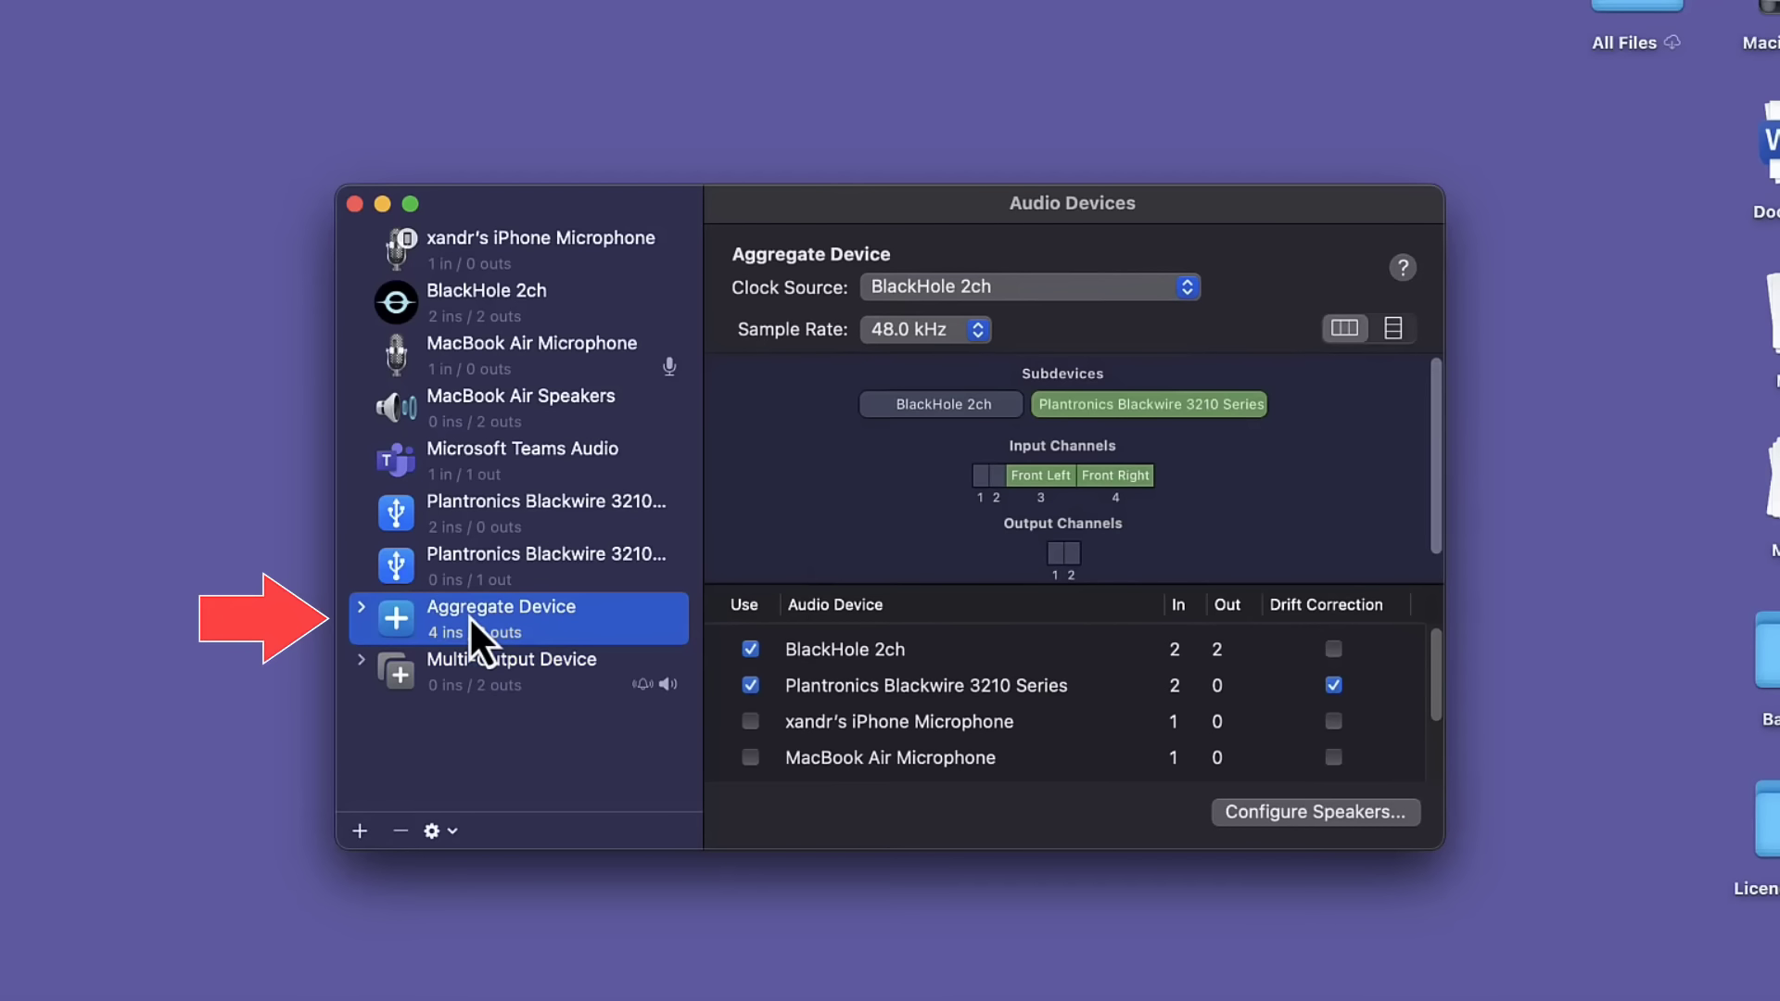
double_click(586, 614)
type("Quick Time Input")
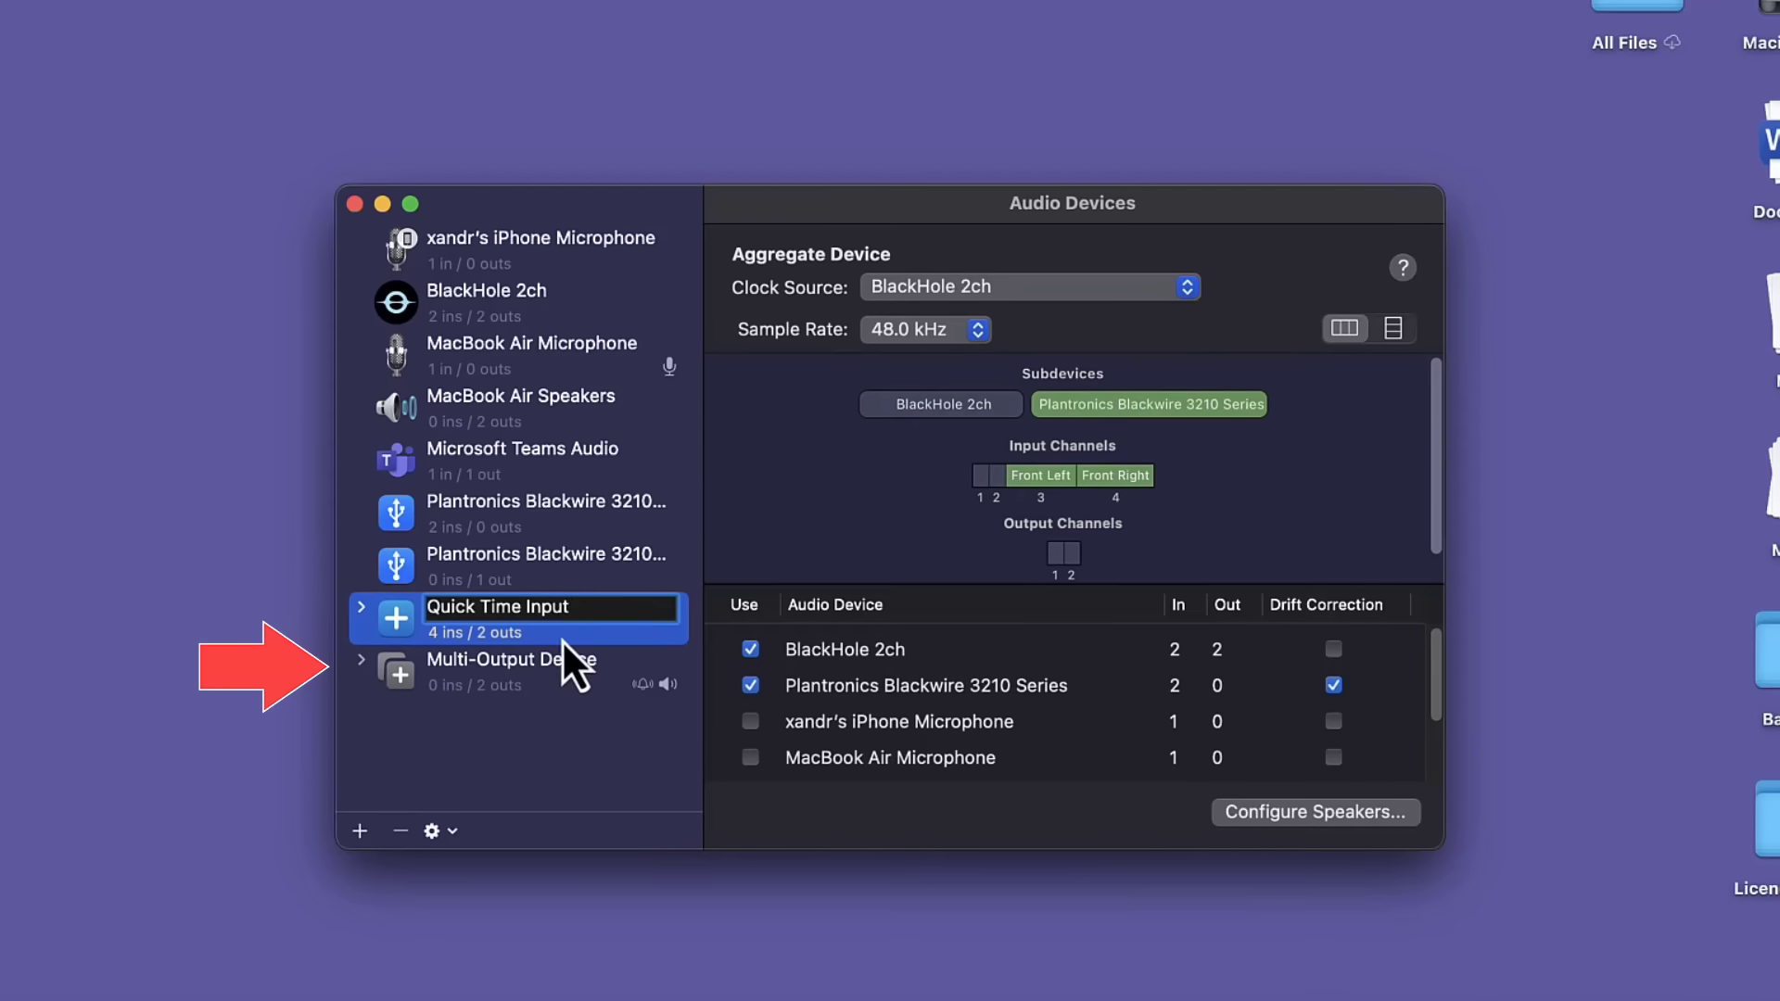
- Rename the multi-output device as "Screen Recording audio"
left_click(536, 660)
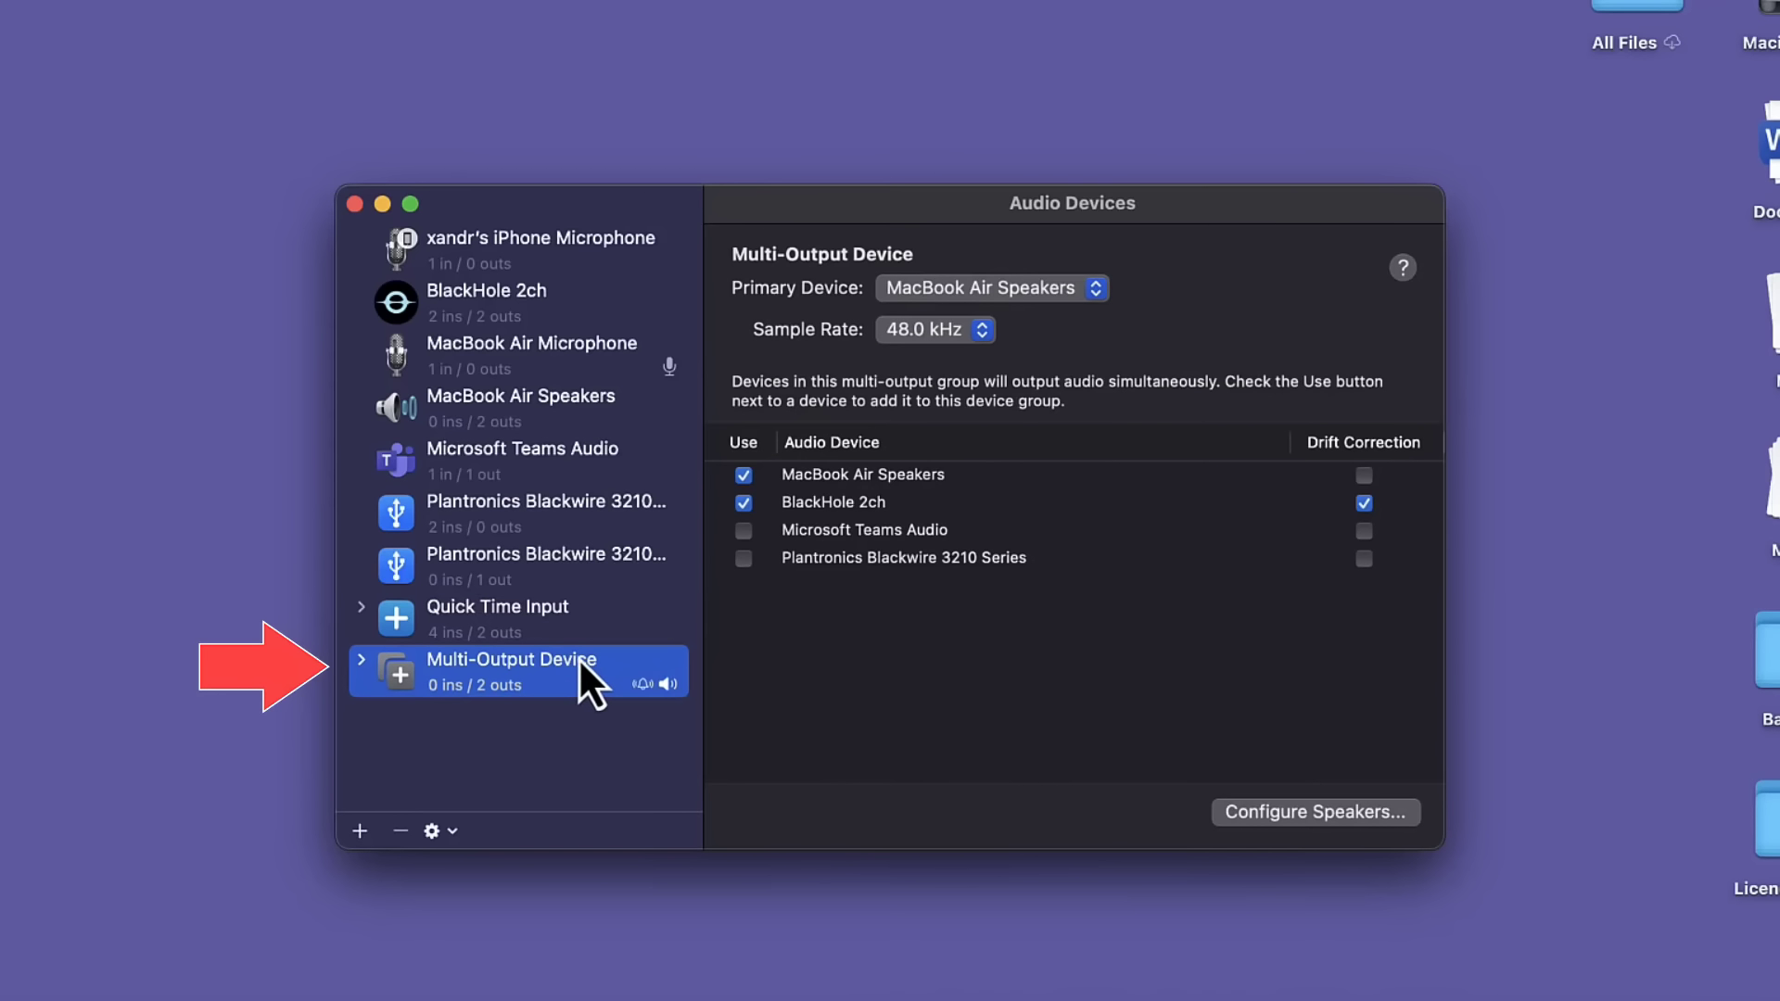
double_click(579, 658)
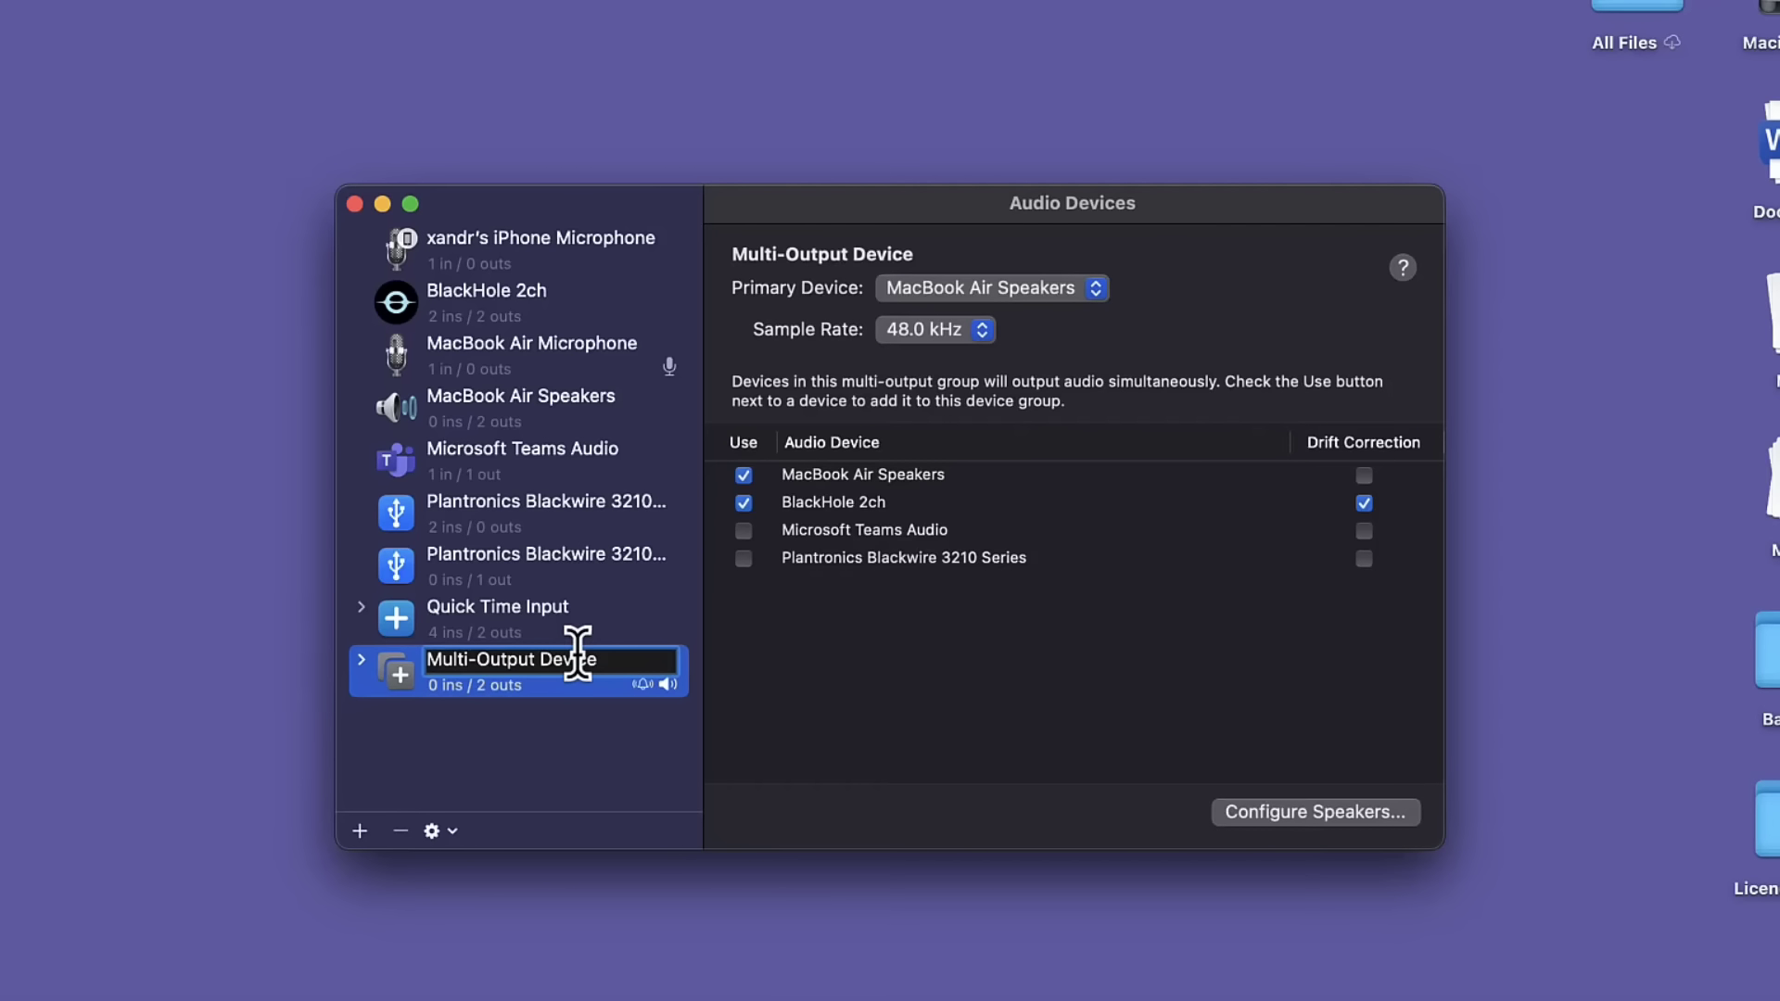
type("Screen Recording audio")
key("Return")
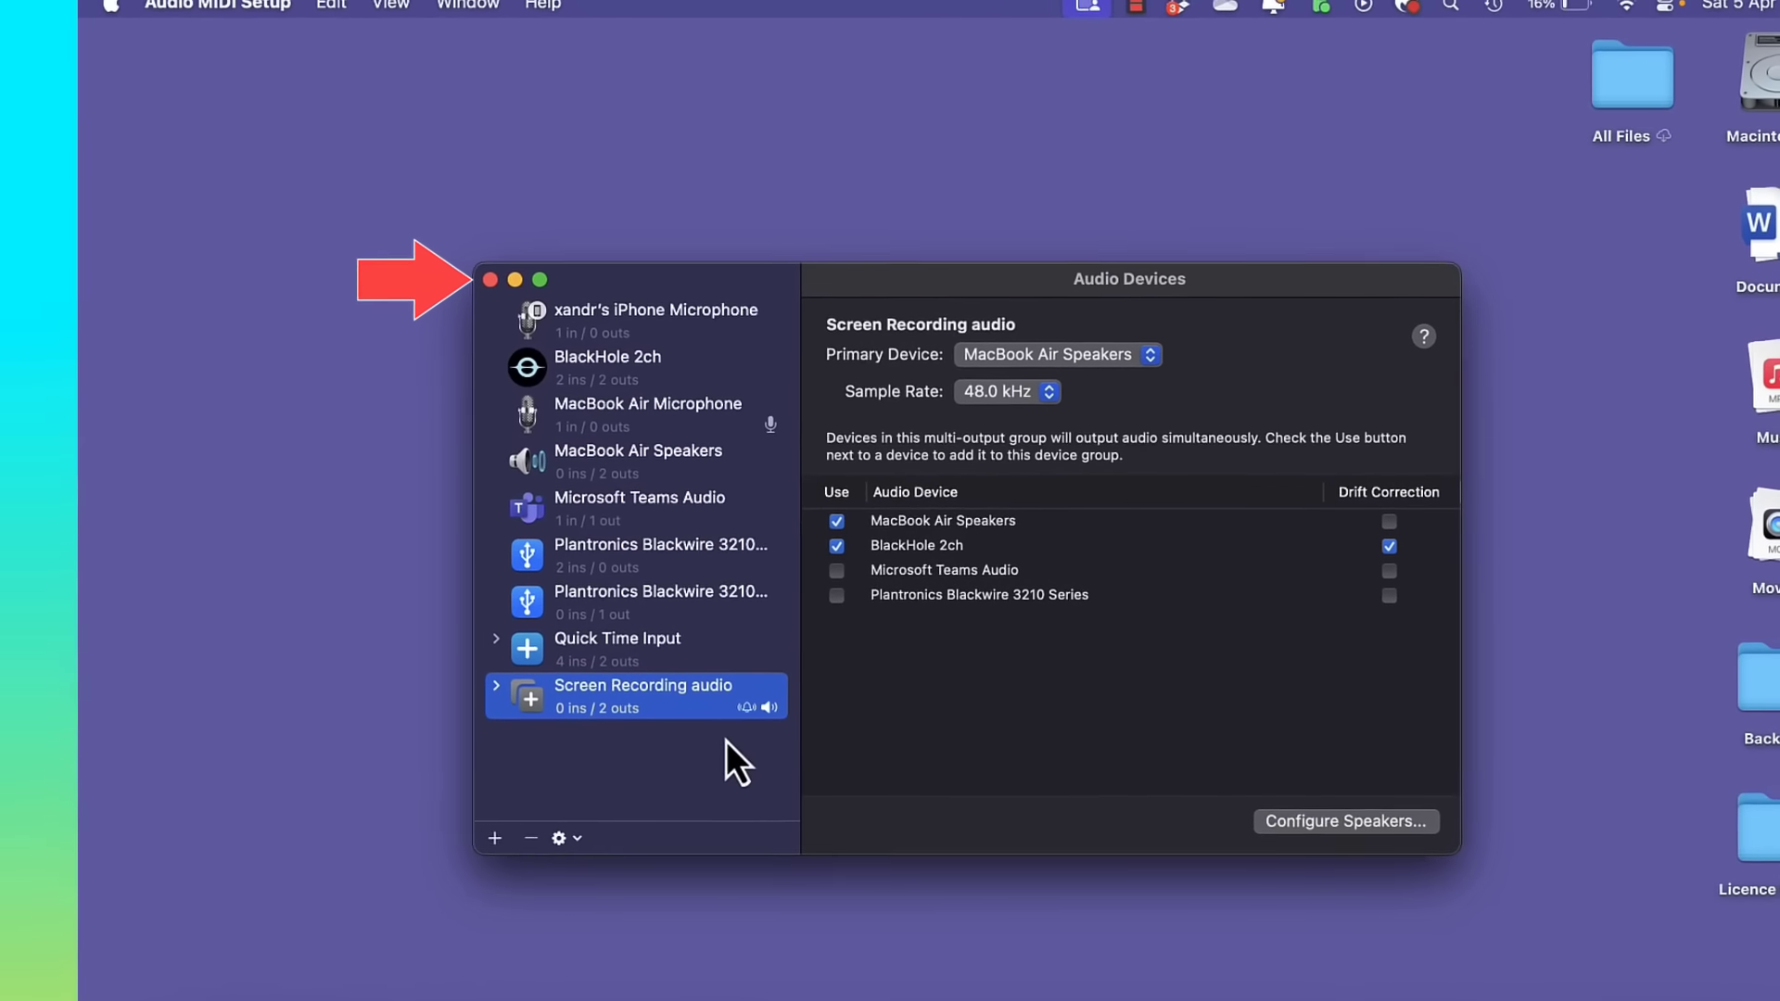
- Close the audio device setup and select Screen Recording audio as the sound output in System Settings
left_click(512, 289)
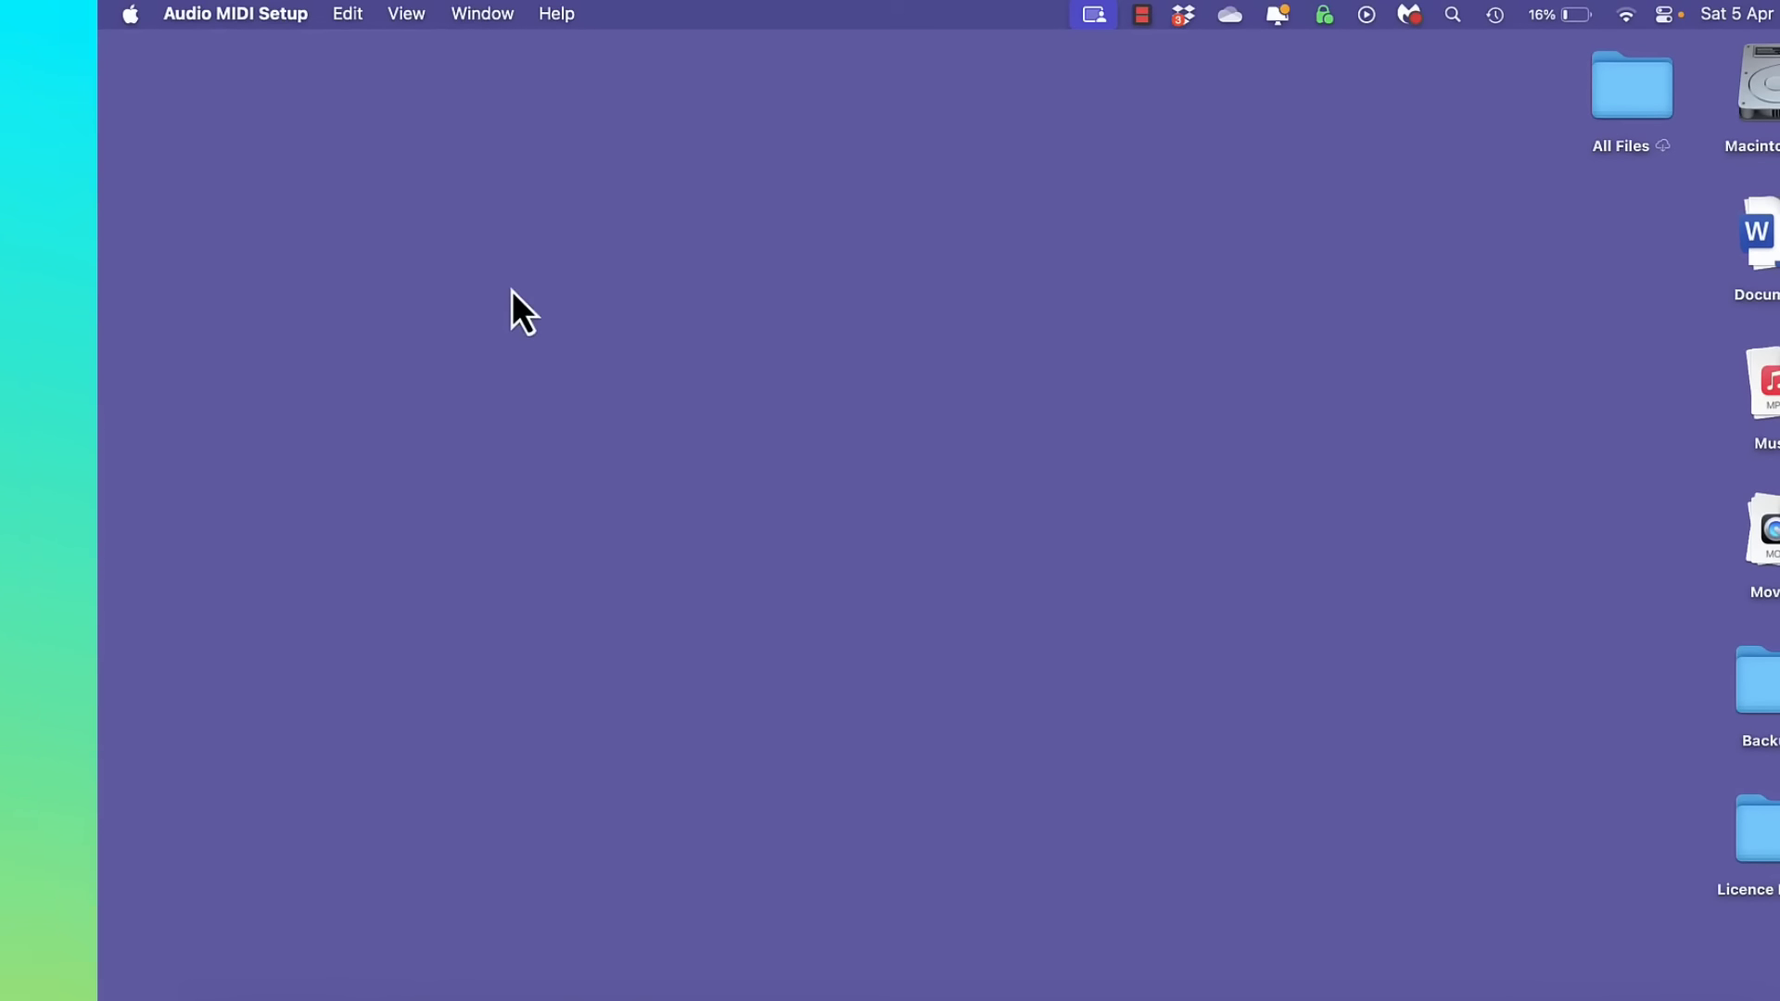
left_click(136, 24)
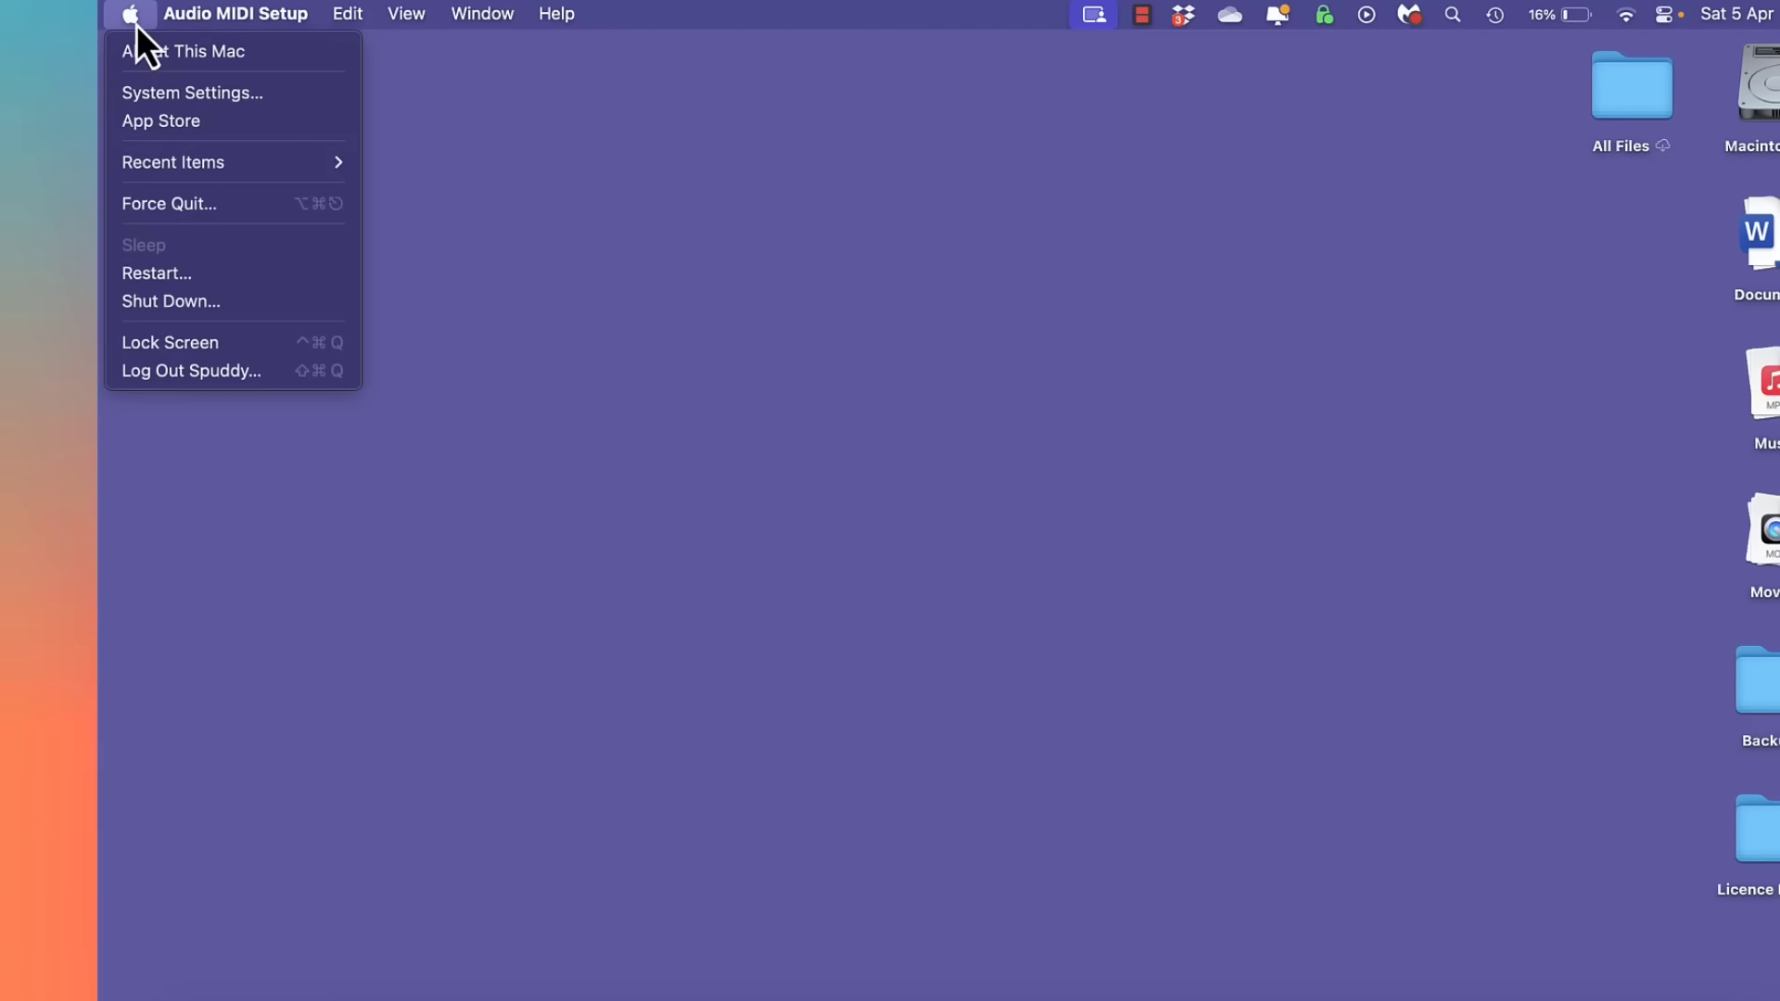
left_click(153, 91)
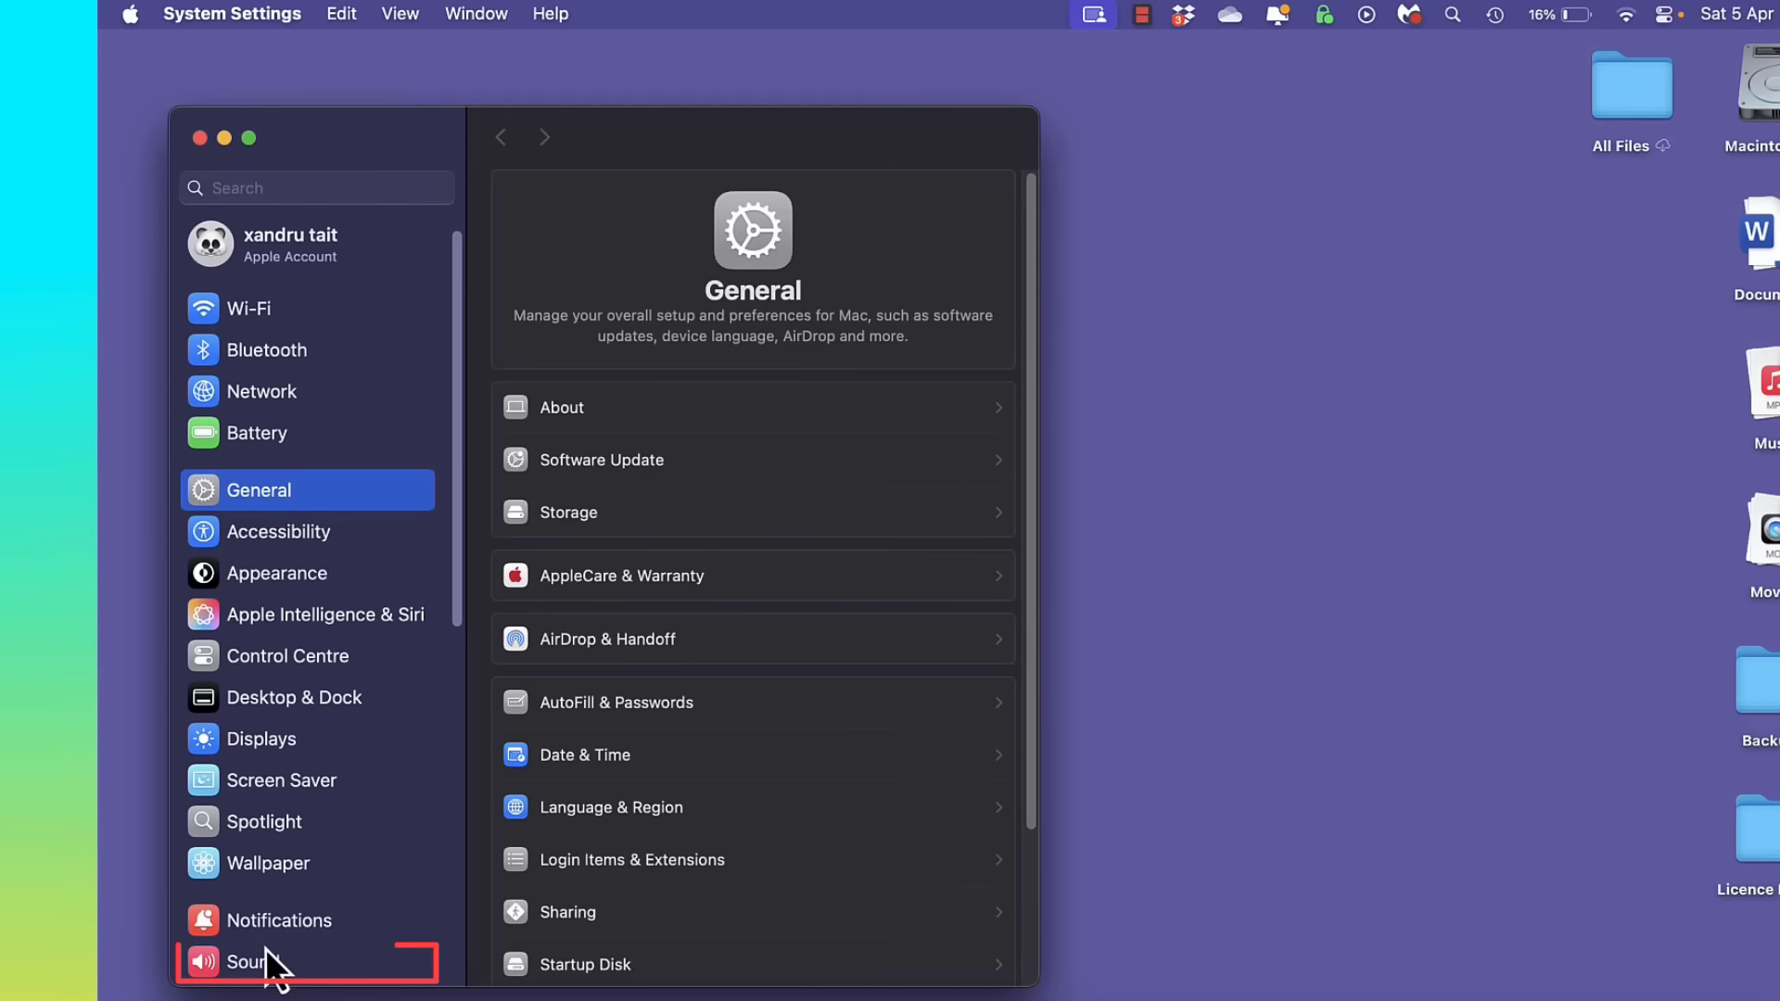
left_click(266, 962)
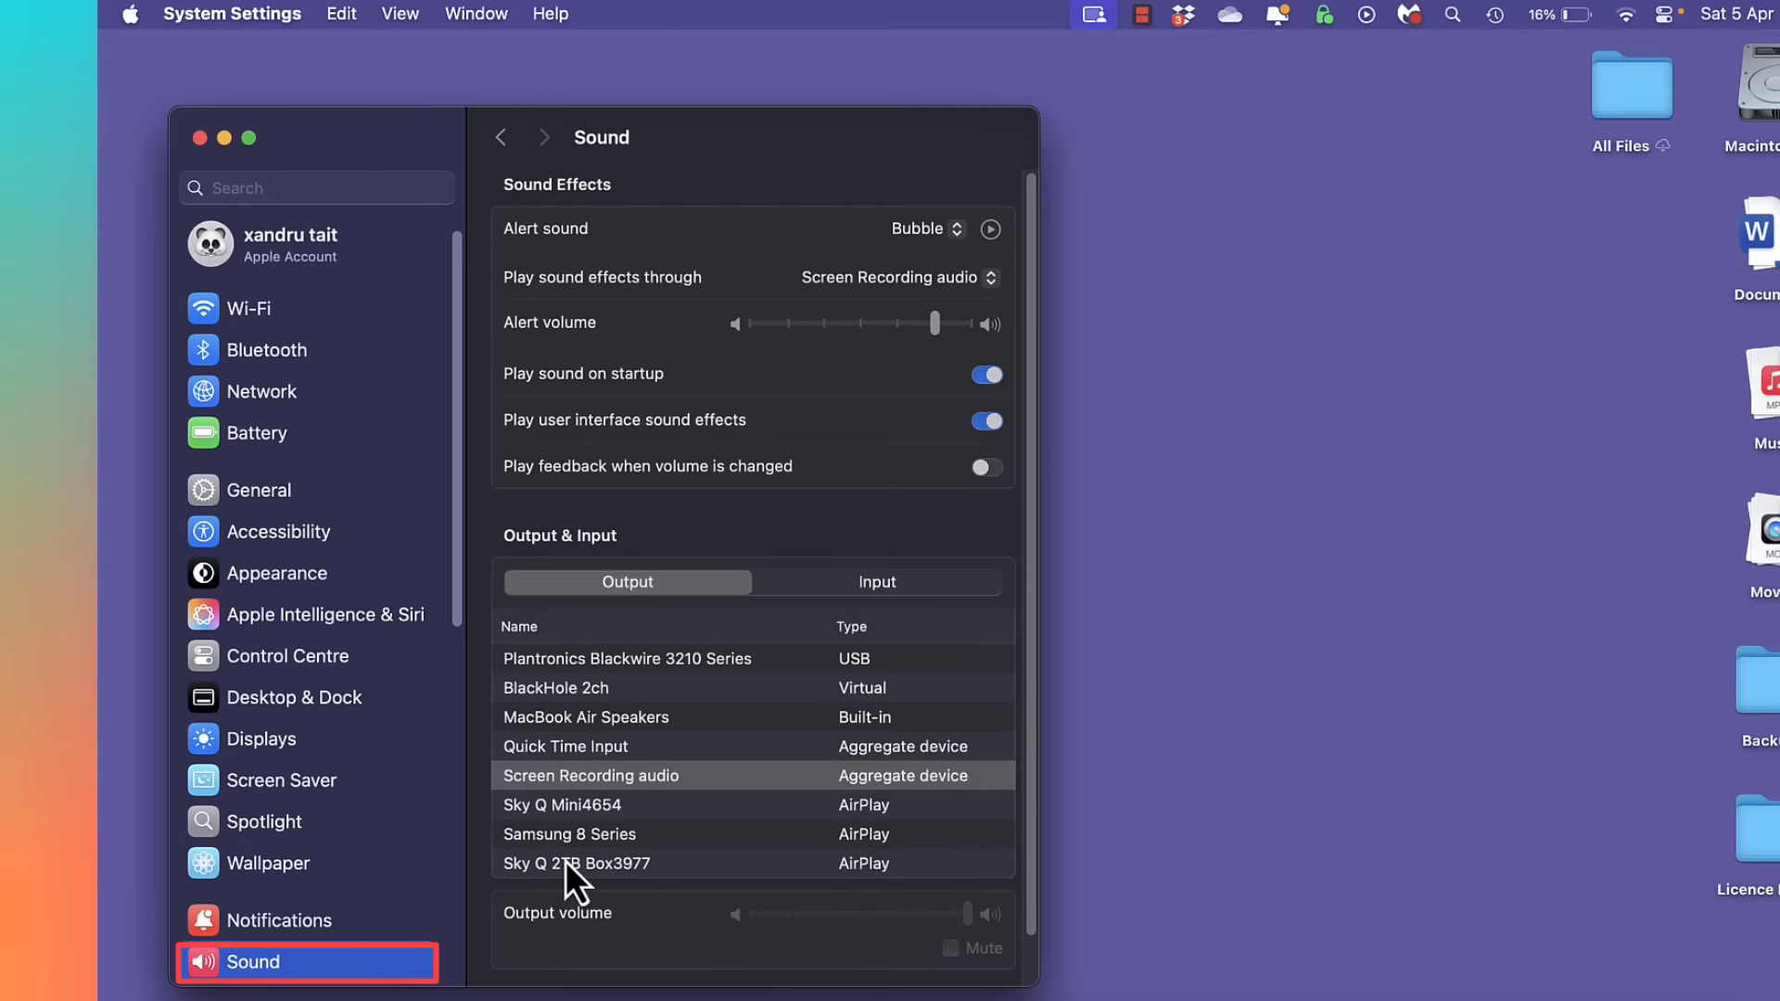
left_click(641, 784)
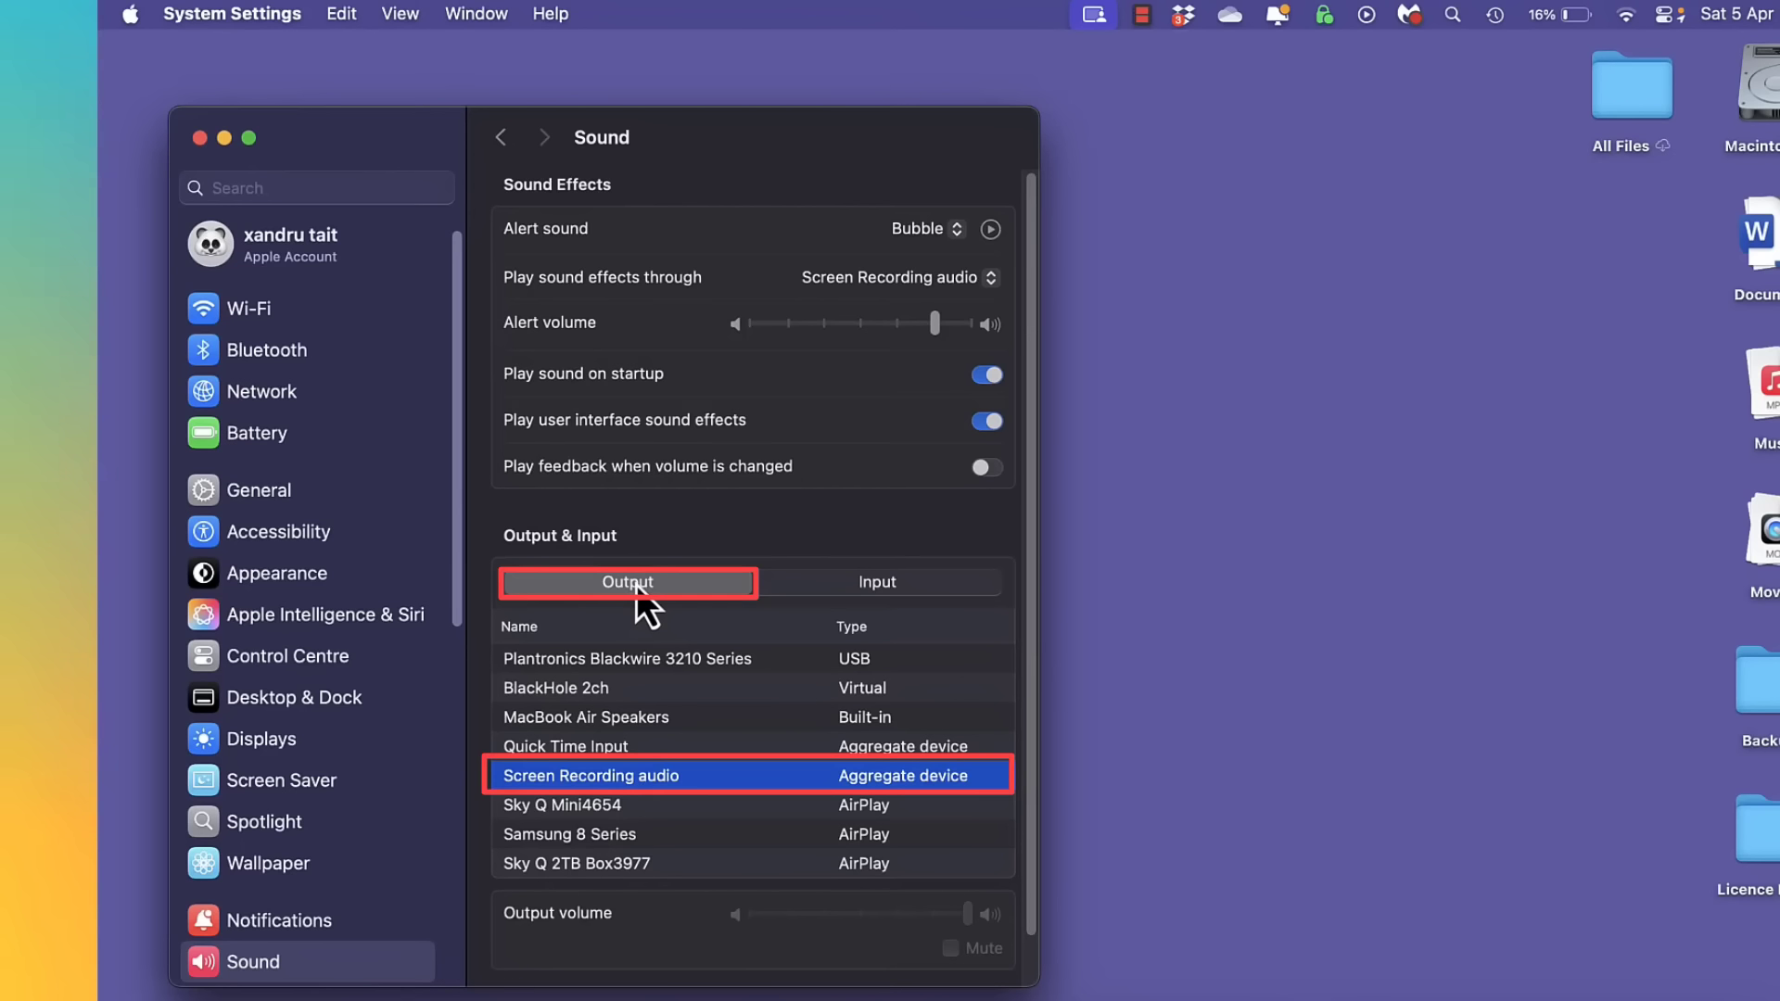
left_click(838, 585)
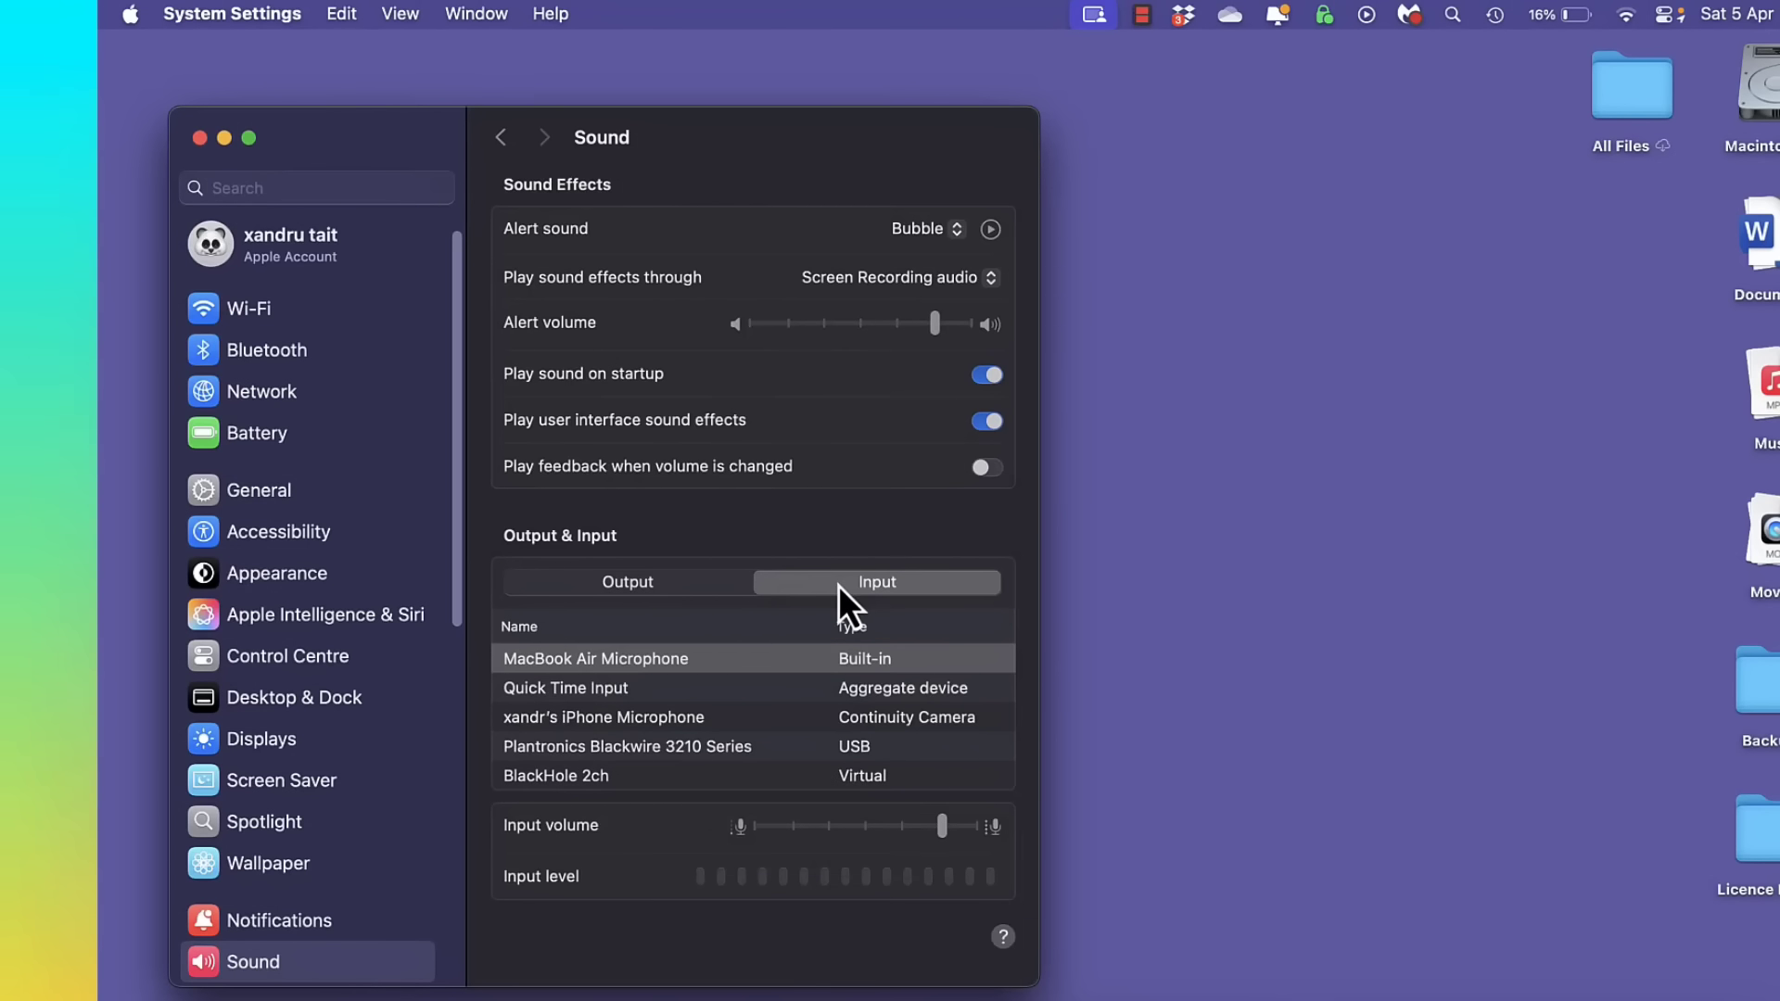
left_click(662, 588)
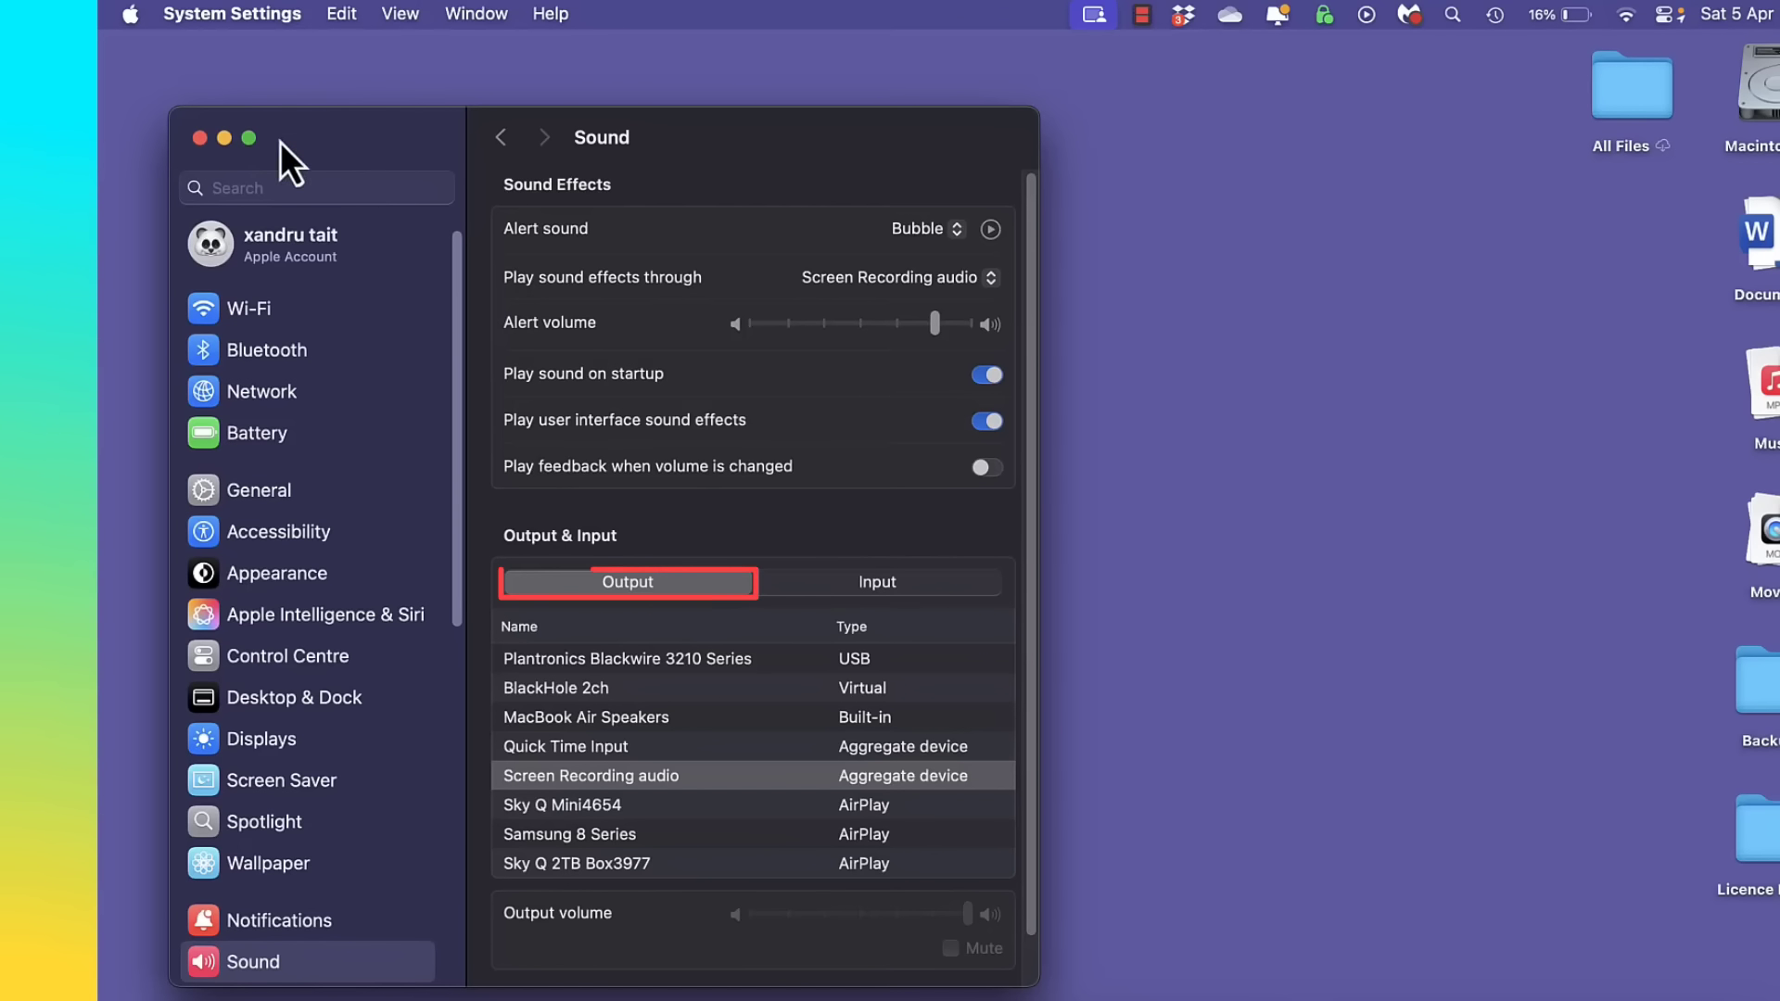
left_click(199, 138)
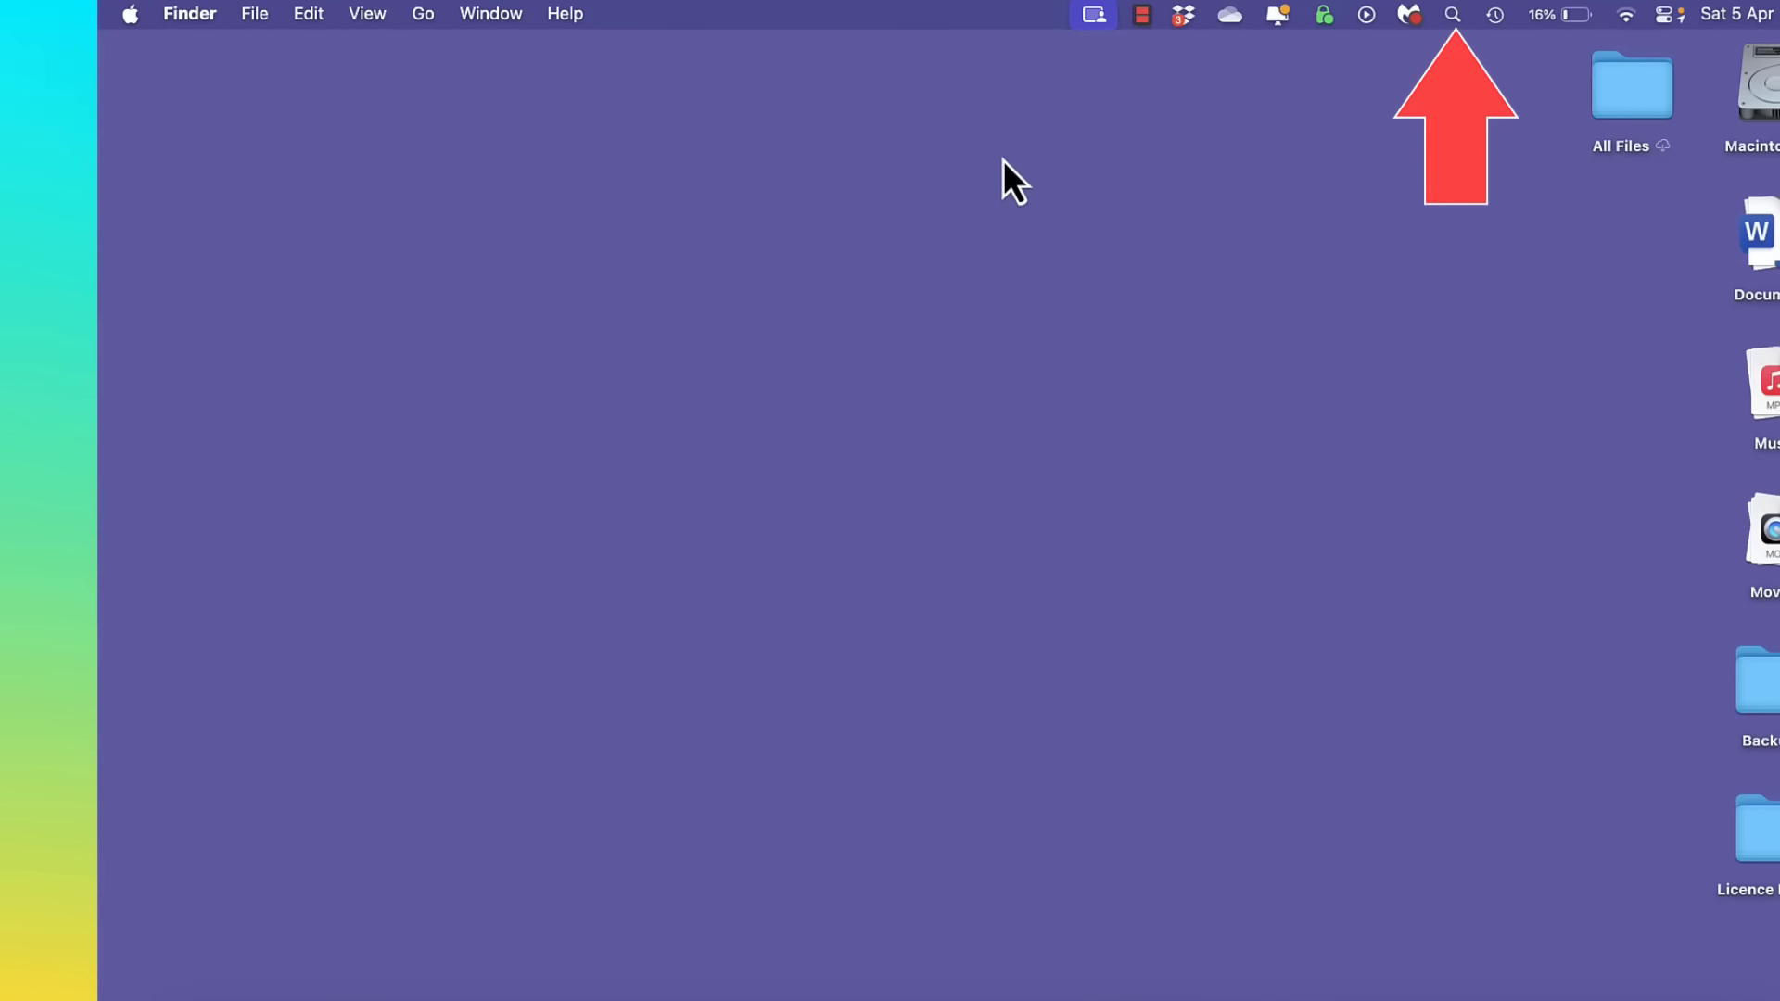
- Switch to QuickTime Player, set up a new screen recording and open its recording options
left_click(1453, 15)
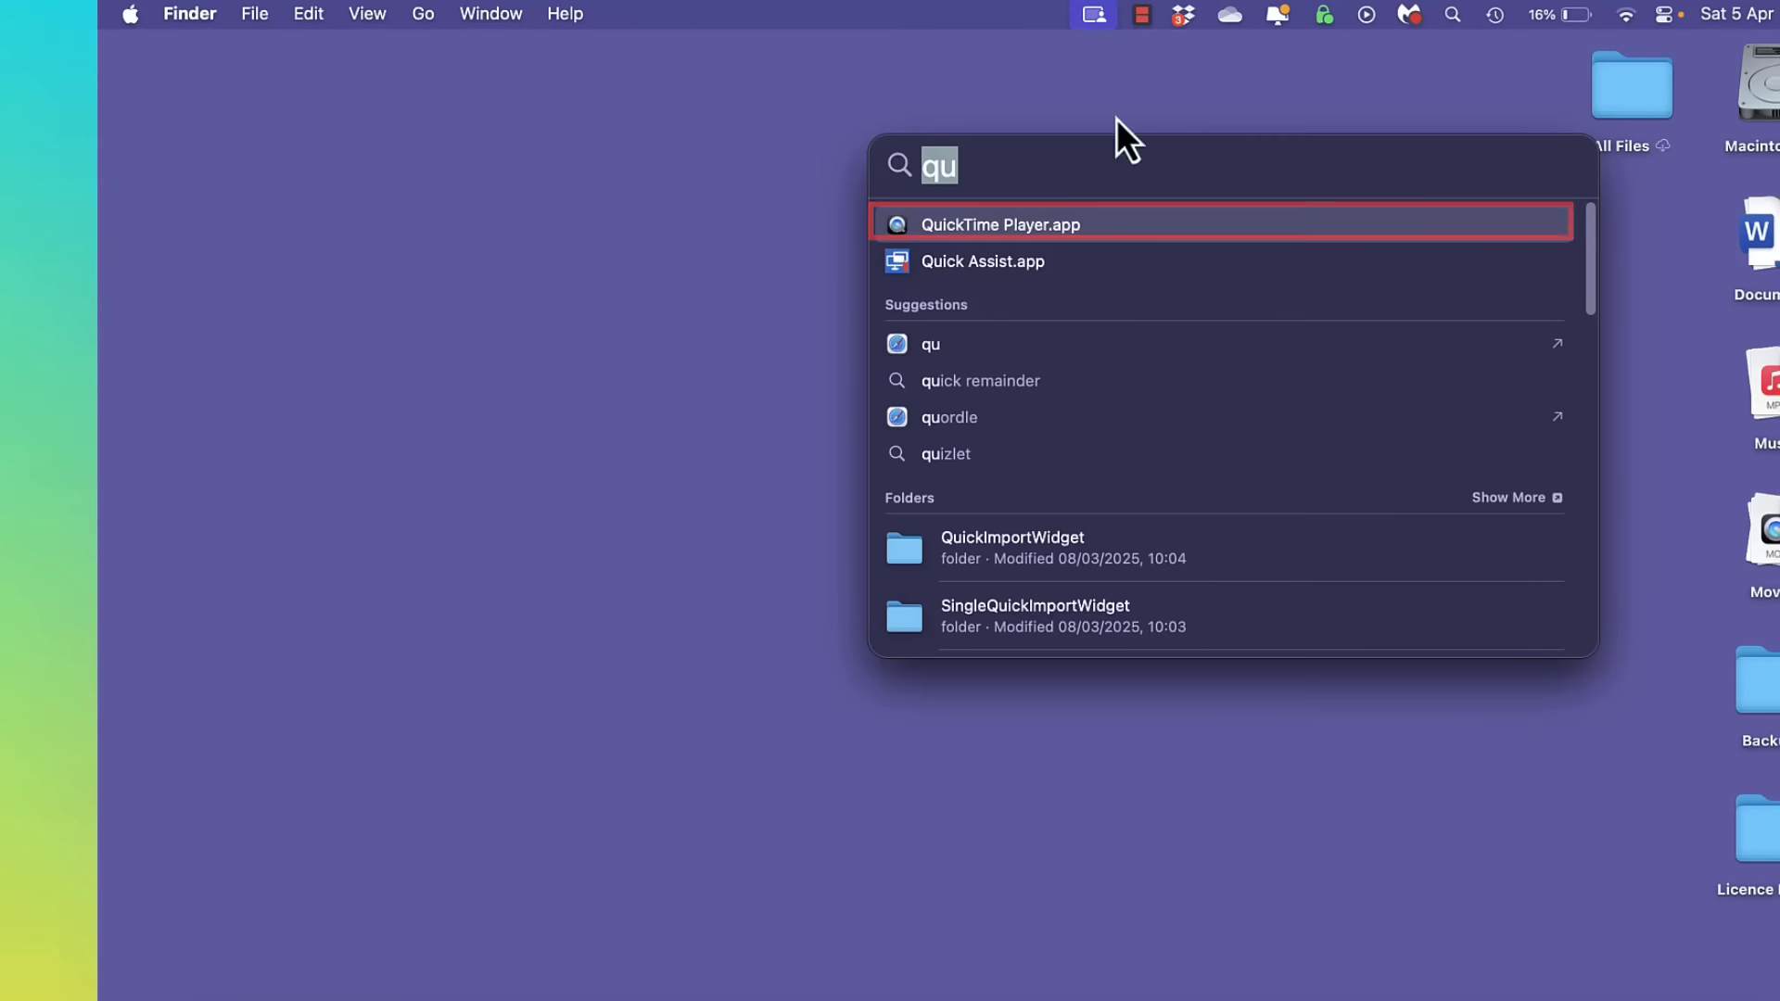
left_click(1021, 239)
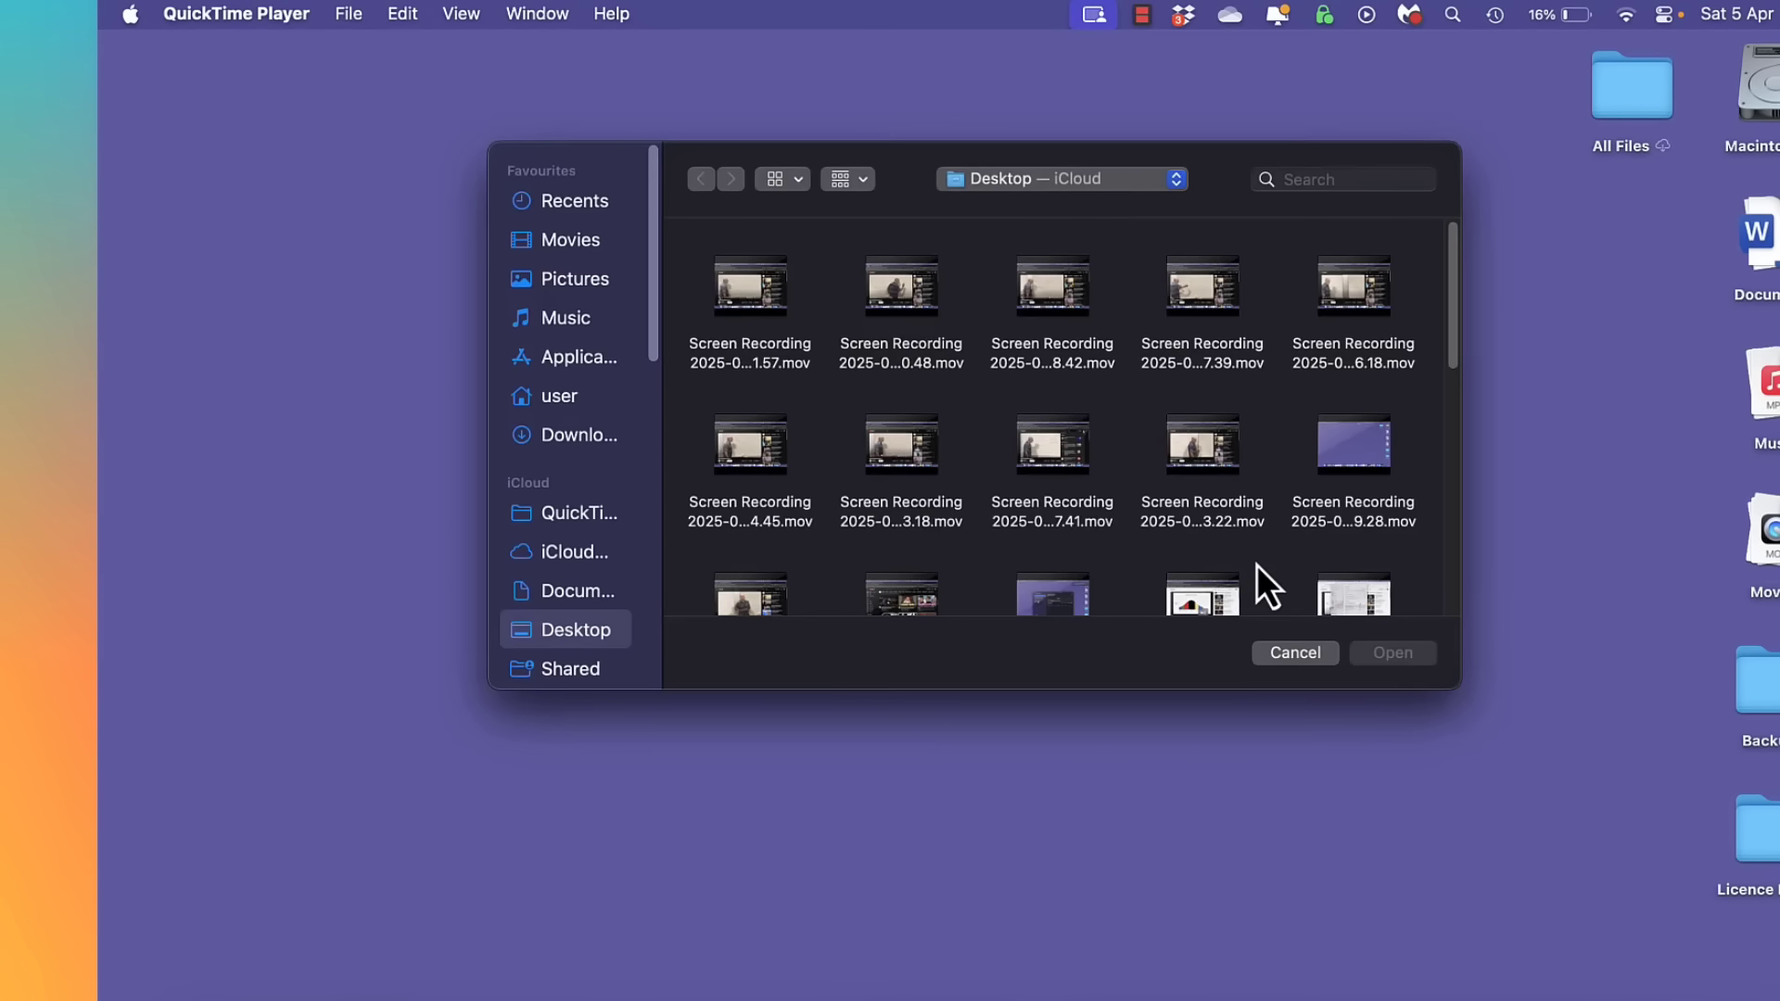
left_click(1298, 654)
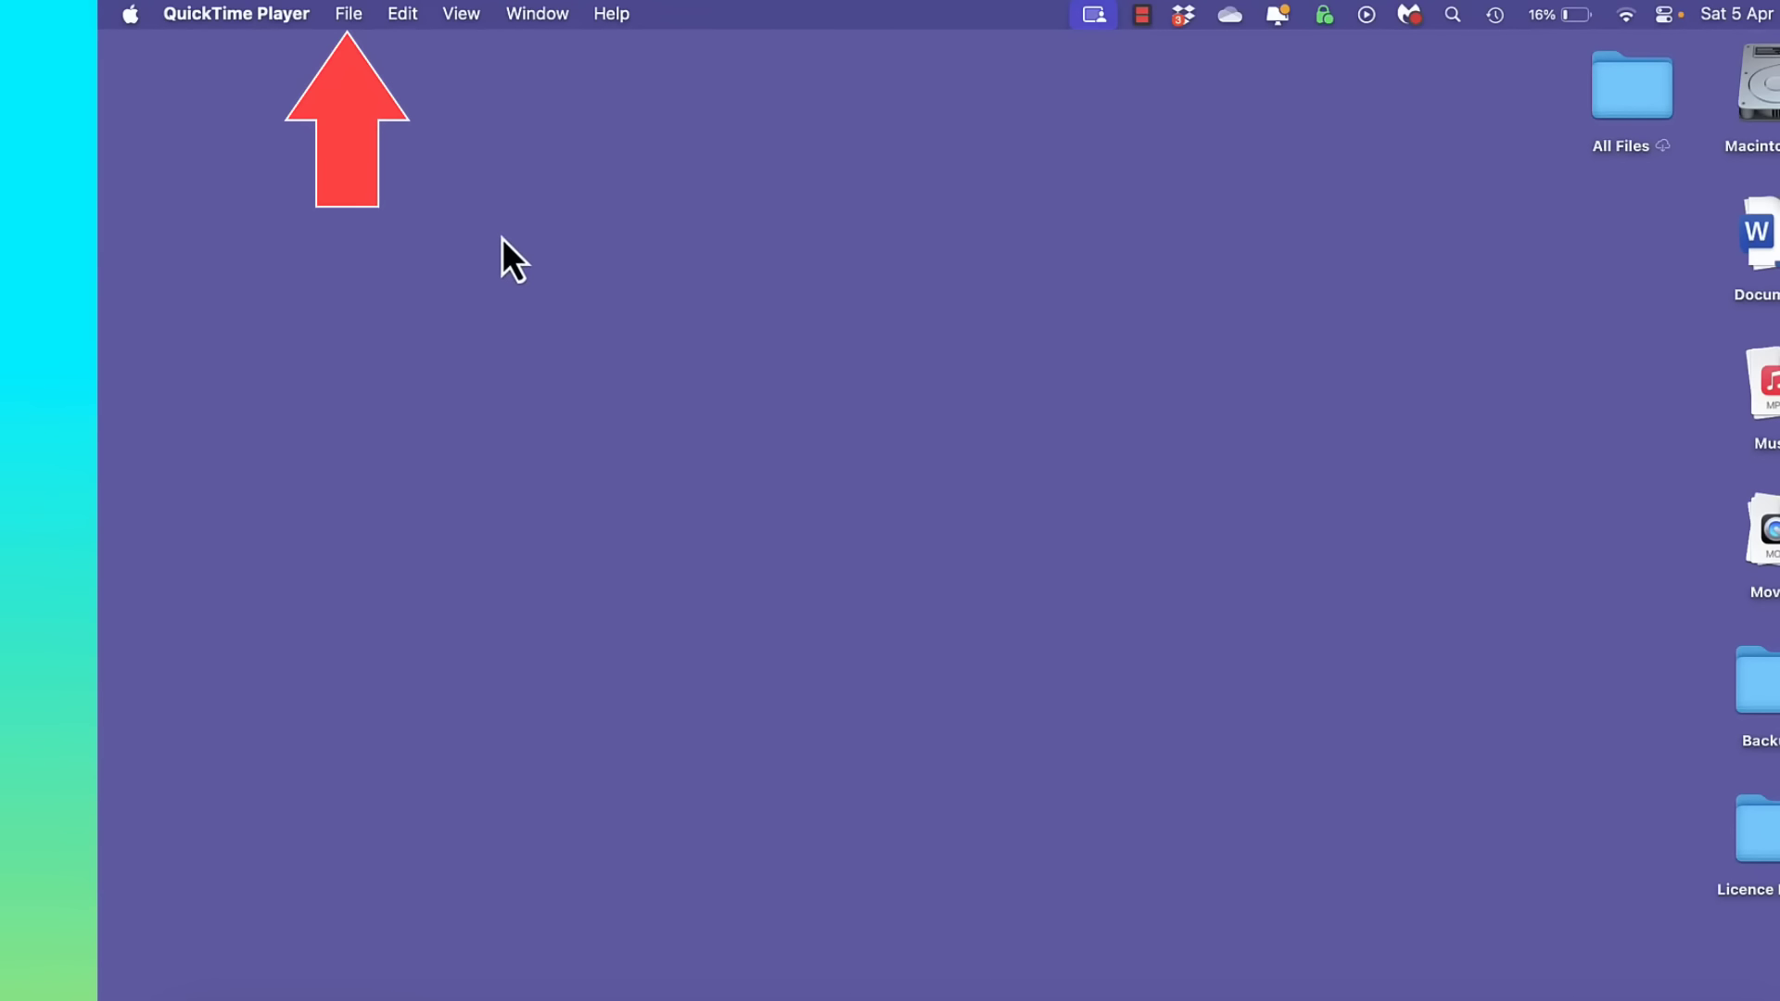
left_click(343, 14)
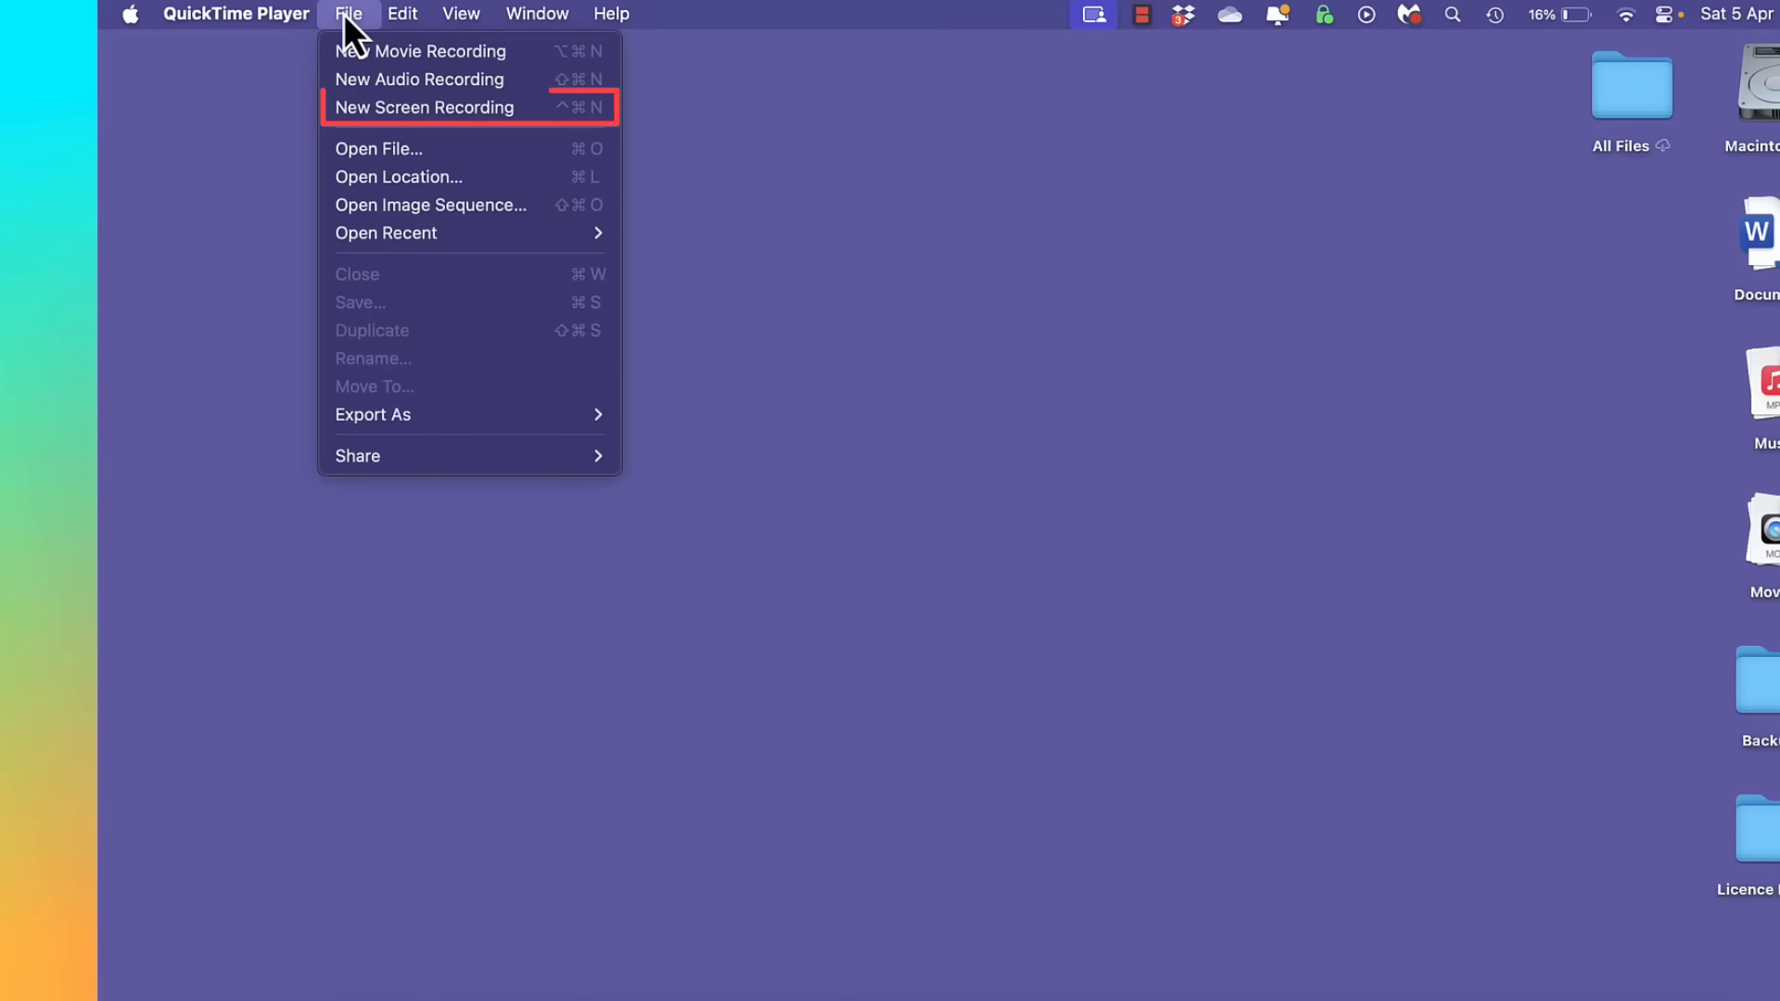
left_click(379, 106)
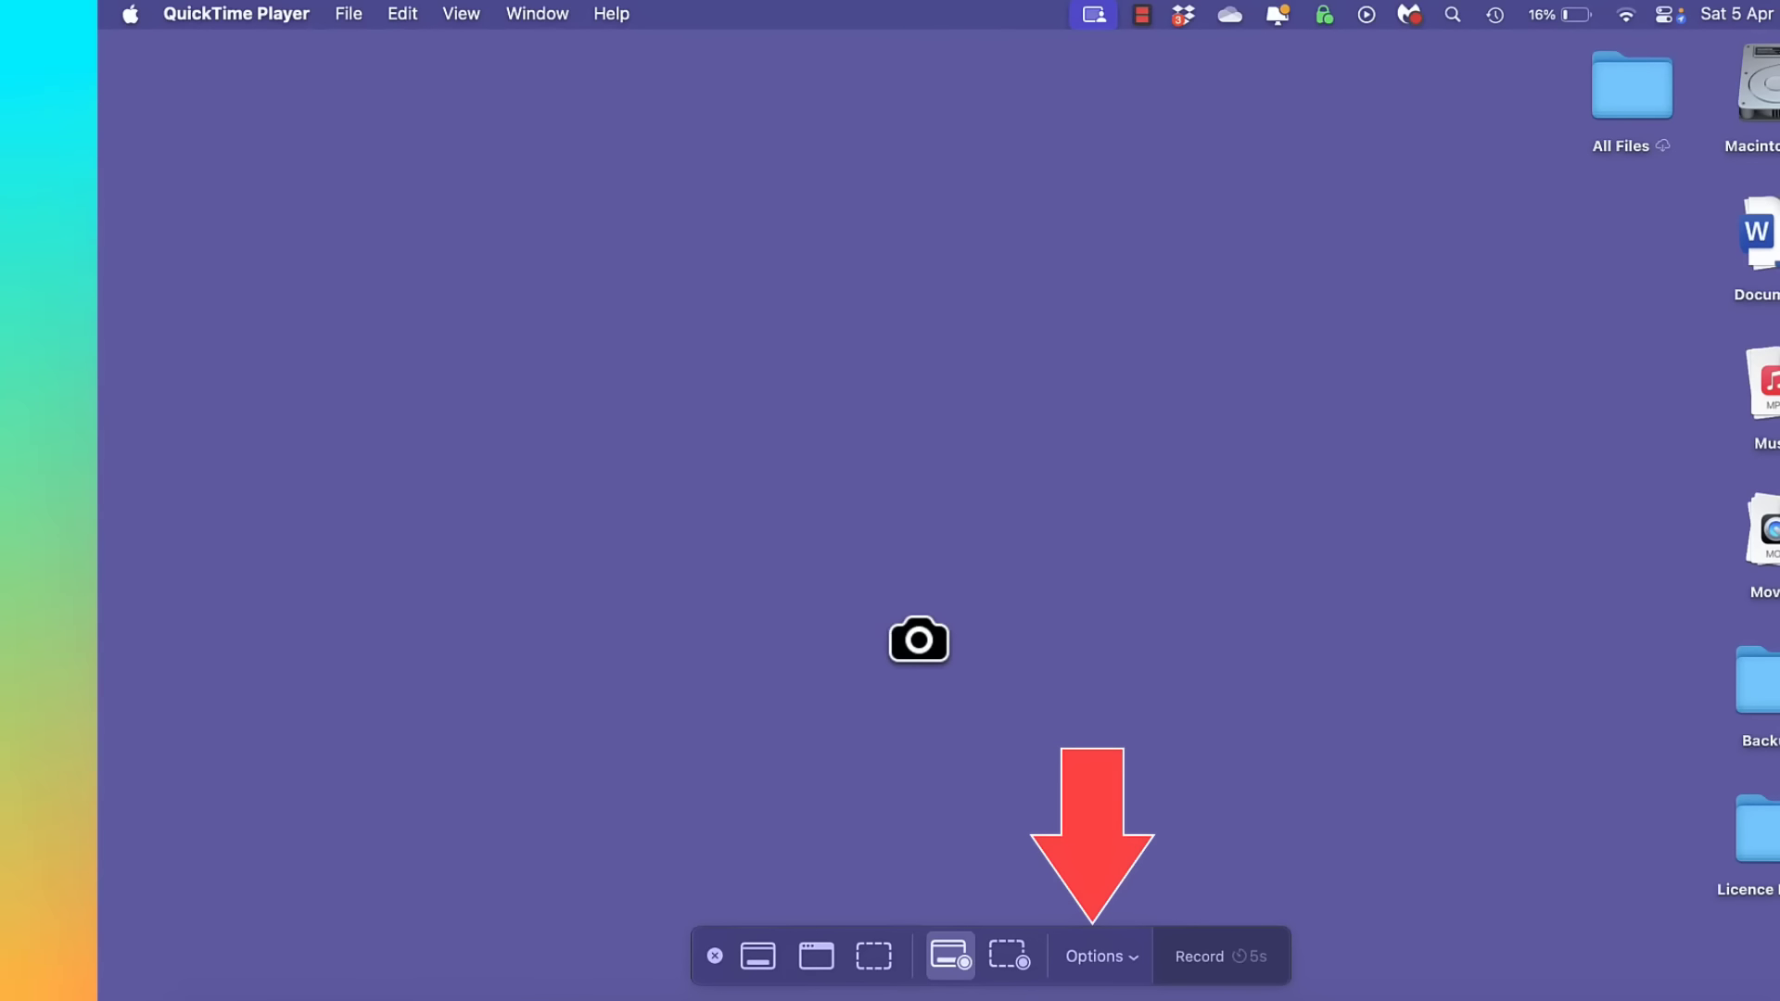
left_click(1109, 953)
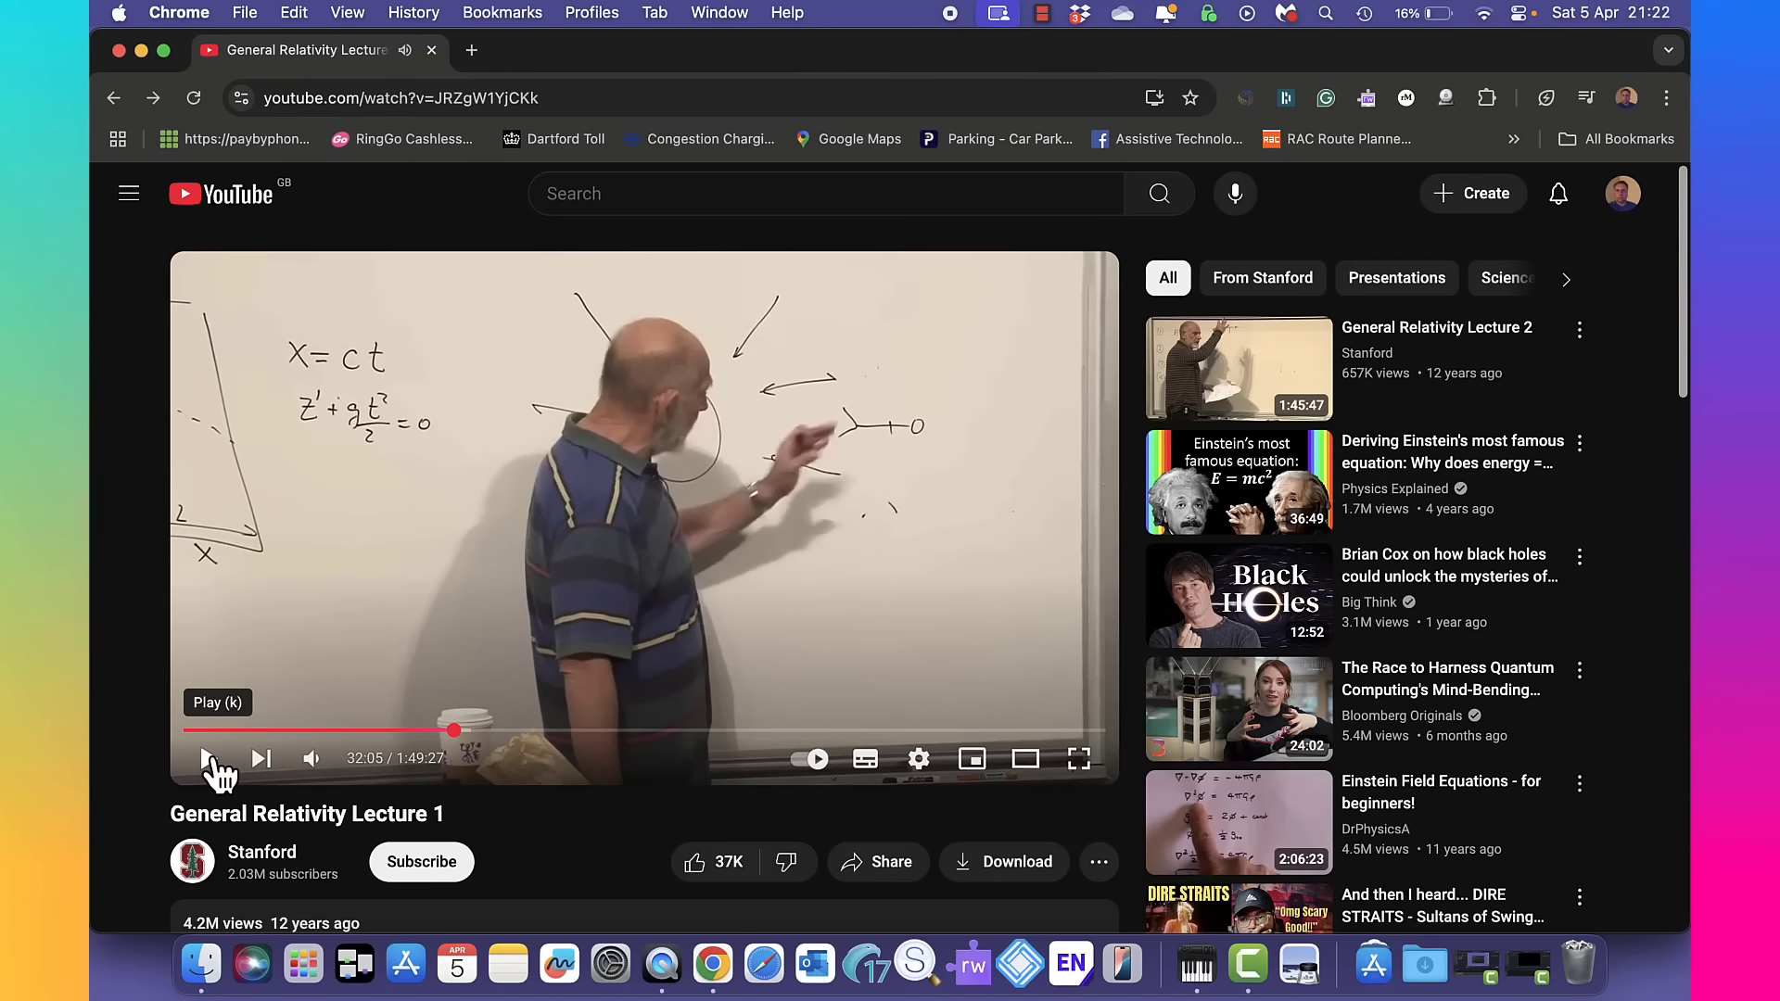
- Minimise the lecture video's browser window to stop the screen recording, and play back the captured clip
left_click(142, 50)
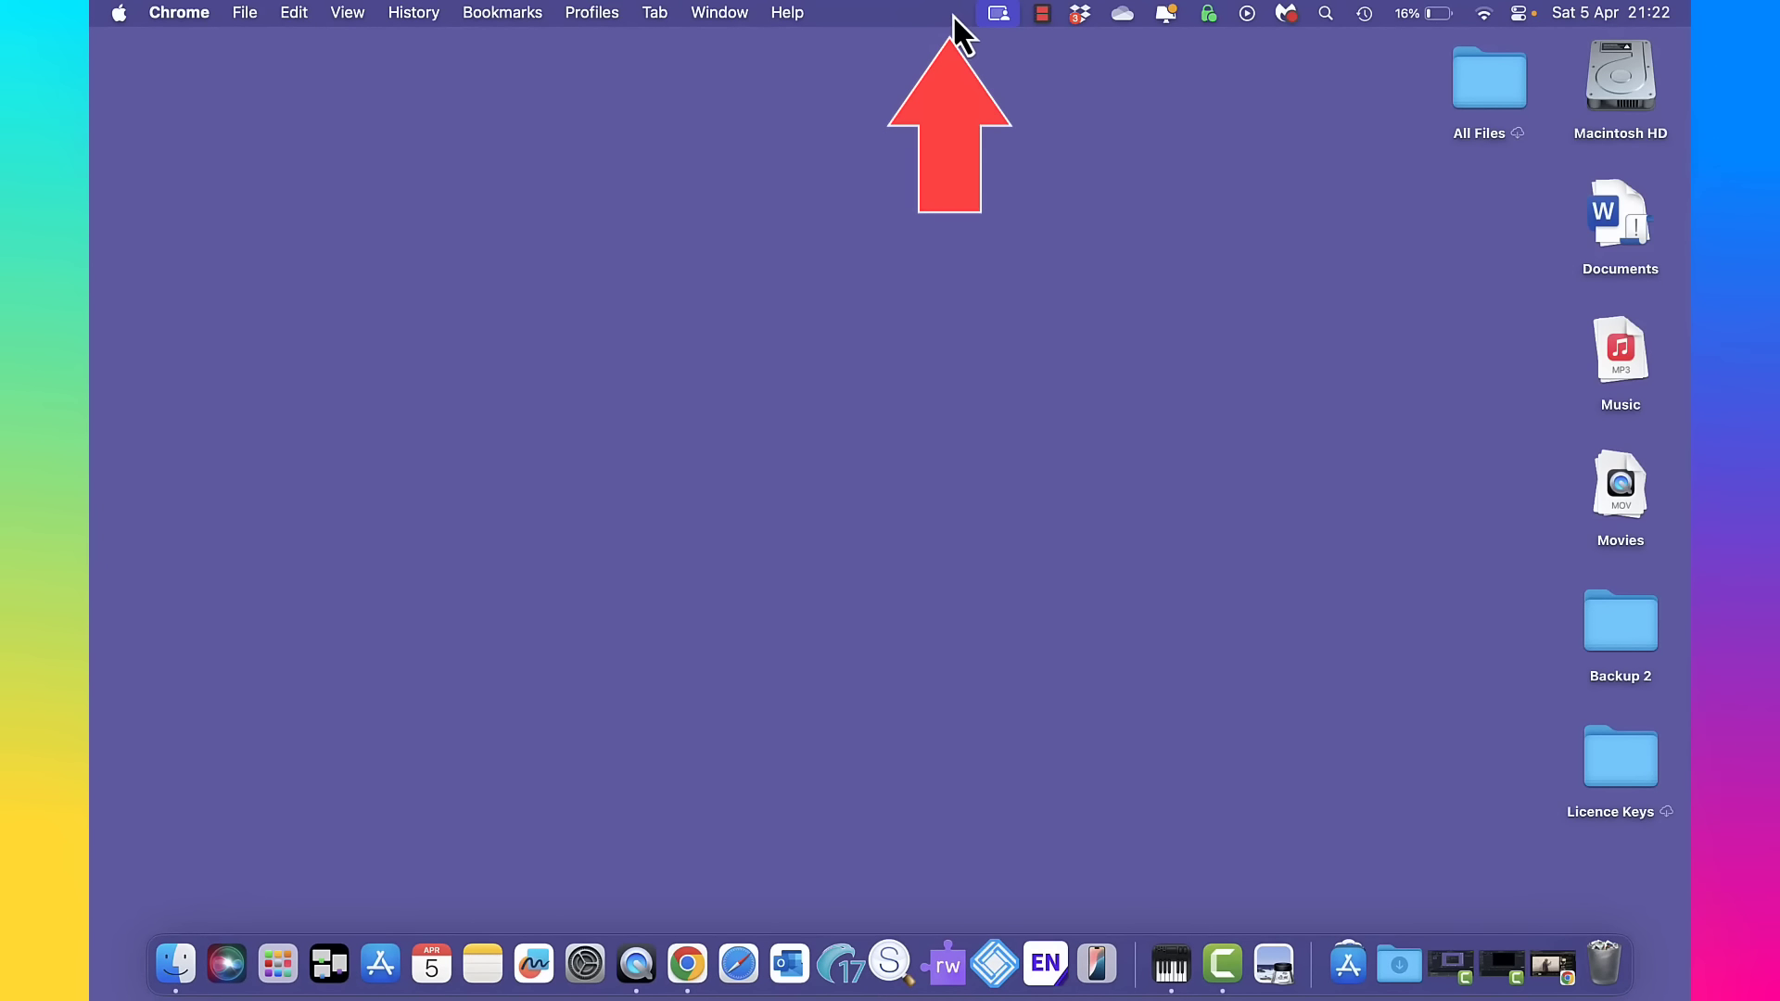
left_click(954, 13)
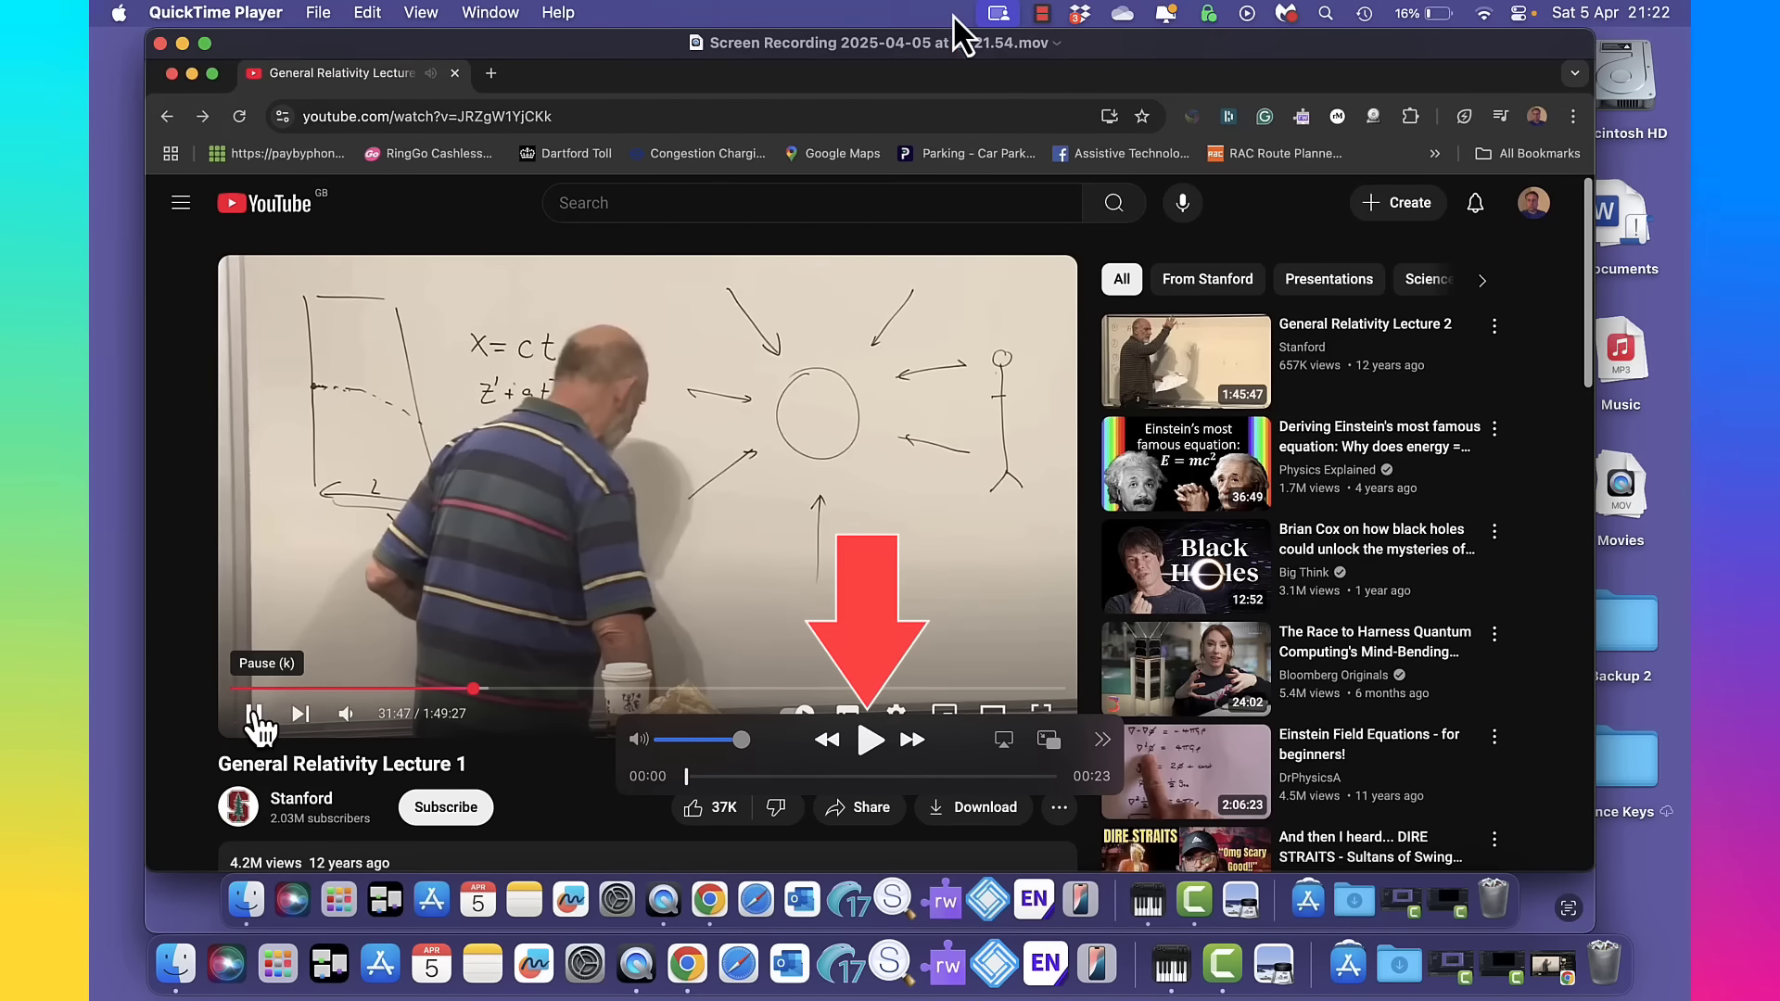
left_click(869, 742)
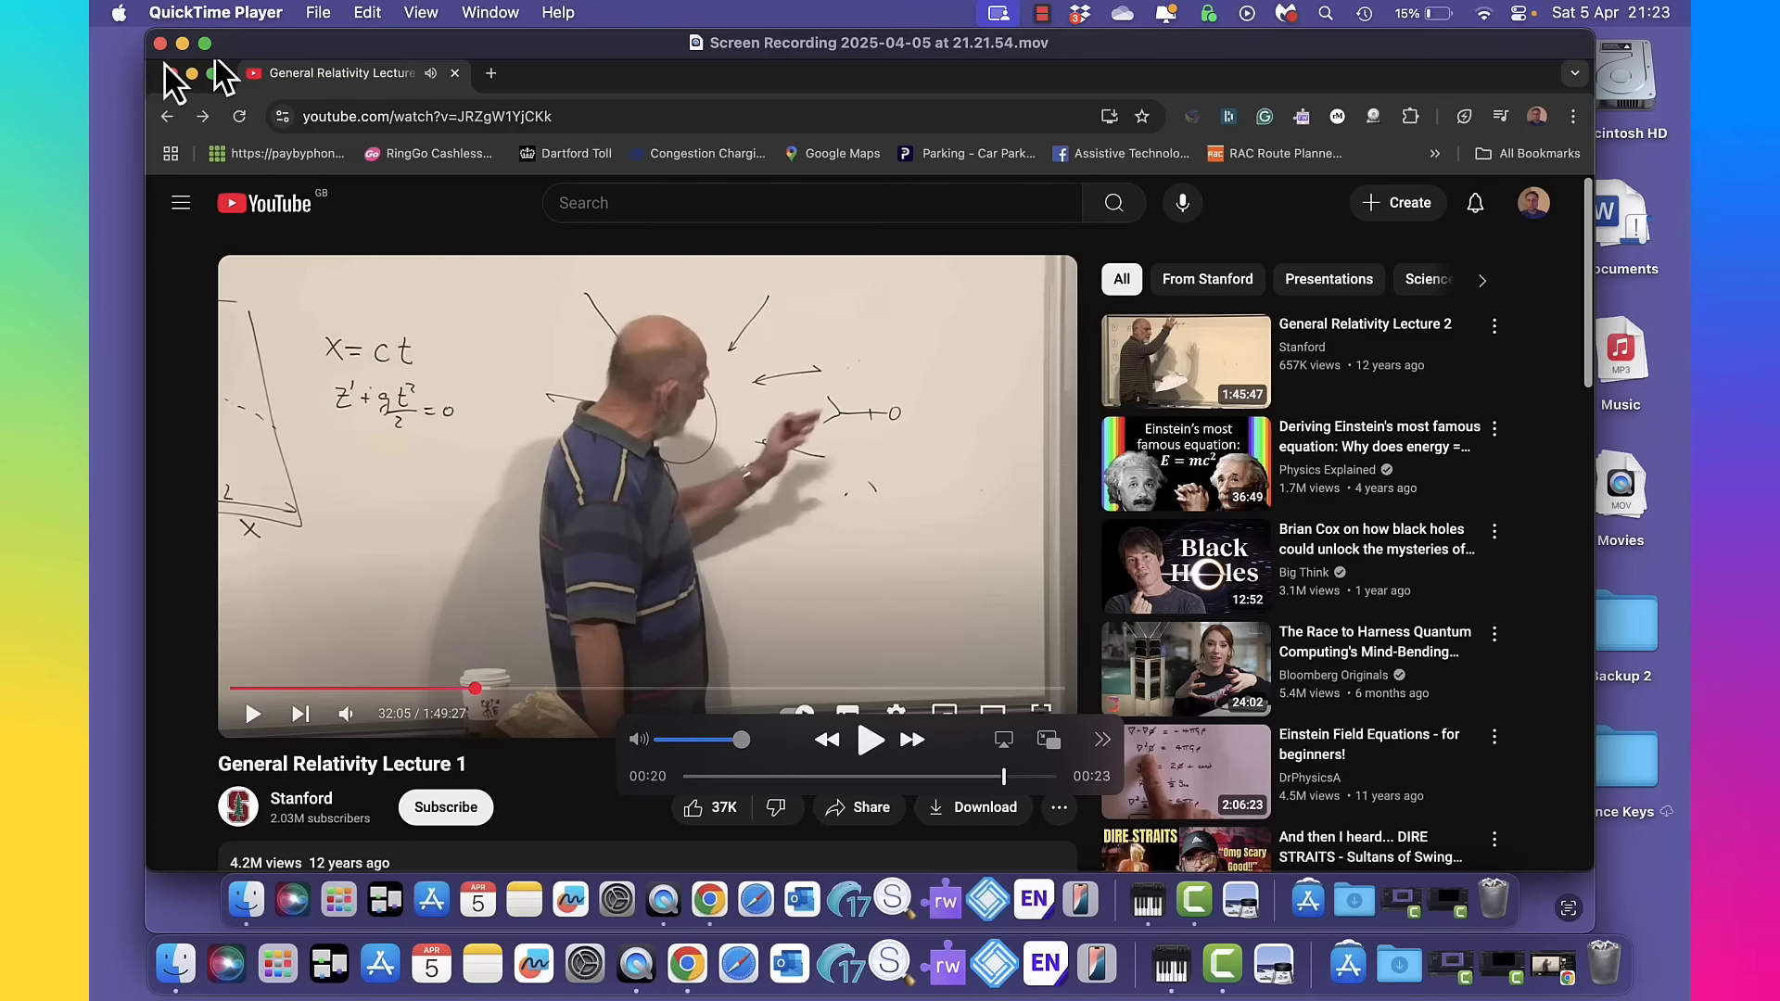
left_click(160, 46)
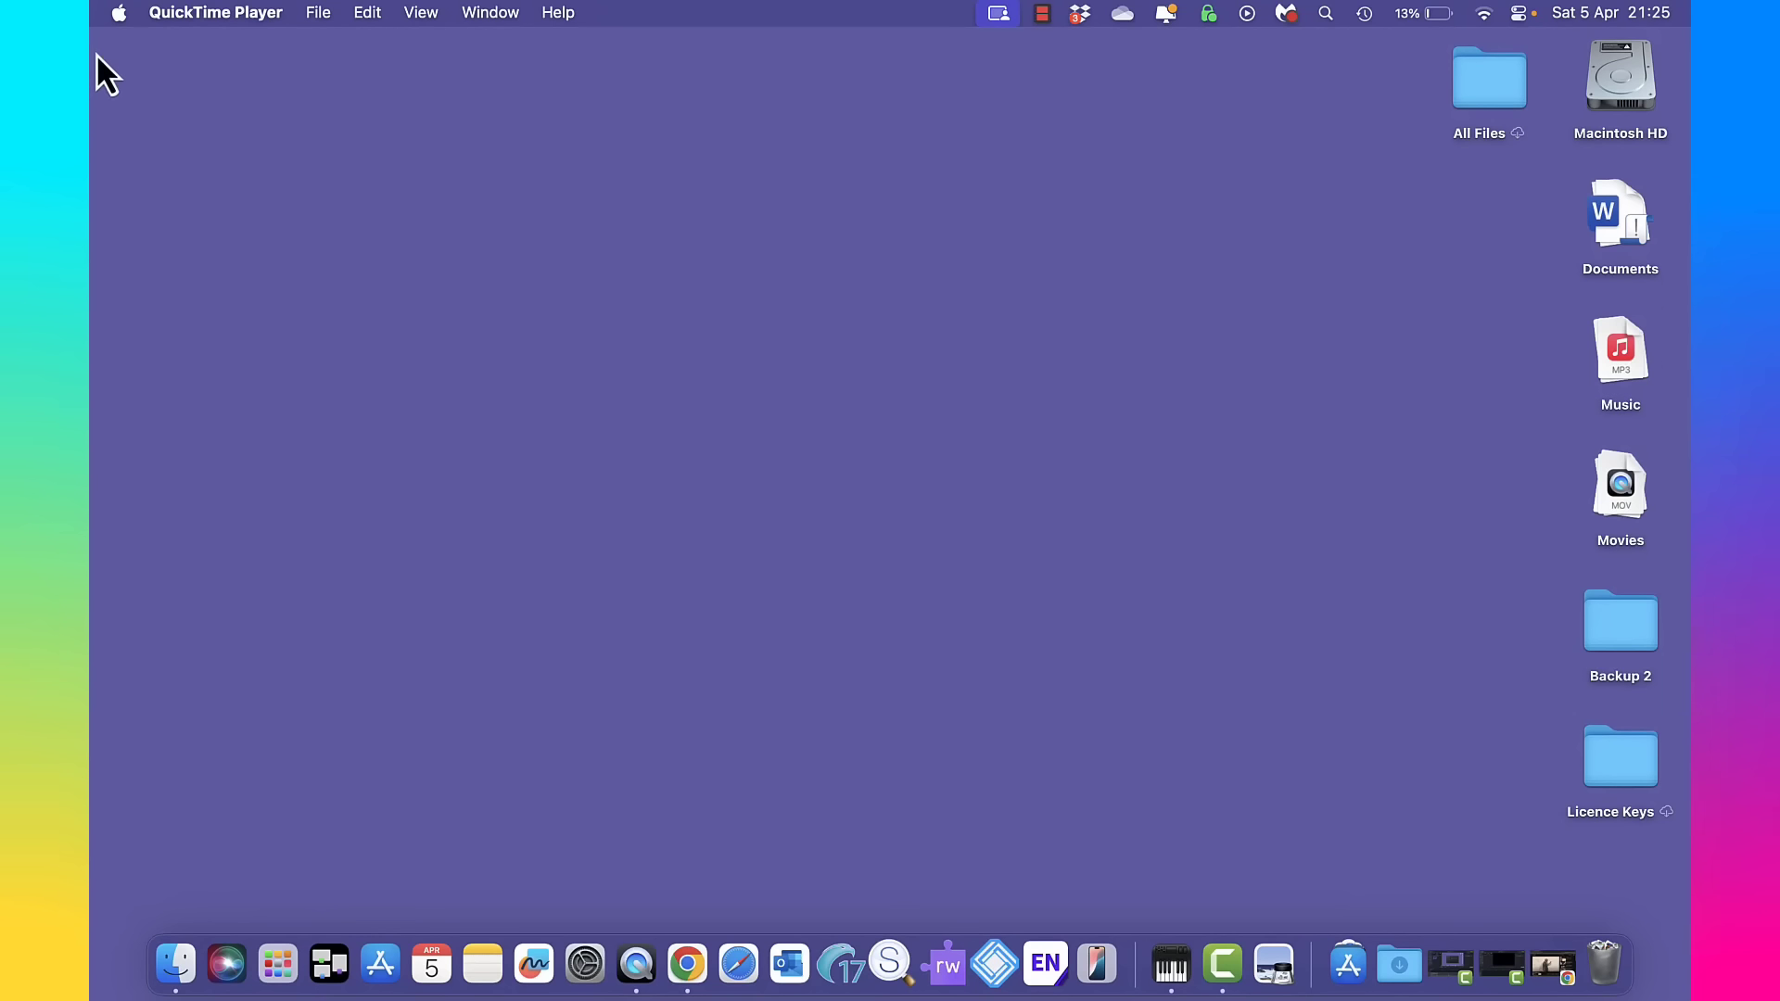
- Switch the Mac's sound output back to MacBook Air Speakers in System Settings
left_click(118, 15)
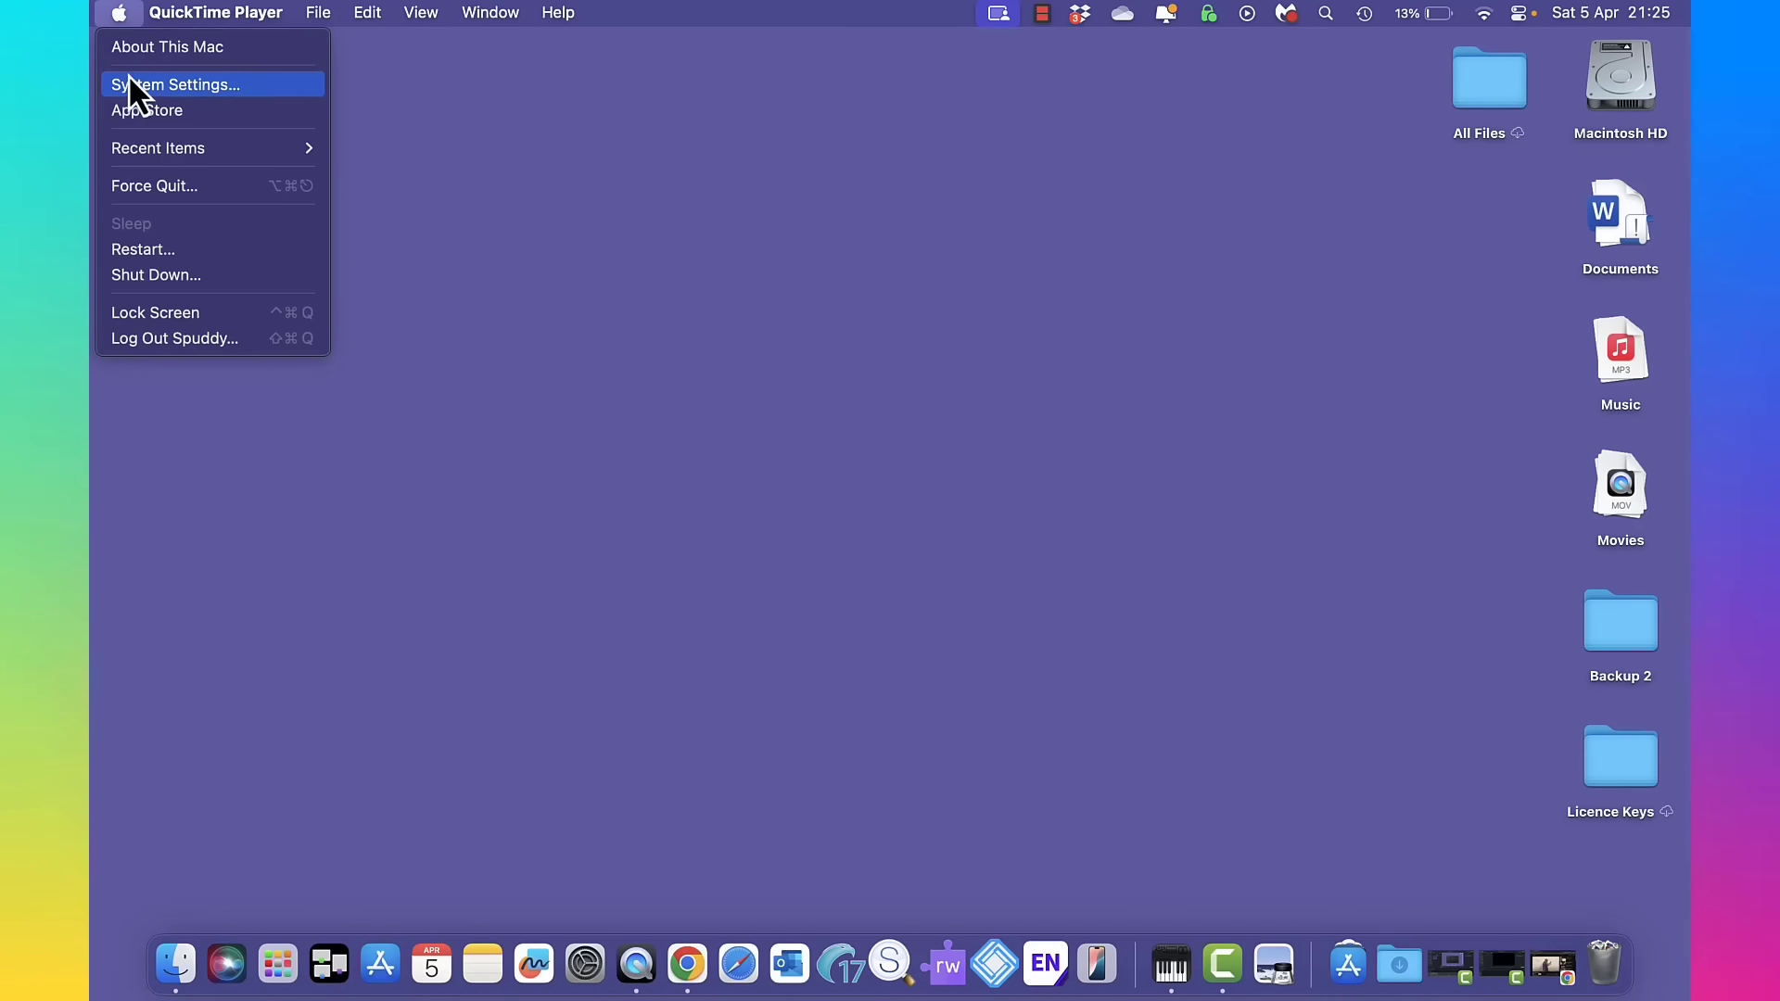
left_click(130, 83)
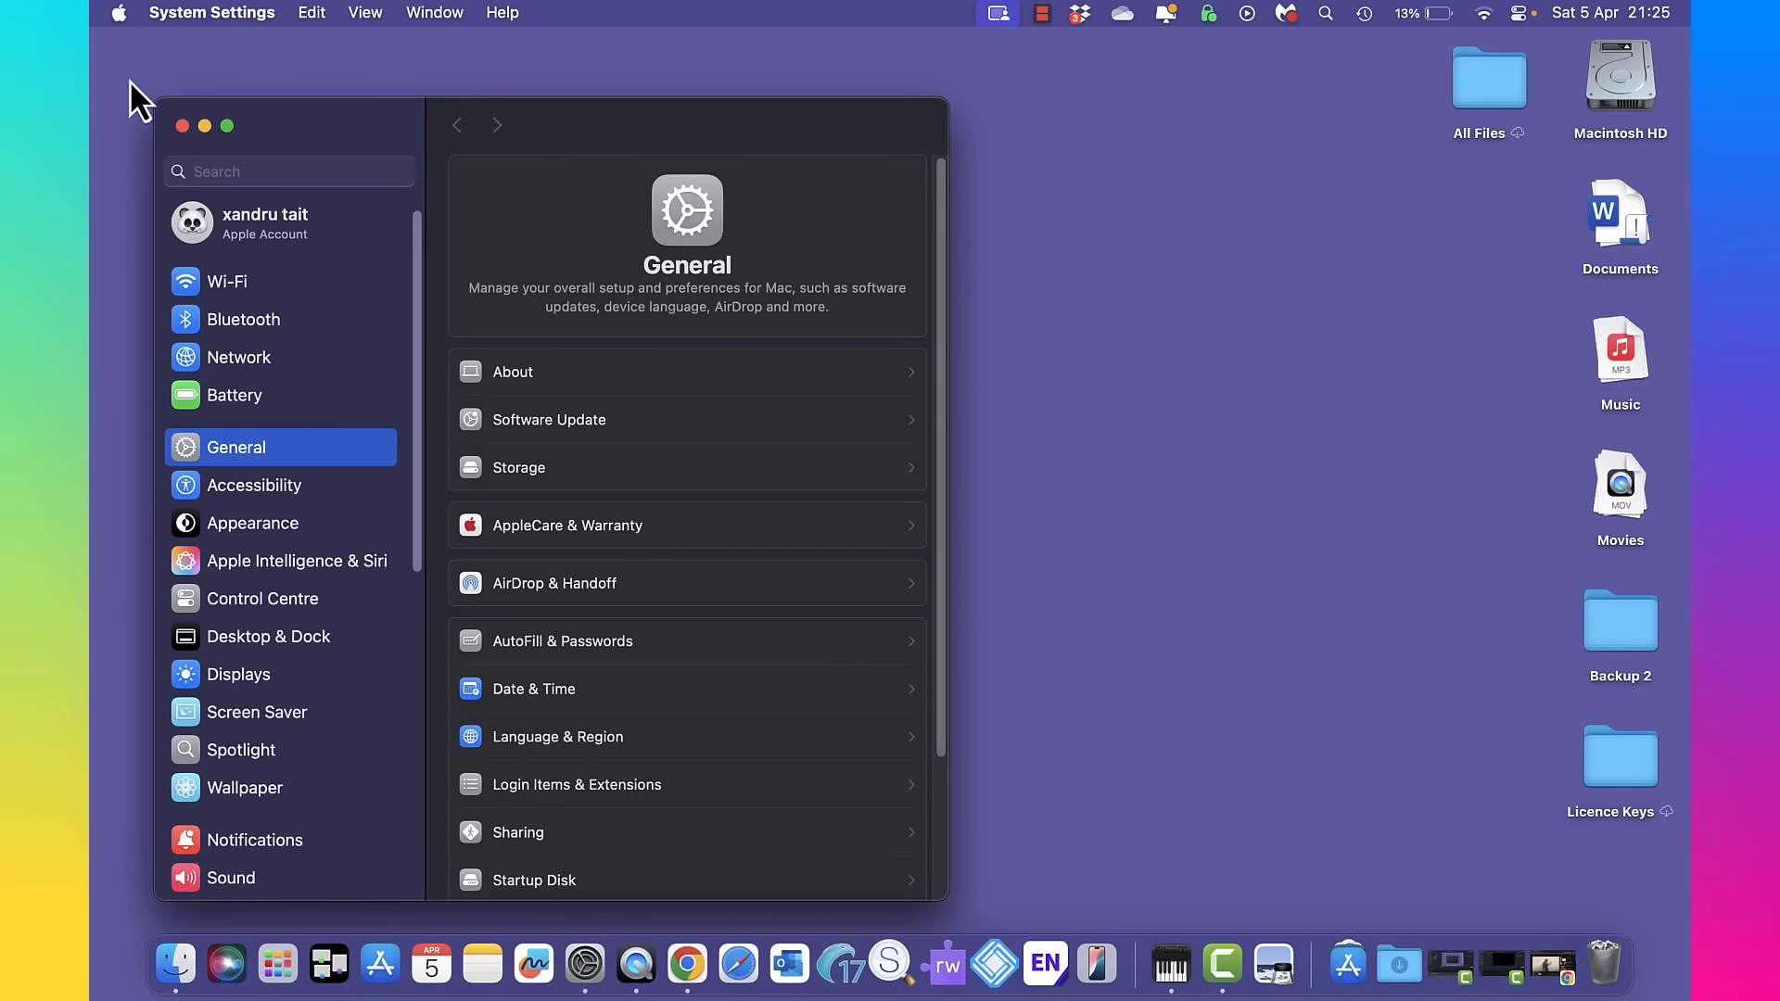
left_click(232, 878)
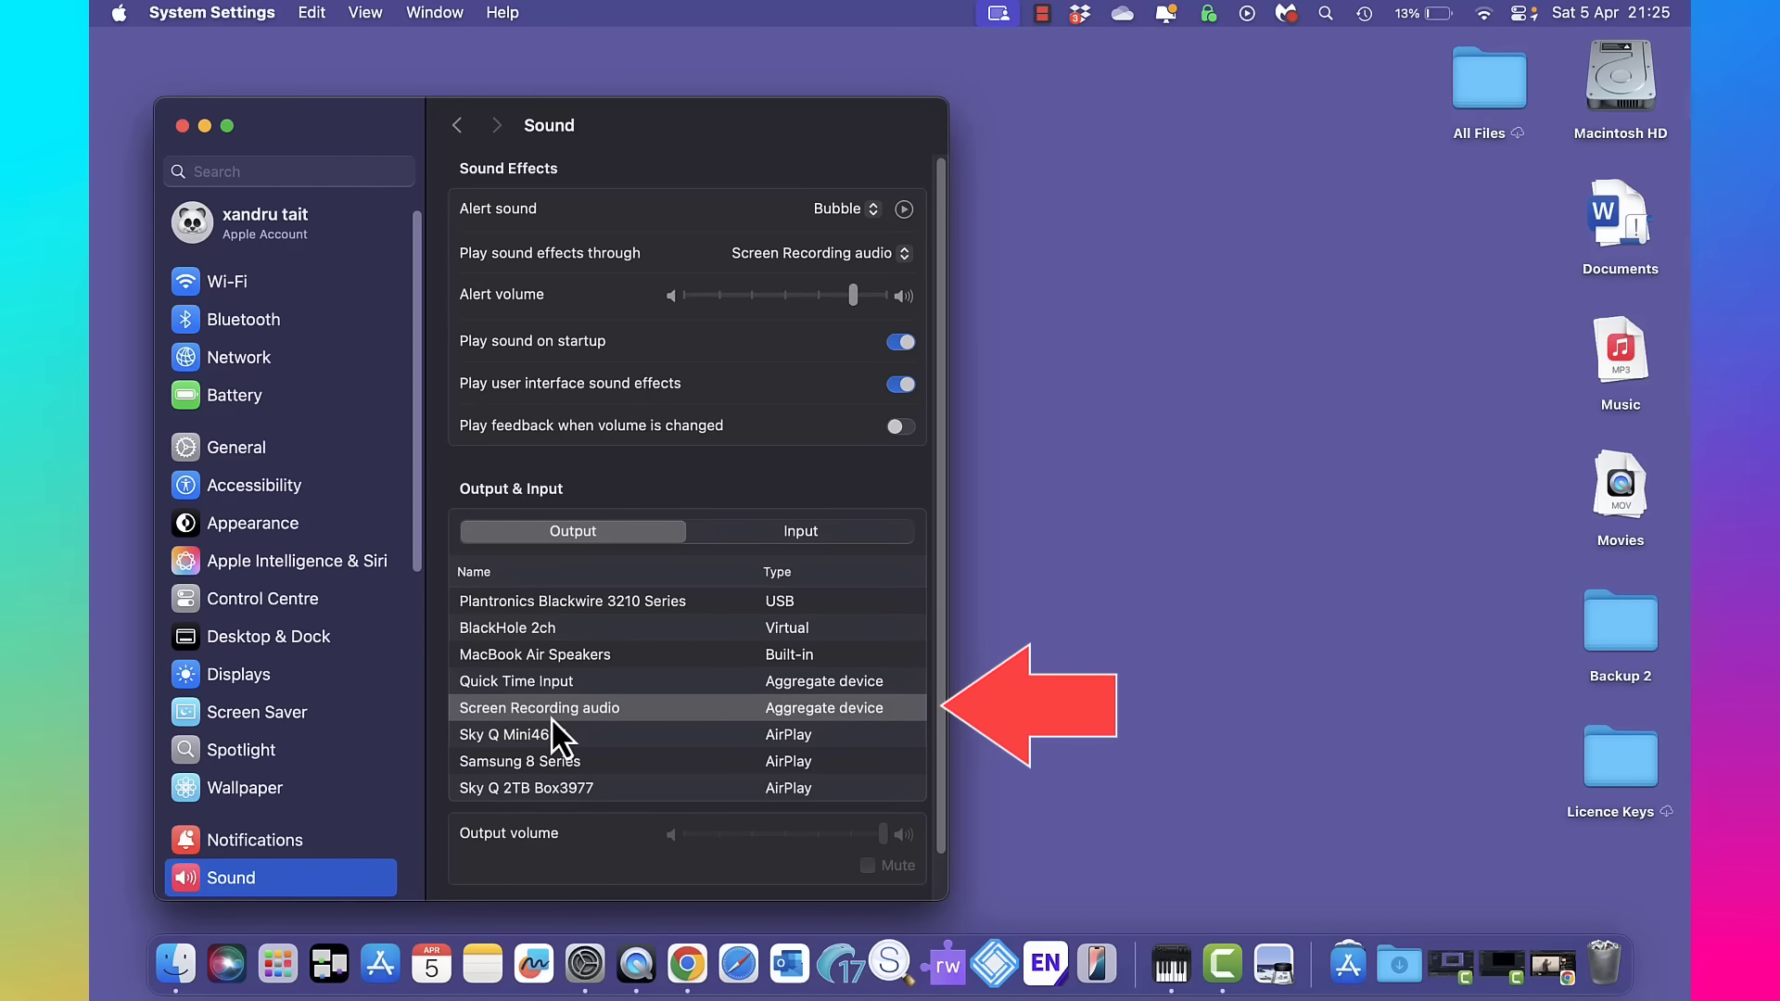
left_click(553, 656)
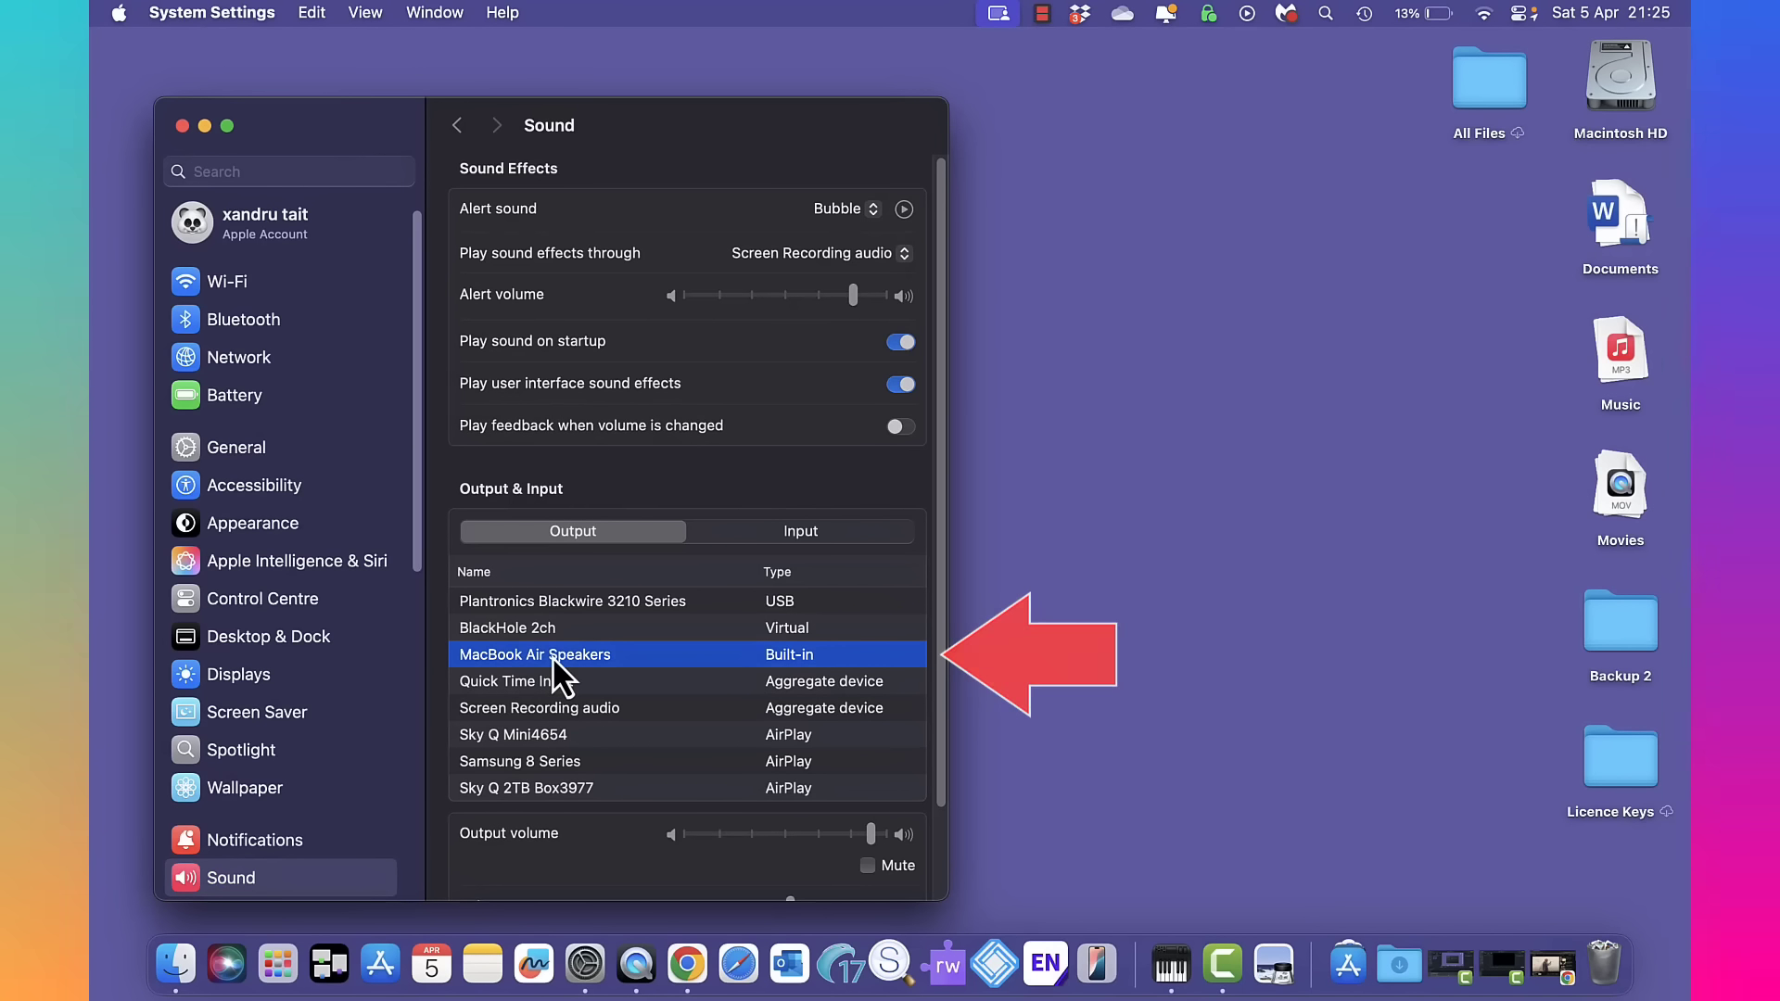
left_click(558, 706)
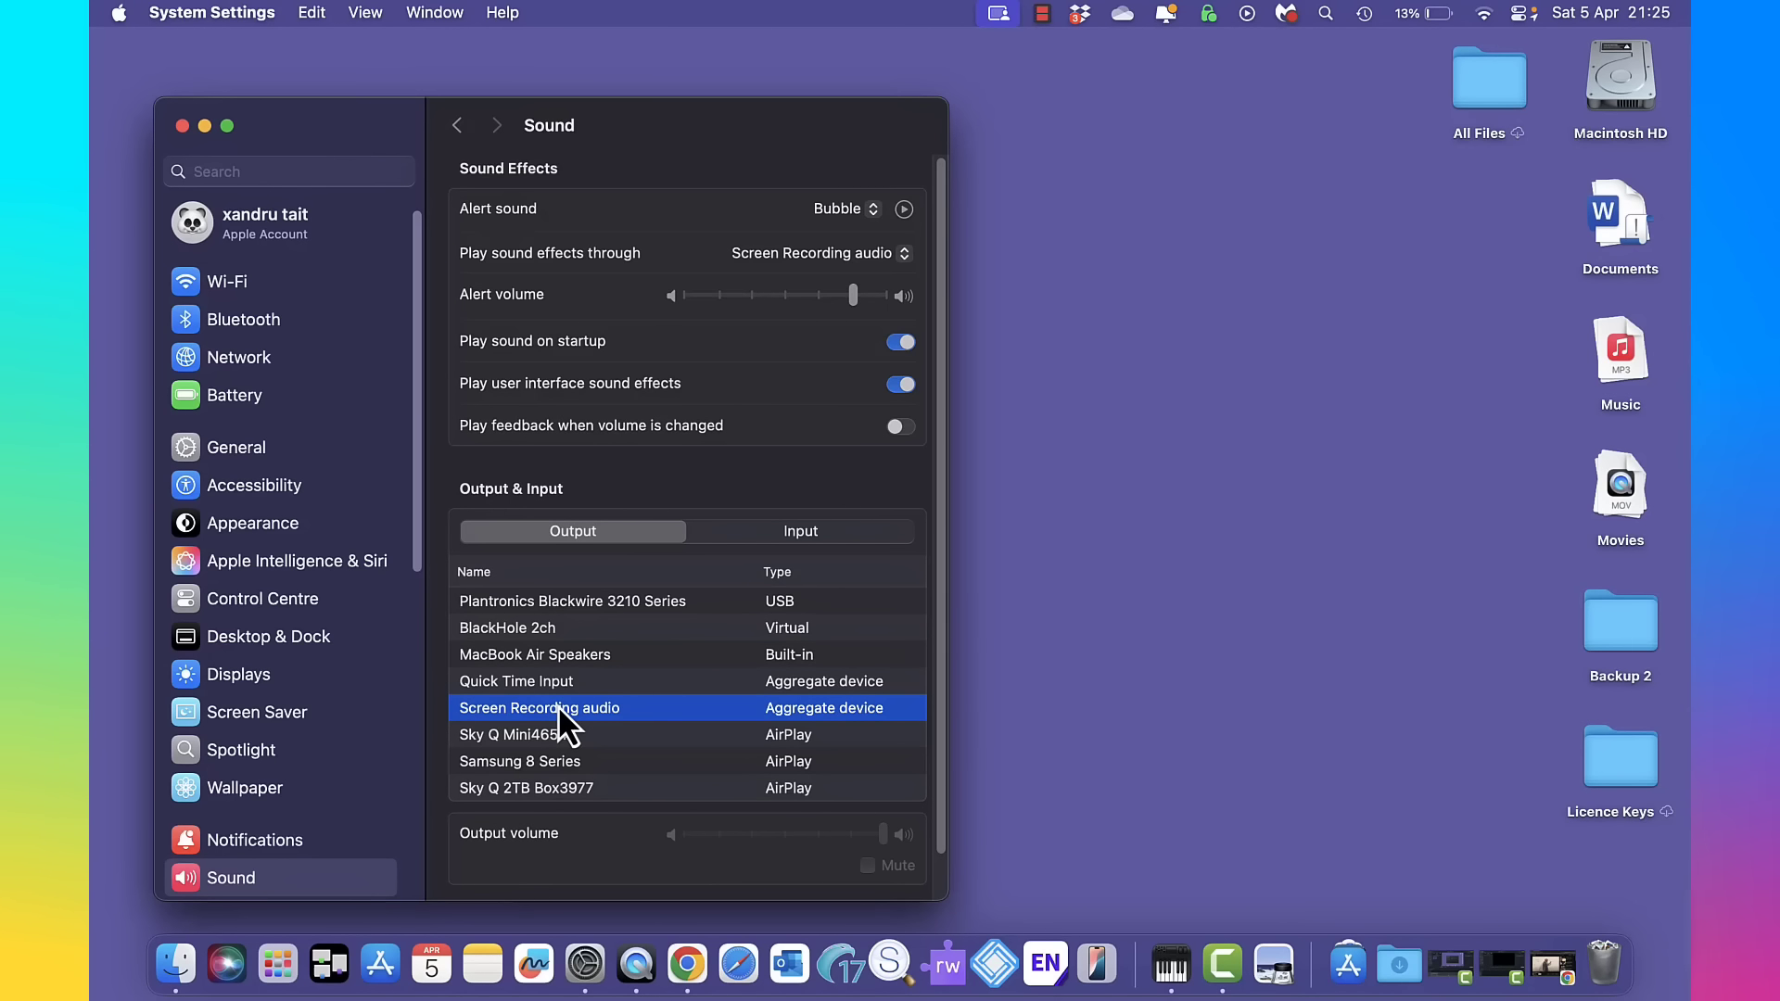
left_click(551, 657)
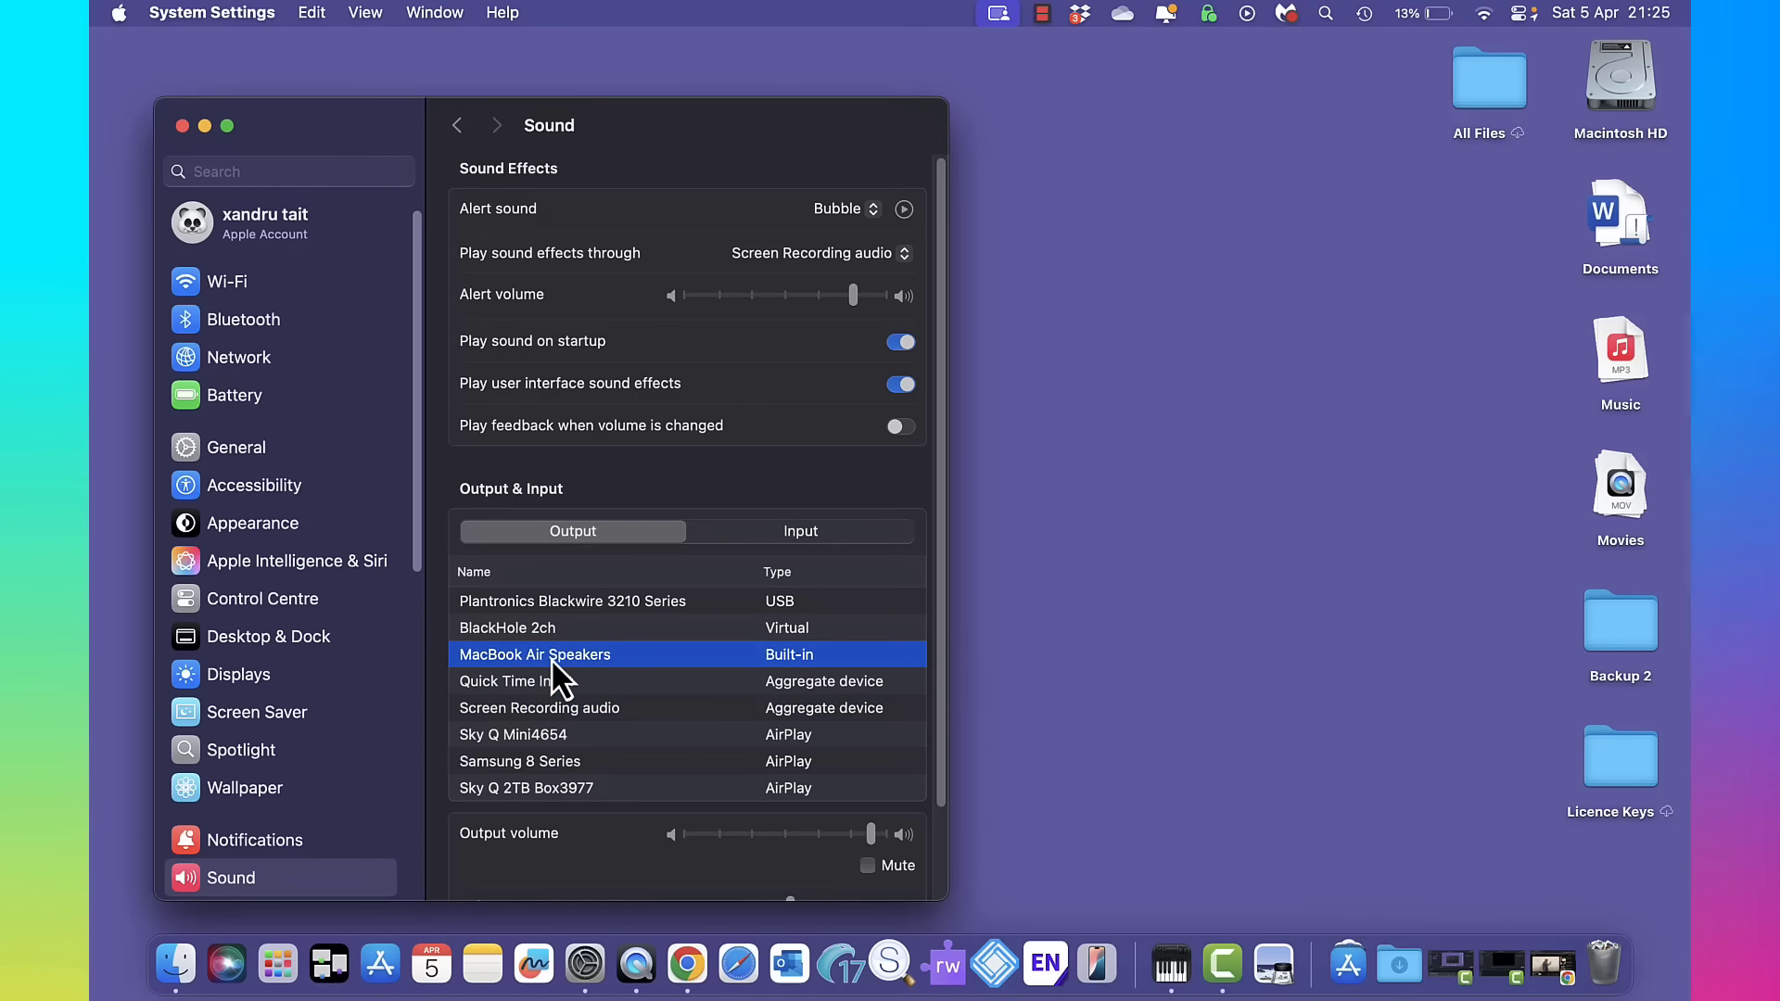
left_click(183, 126)
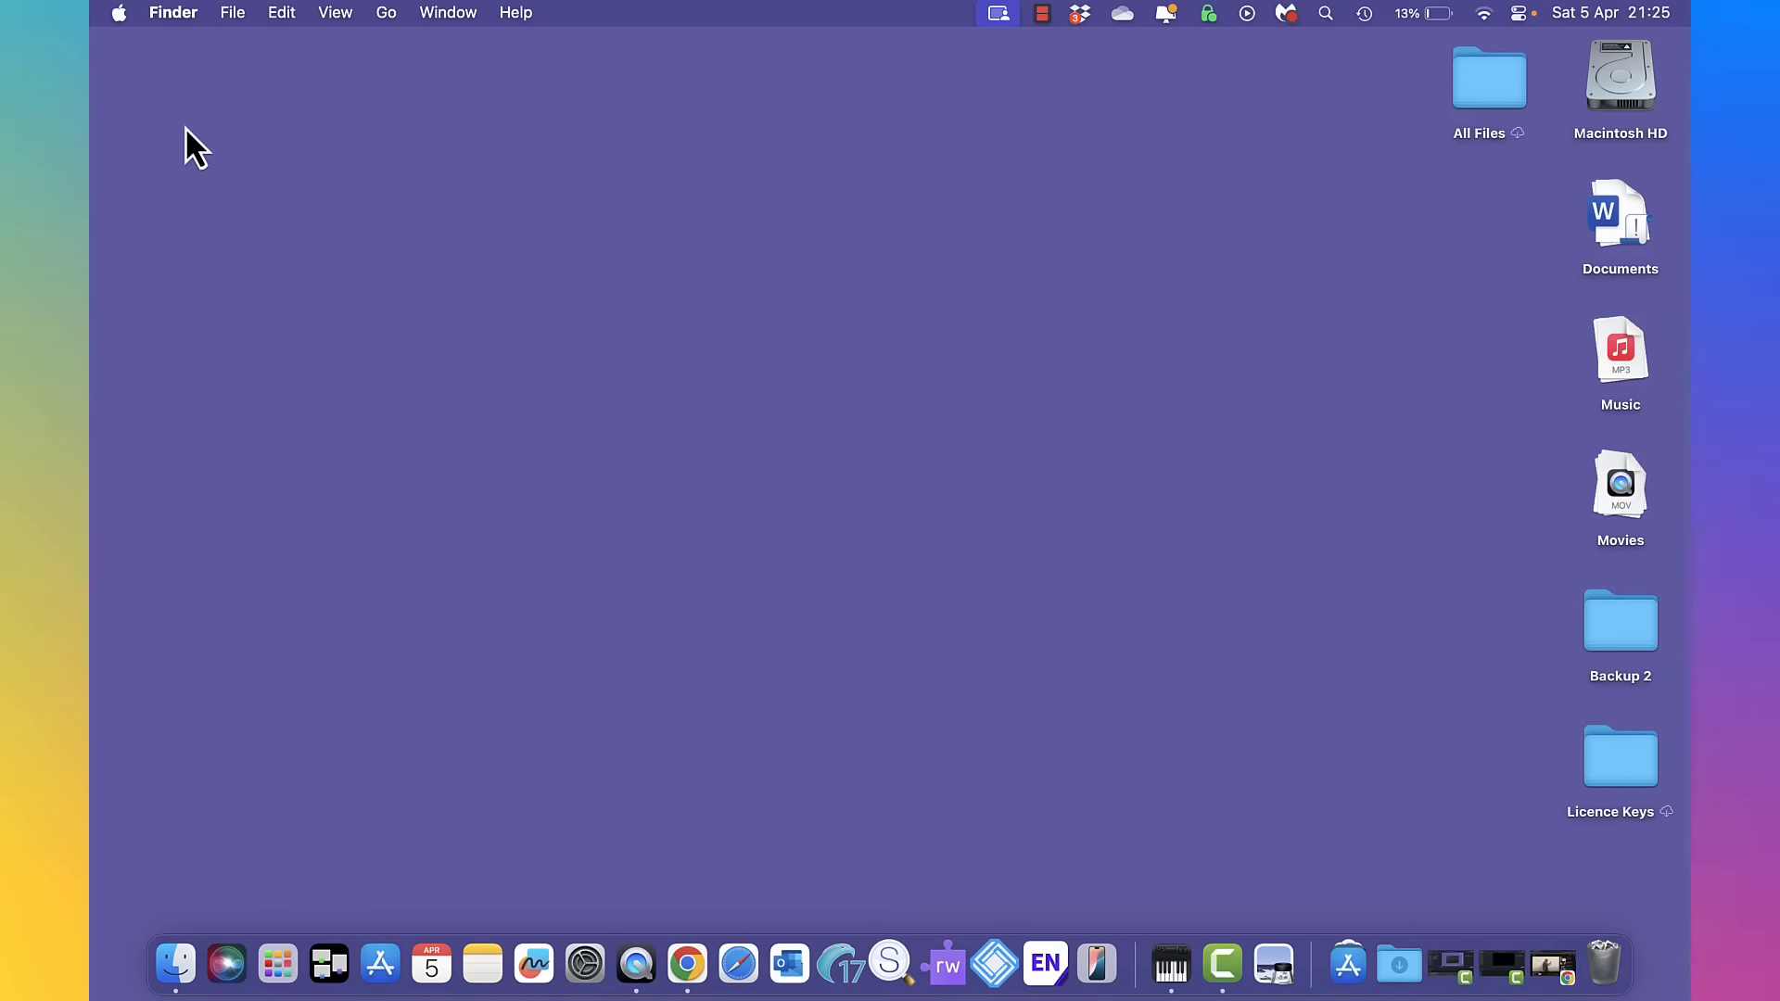